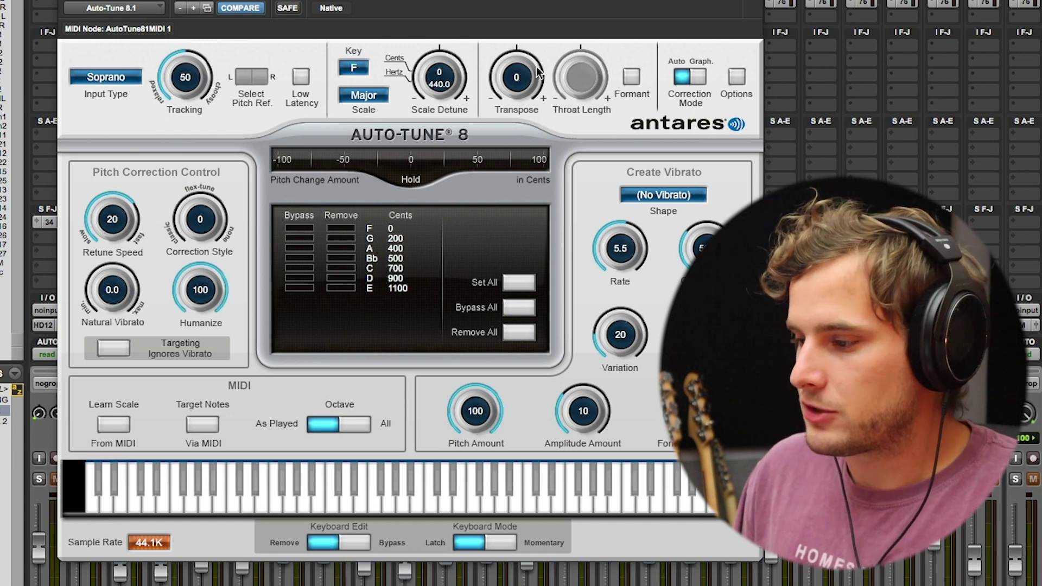
Insert the mono Melodyne plug-in on the first insert slot of the C vocal track
left_click_drag(459, 462, 461, 468)
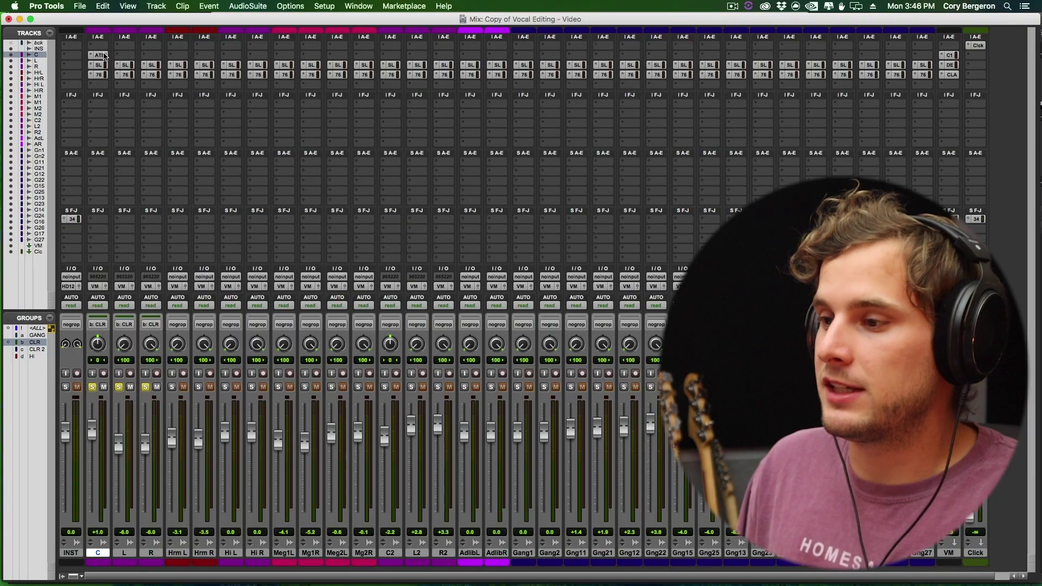
left_click(105, 56)
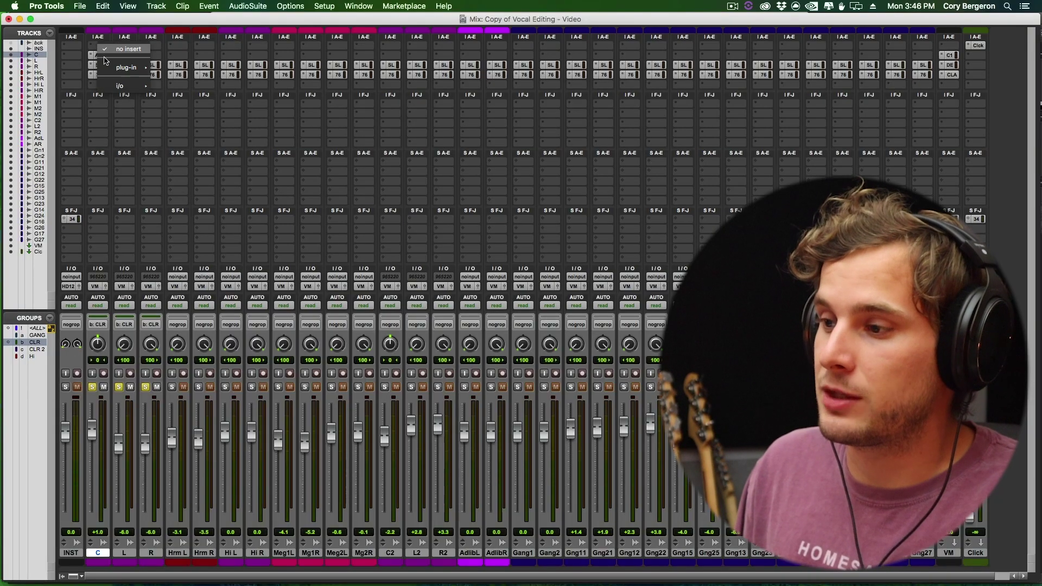
mouse_move(126, 67)
mouse_move(179, 190)
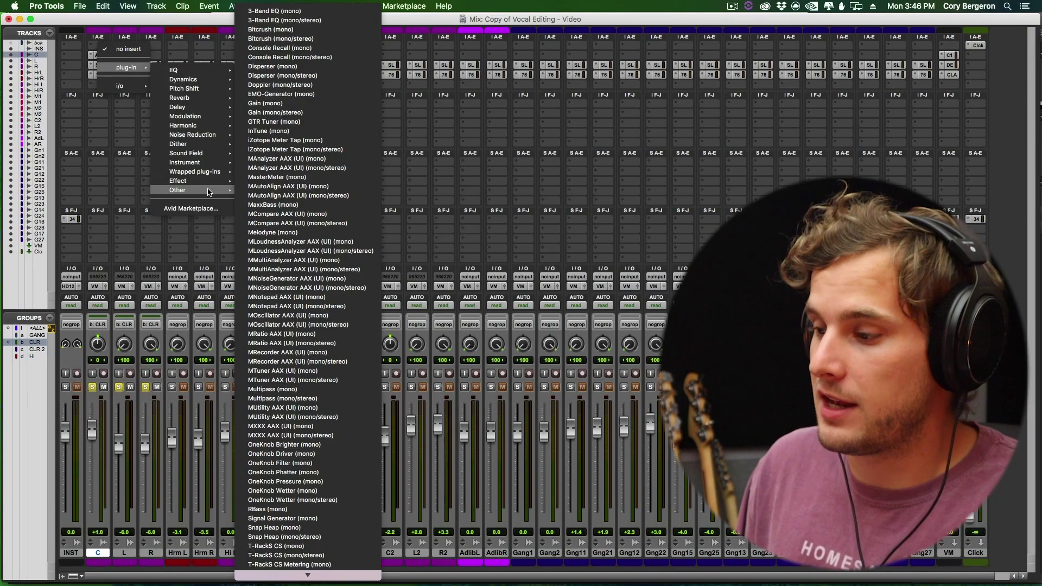
left_click(321, 232)
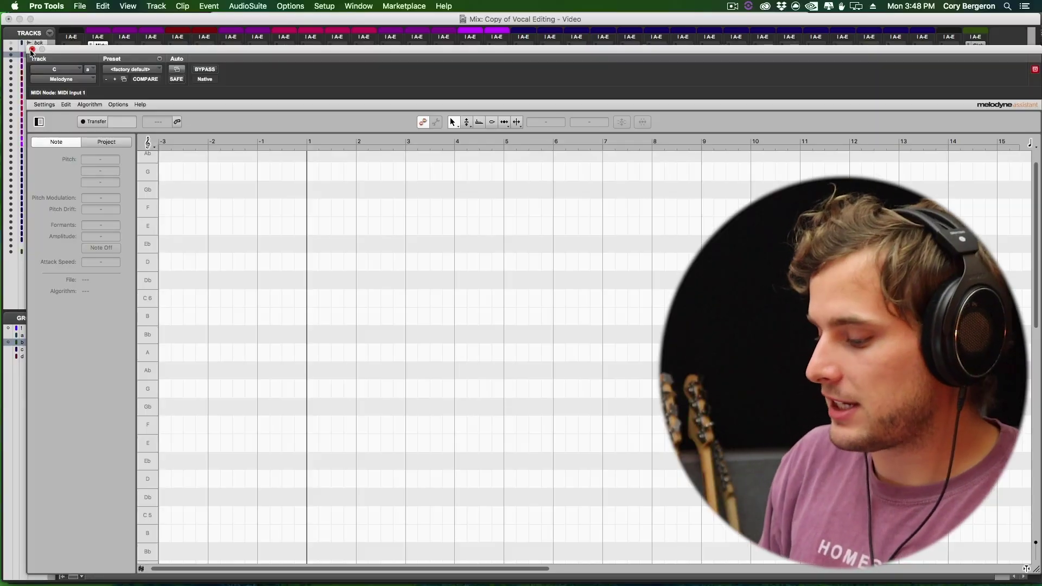
Switch to the Edit window and separate the C track's vocal phrase from 53|4 to 56|2 into its own clip
left_click(32, 49)
key("super+equal")
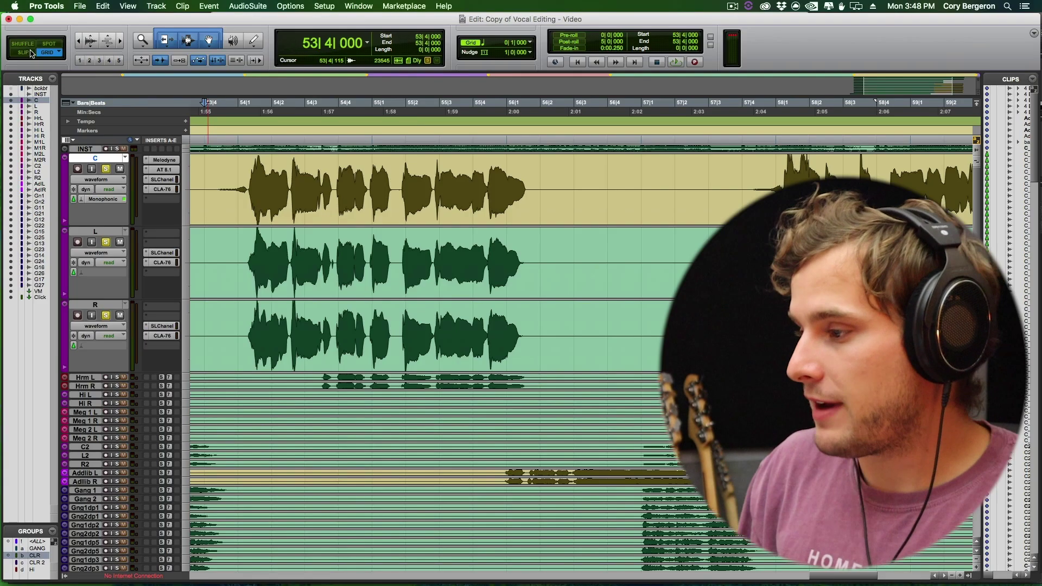
scroll(492, 219, "left", 3)
left_click_drag(650, 178, 328, 178)
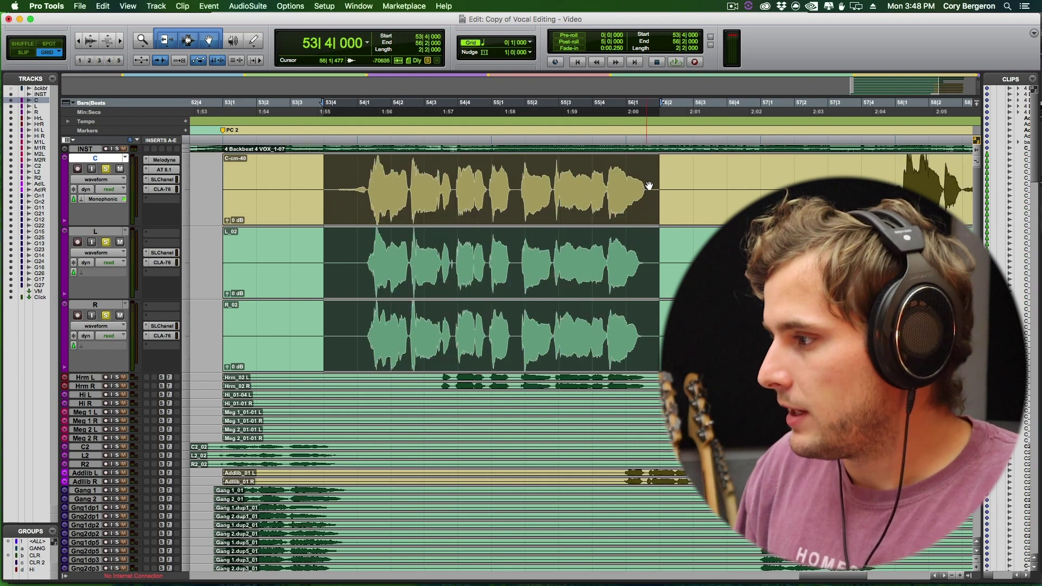
left_click(324, 175)
left_click_drag(324, 175, 660, 175)
key("super+e")
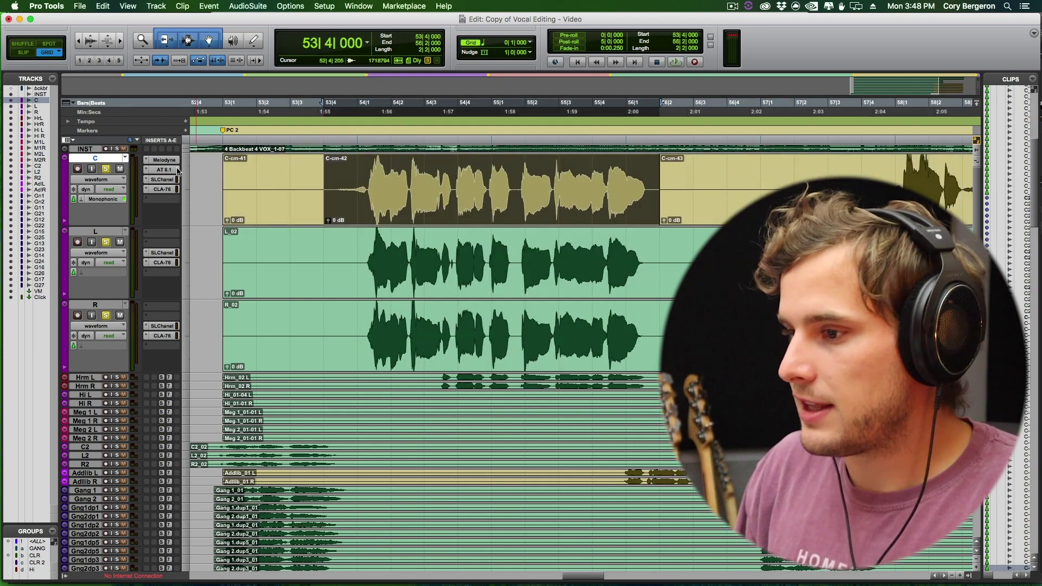
Transfer the separated vocal phrase into Melodyne on track C and enlarge its notes around bars 54 to 56
left_click(165, 161)
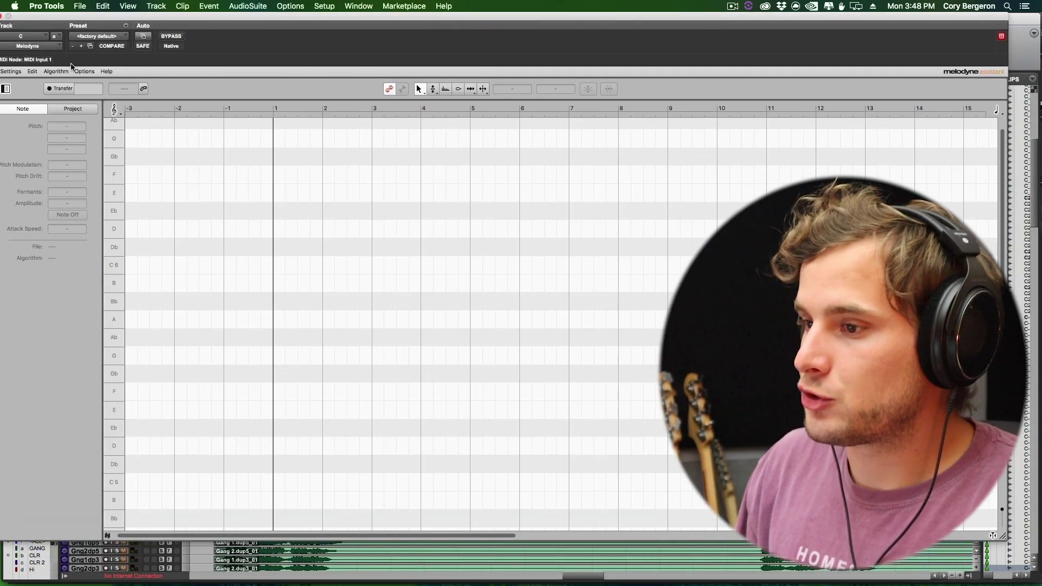
left_click(63, 91)
key("space")
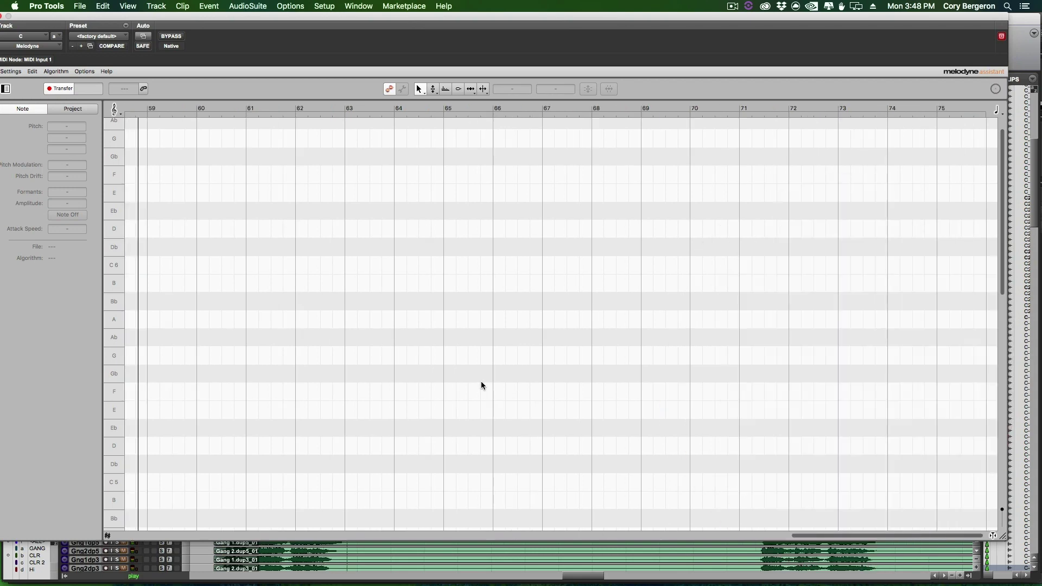
mouse_move(33, 17)
left_mouse_down()
mouse_move(218, 17)
mouse_move(51, 10)
left_mouse_up()
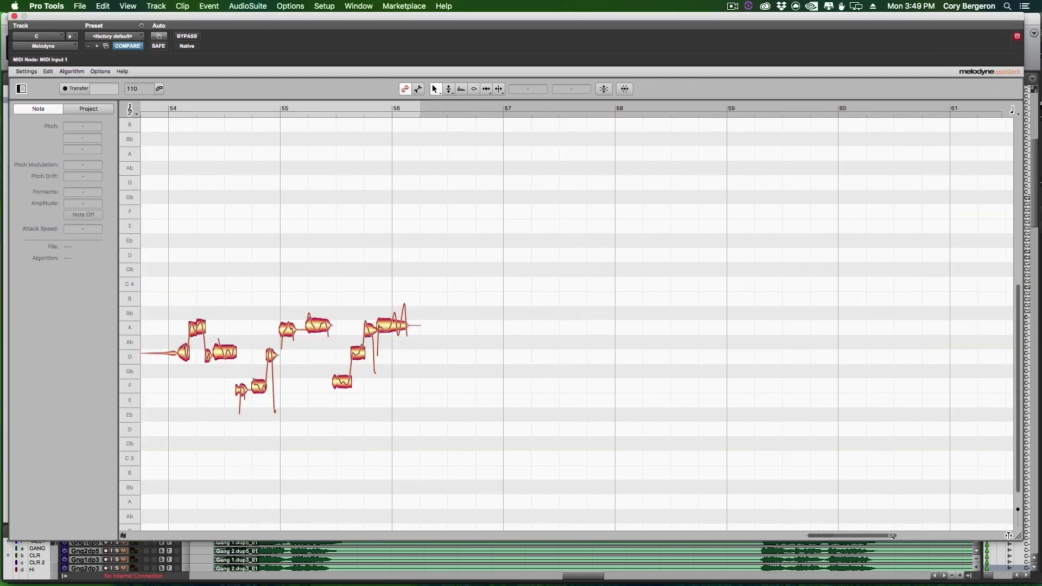
left_click_drag(892, 535, 833, 535)
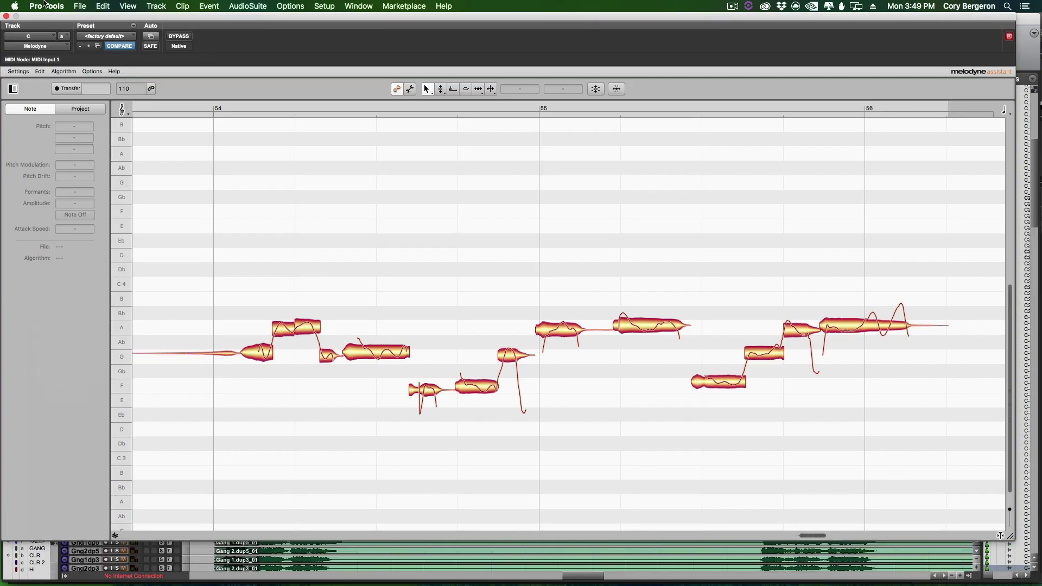
Play back the transferred phrase while following its notes in Melodyne
left_click_drag(54, 18, 239, 19)
key("space")
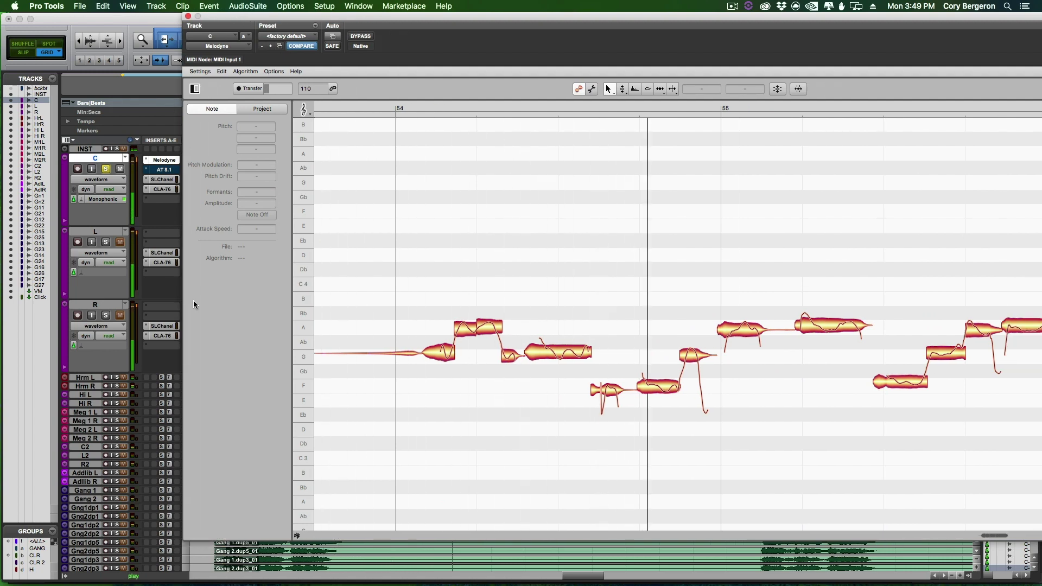
left_click_drag(340, 17, 294, 14)
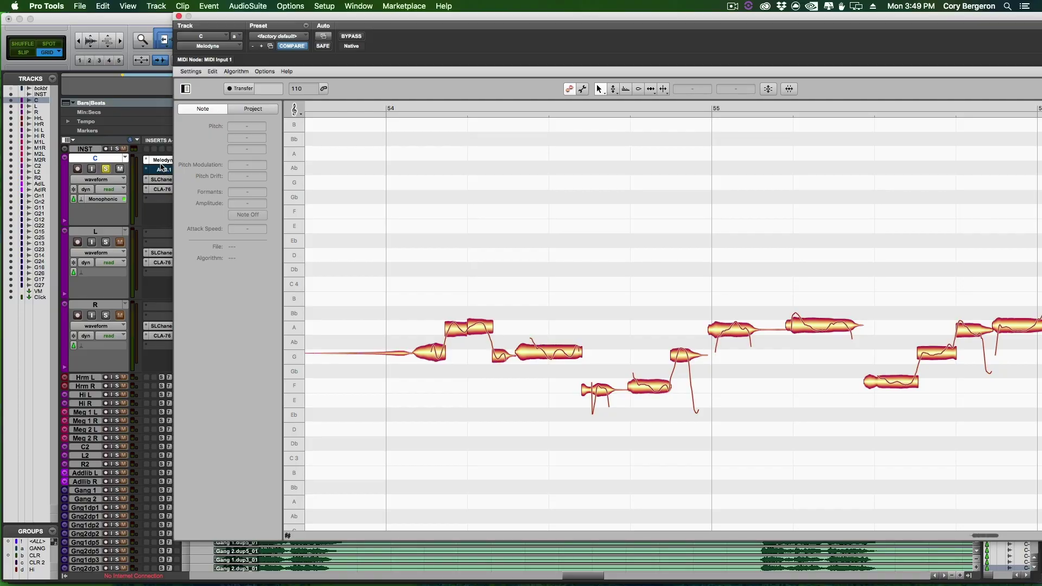
left_click_drag(232, 20, 76, 5)
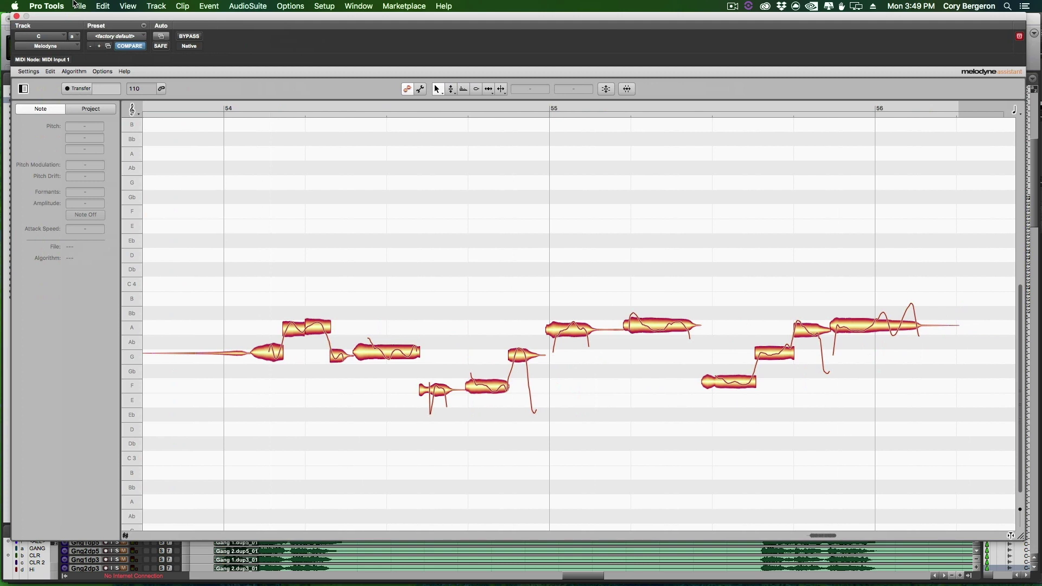
key("space")
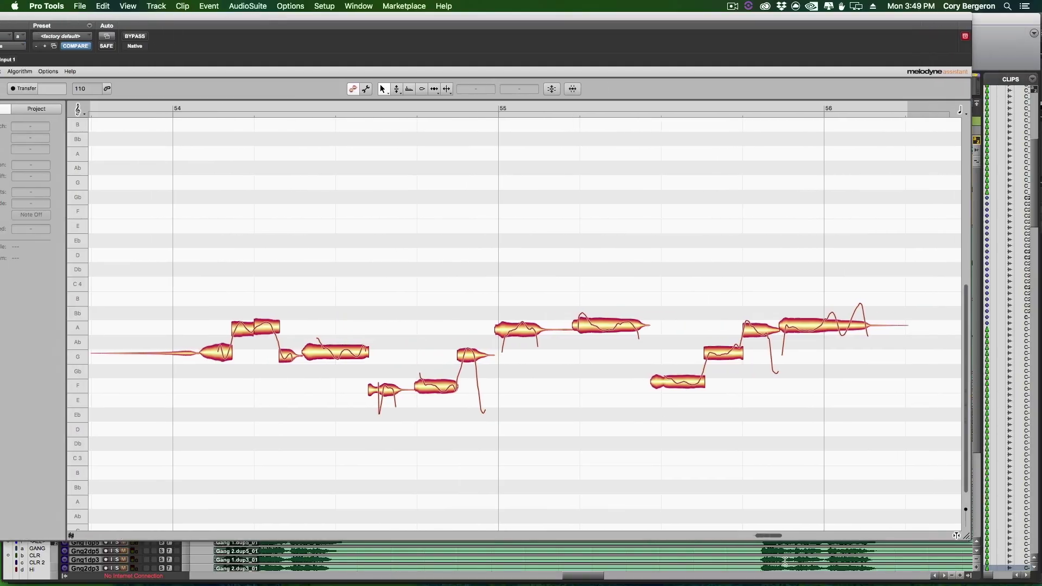
Split the long final note, the second A note after bar 55 and the long G note after bar 54 with the Note Separation tool
right_click(512, 272)
left_click(580, 271)
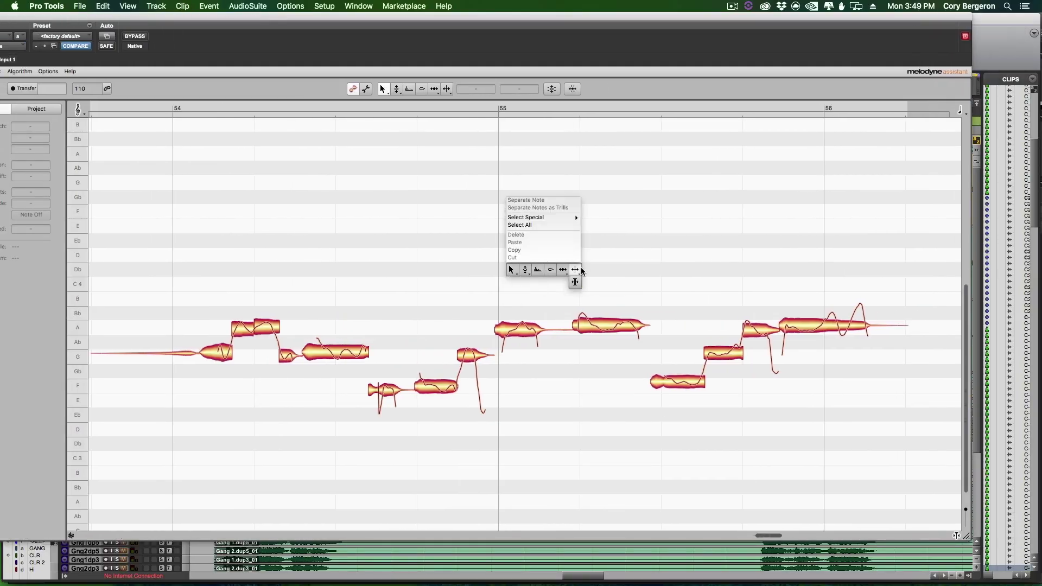
left_click(574, 281)
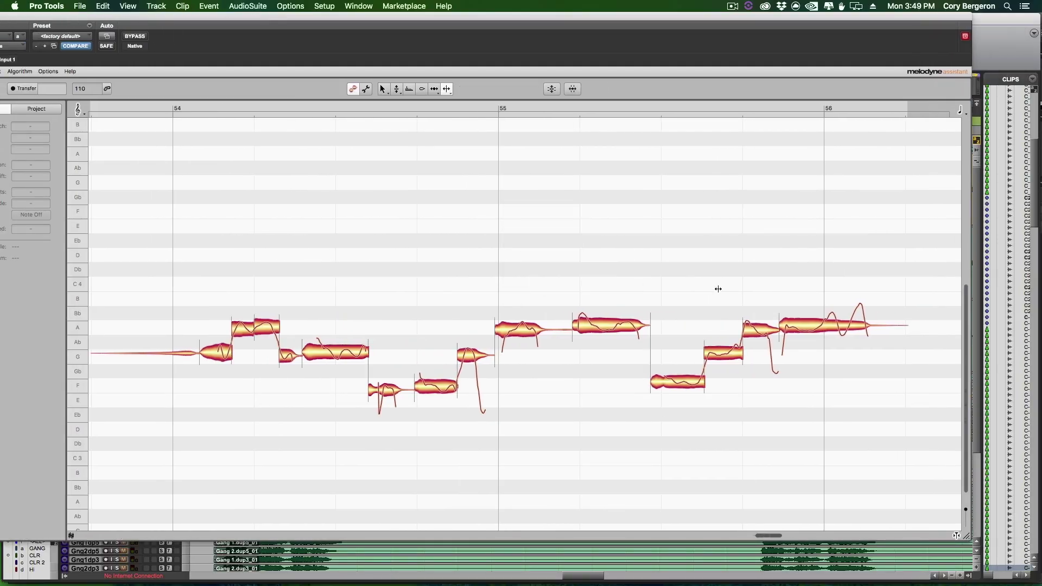
double_click(819, 324)
double_click(588, 321)
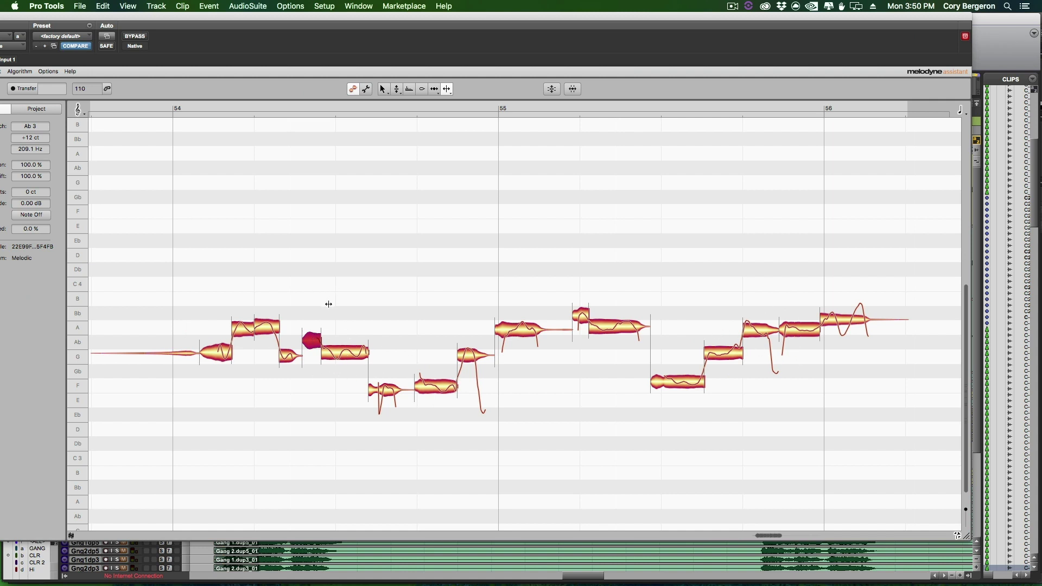
Select all notes and apply a strong Pitch Center correction, leaving Pitch Drift at 0 %
right_click(405, 199)
left_click(379, 157)
left_click(552, 89)
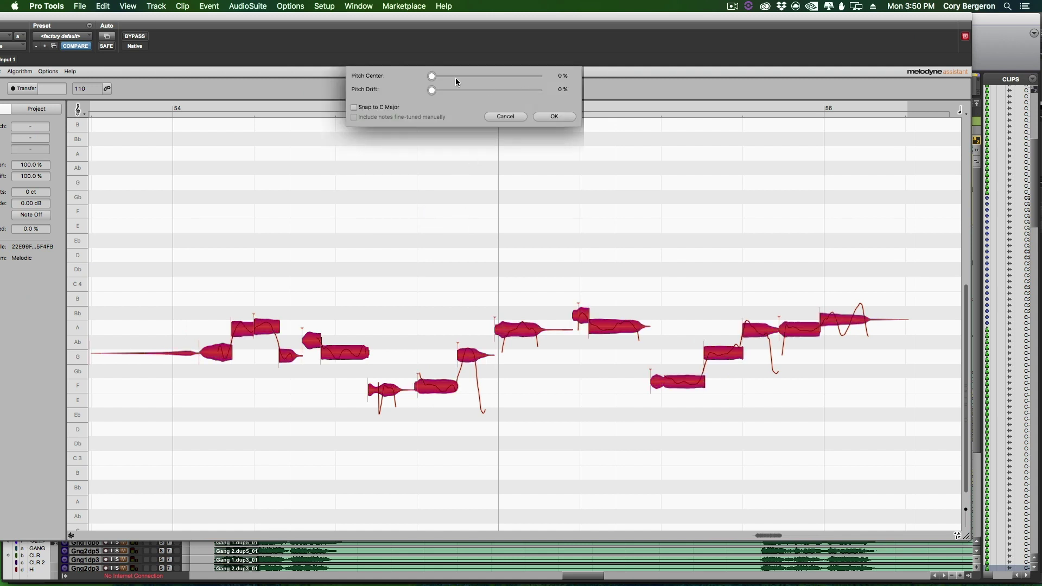
left_click_drag(468, 77, 525, 77)
left_click(554, 116)
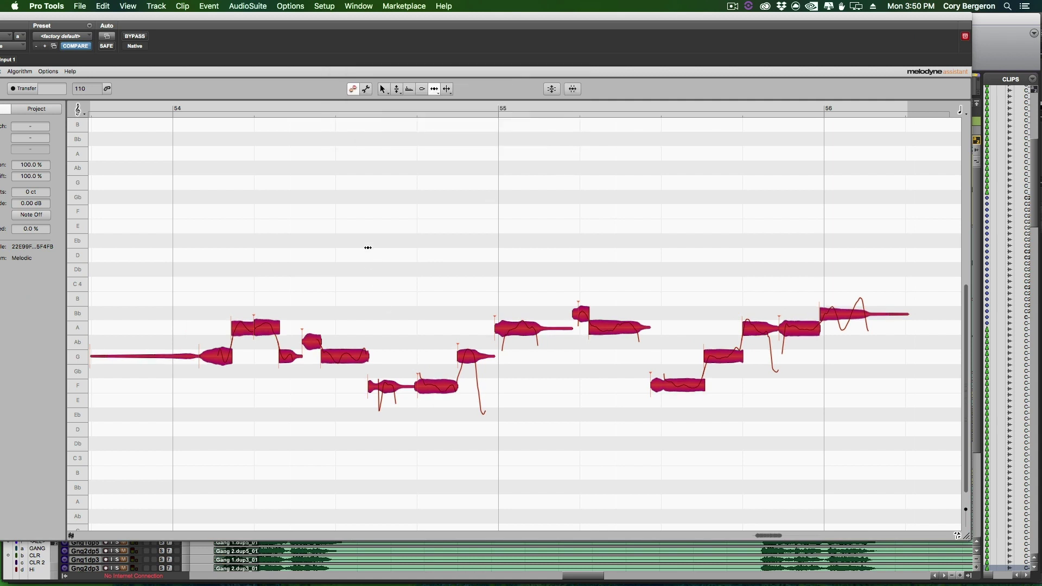
Move the split-off last note of the phrase down to A 3 with the Main Tool
right_click(333, 247)
left_click(282, 247)
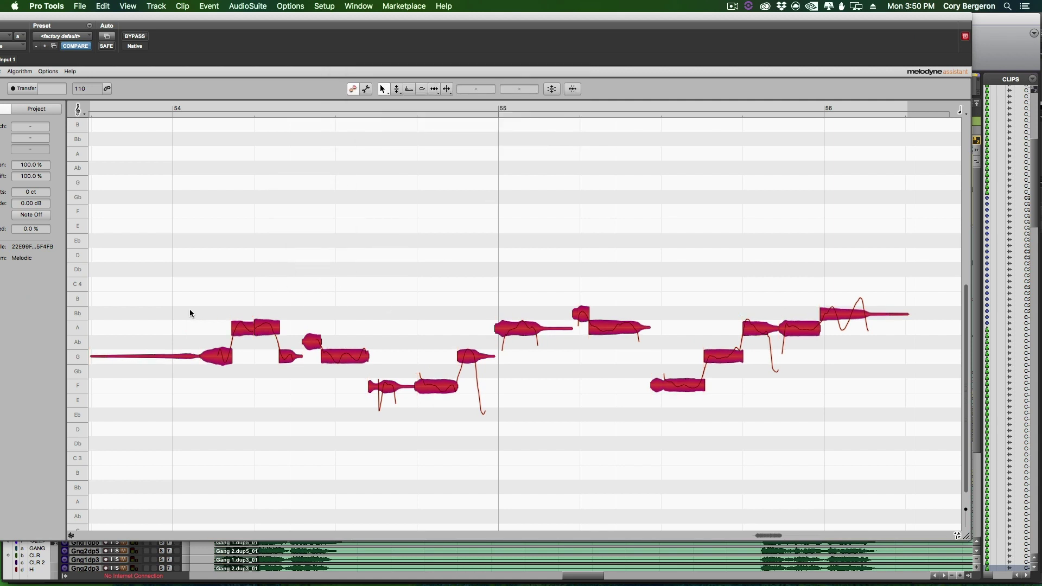
left_click(467, 305)
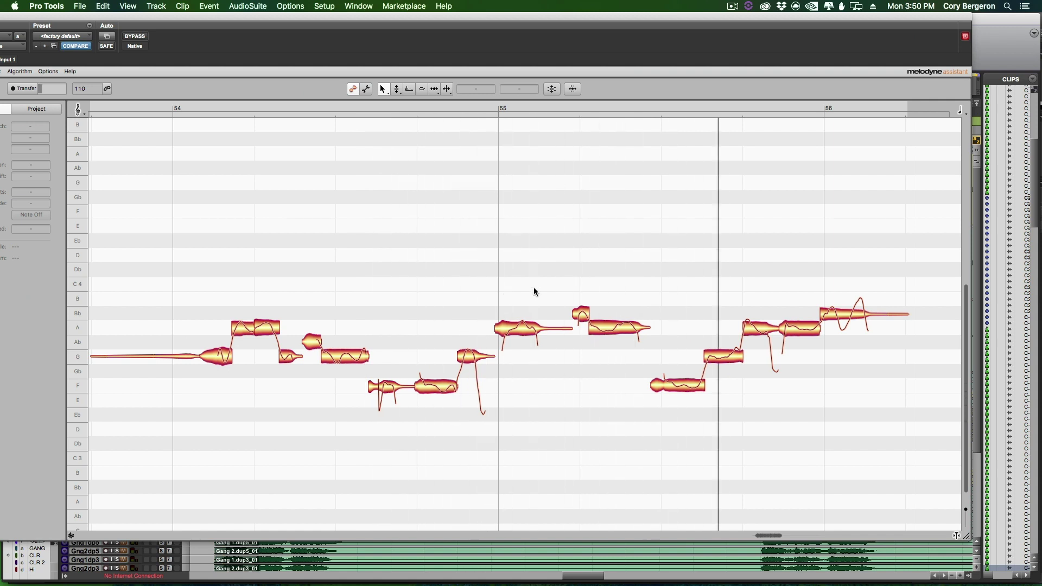
left_click_drag(800, 314, 800, 329)
Split the A note just after bar 55 in two and lower its first part to Ab 3 +39 ct
right_click(498, 295)
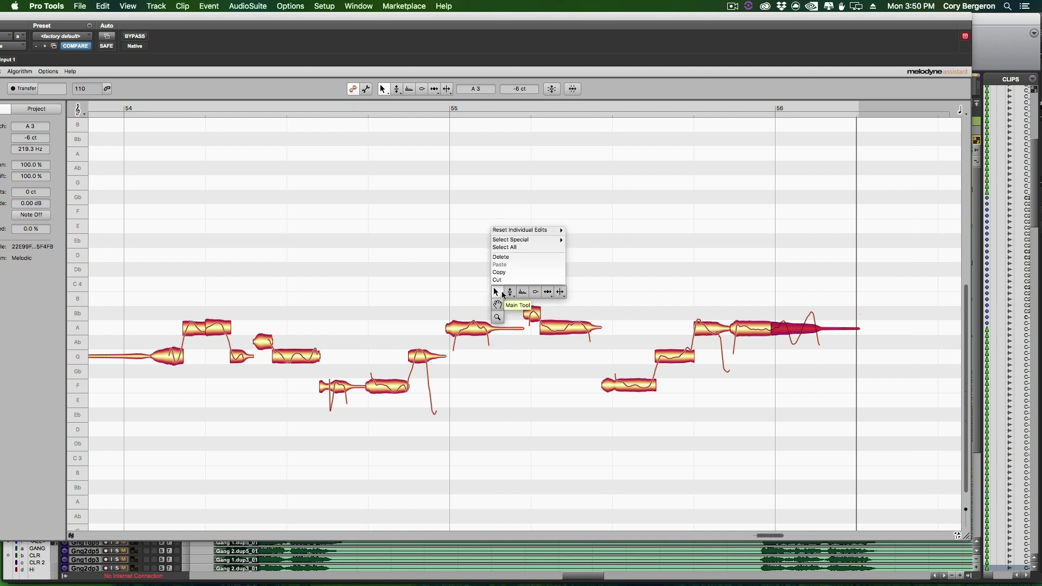
left_click(529, 293)
double_click(468, 328)
right_click(460, 291)
left_click(396, 292)
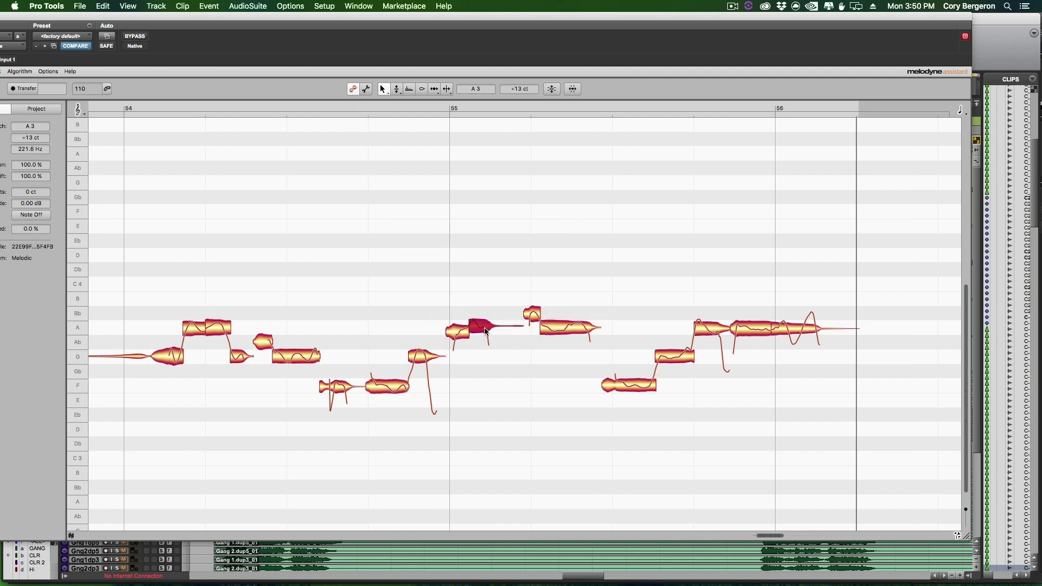
right_click(421, 278)
left_click(404, 282)
double_click(344, 276)
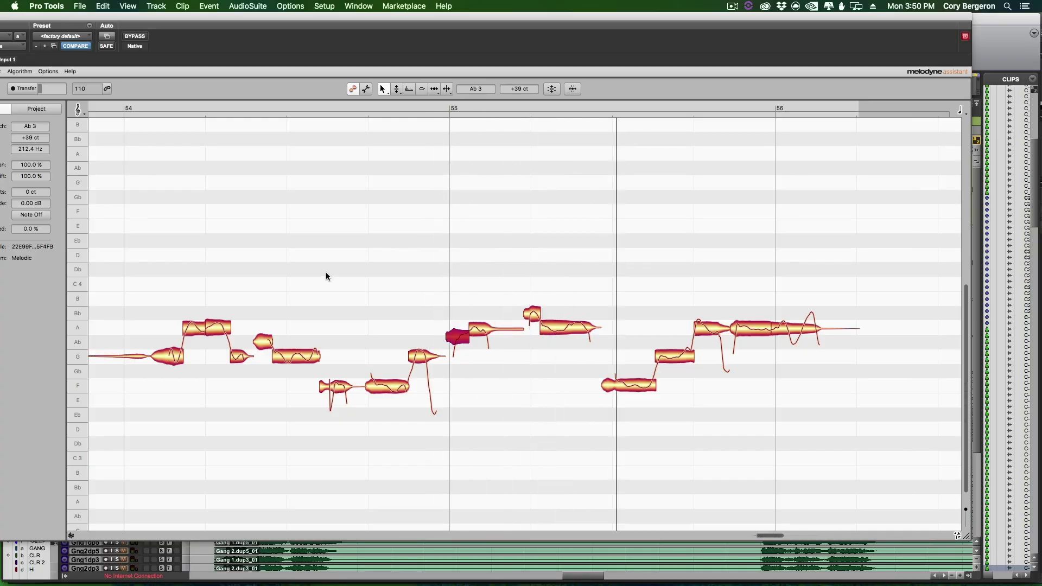
Play back the phrase to check the retuned note parts just after bar 55
key("space")
left_click(320, 273)
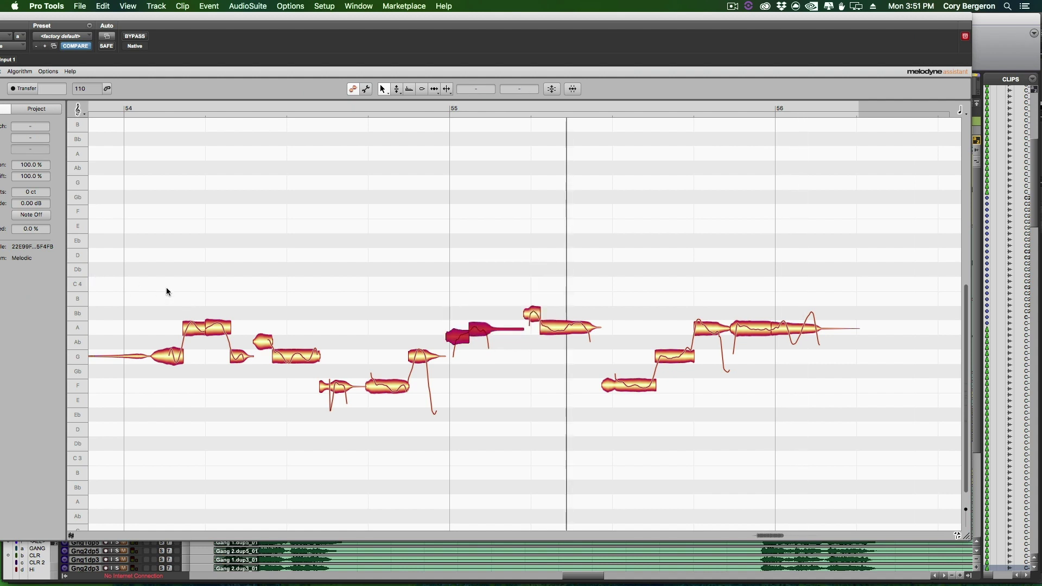
key("space")
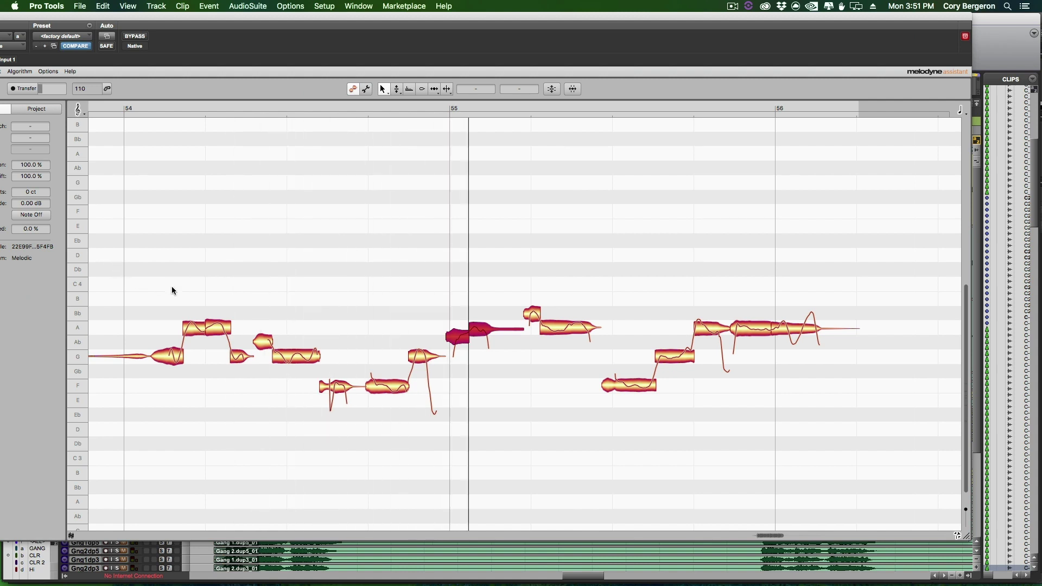
left_click(428, 309)
left_click(450, 321)
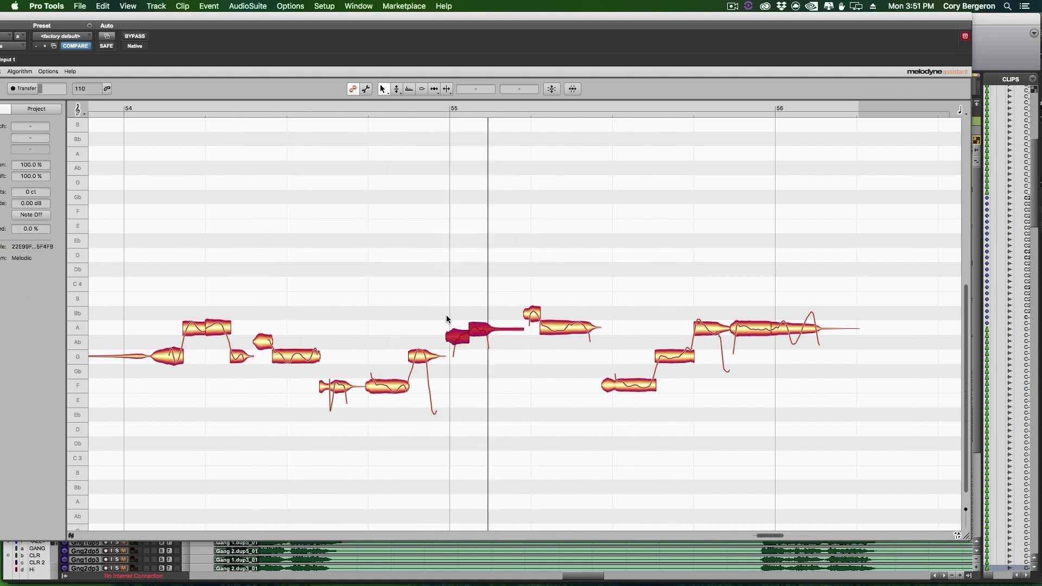
left_click(447, 286)
Lower the second part of the note after bar 55 to A 3 -21 ct and split off its tail
left_click(487, 335)
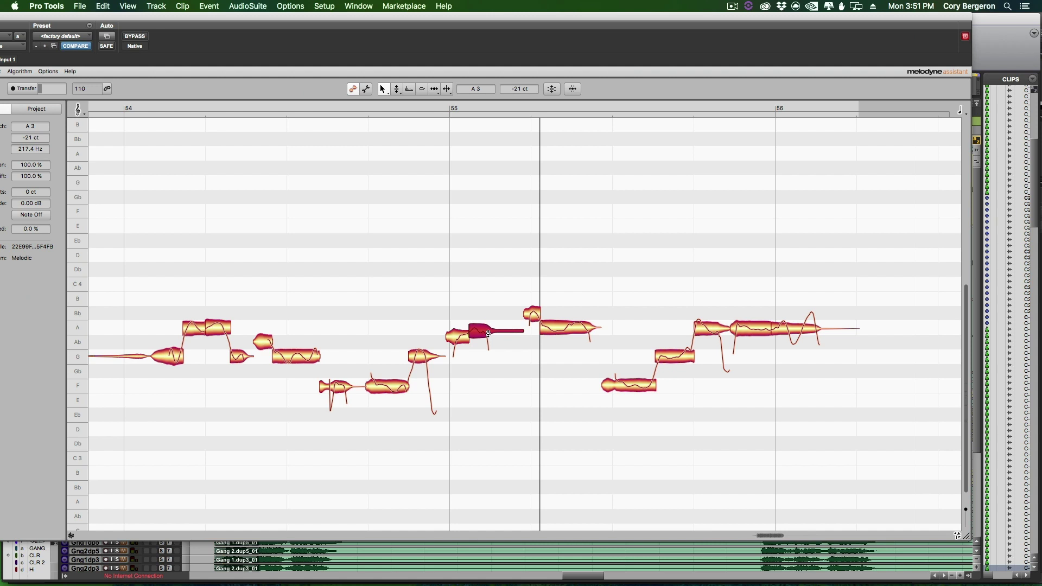
right_click(486, 328)
left_click(521, 326)
Split the short A note before bar 56 into two parts and return to the Main Tool
right_click(727, 324)
left_click(717, 324)
double_click(706, 326)
right_click(703, 304)
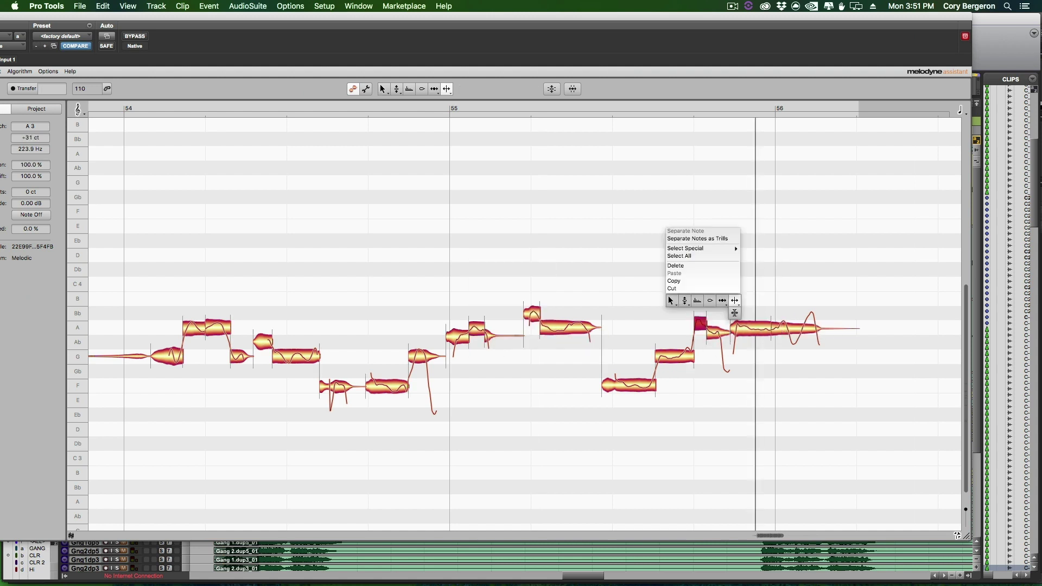
left_click(674, 302)
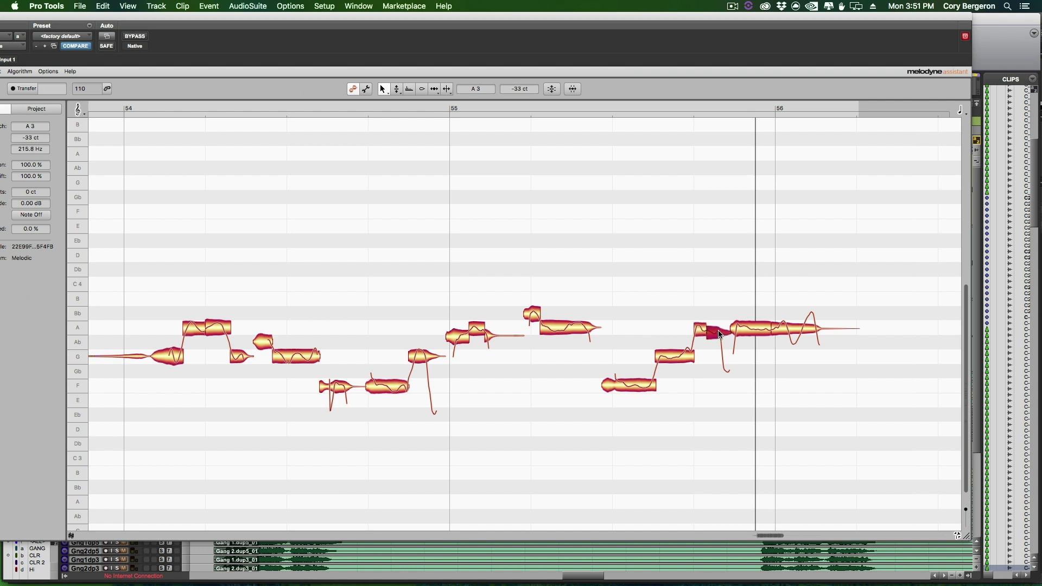
Bring both parts of the split note before bar 56 close to A 3, with the first part at -11 ct
right_click(718, 326)
left_click(718, 300)
right_click(624, 276)
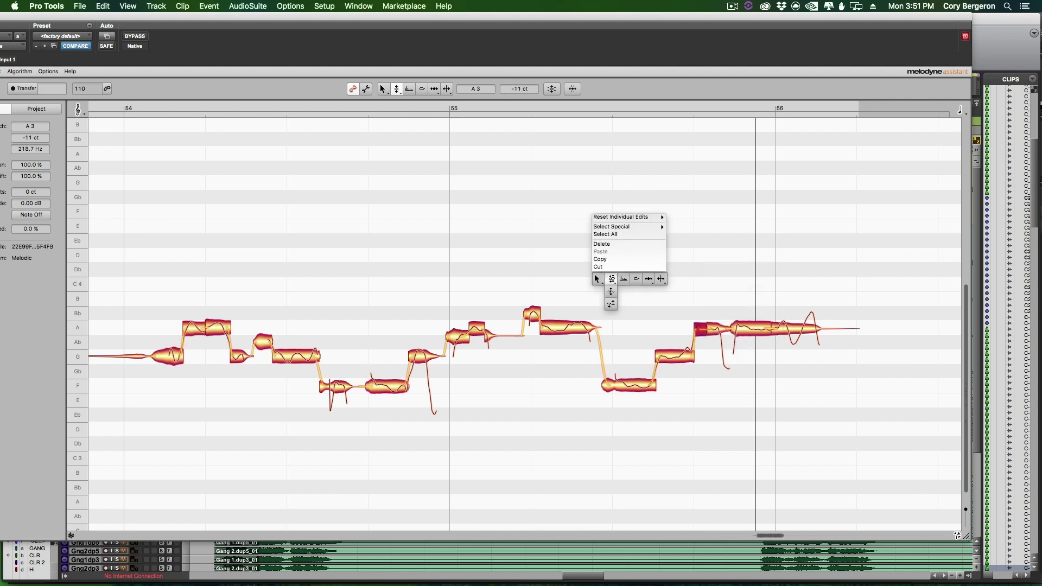
left_click(597, 278)
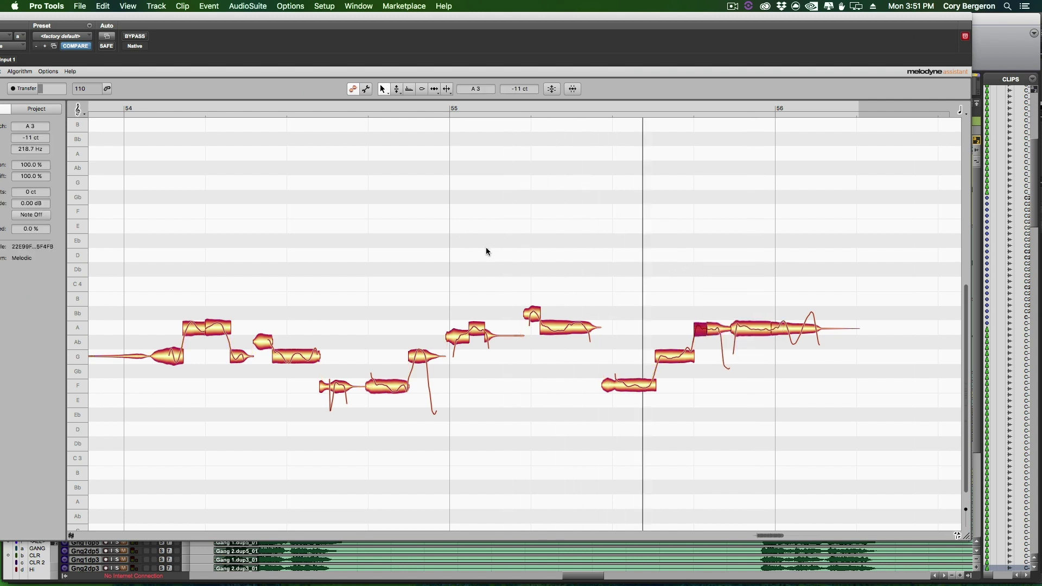
Split off the end of the G note that precedes the short A notes before bar 56
right_click(657, 308)
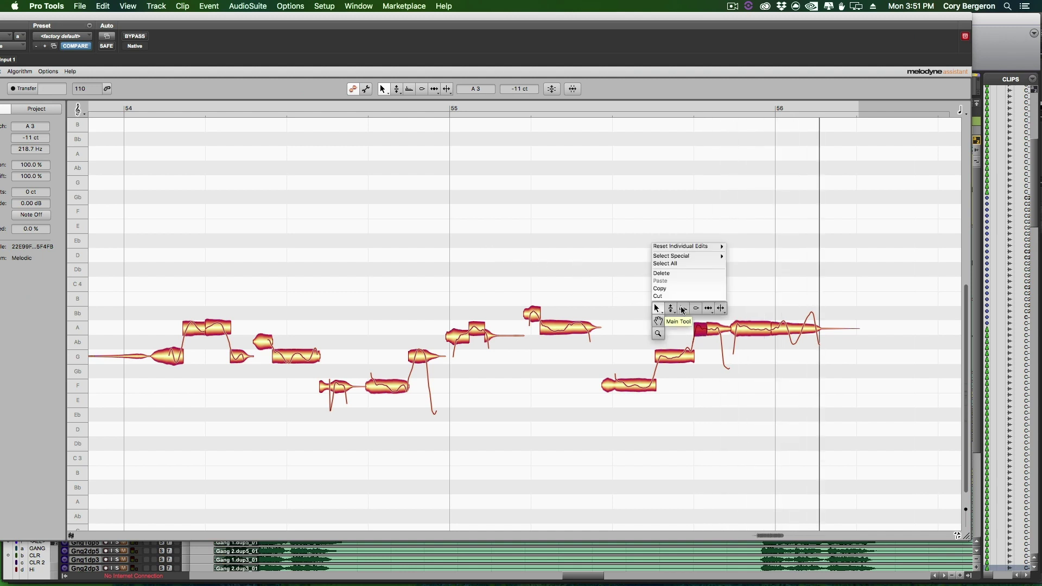
left_click(721, 308)
double_click(682, 354)
right_click(682, 354)
left_click(672, 343)
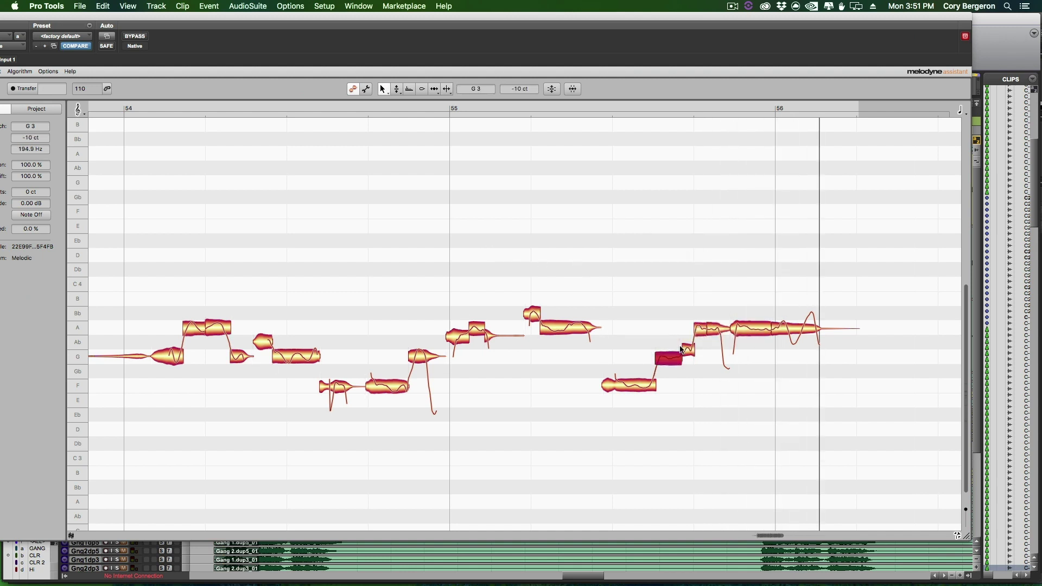
Lower the split-off tail of the G note before bar 56 to G 3 +12 ct and return to the Main Tool
right_click(687, 355)
left_click(696, 355)
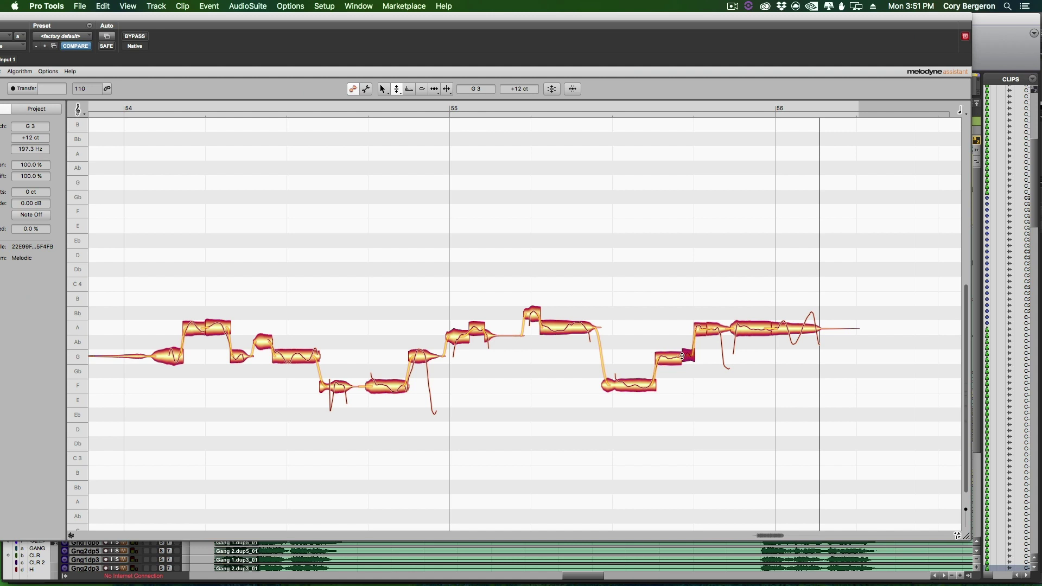
right_click(442, 247)
left_click(431, 247)
double_click(427, 245)
left_click(426, 246)
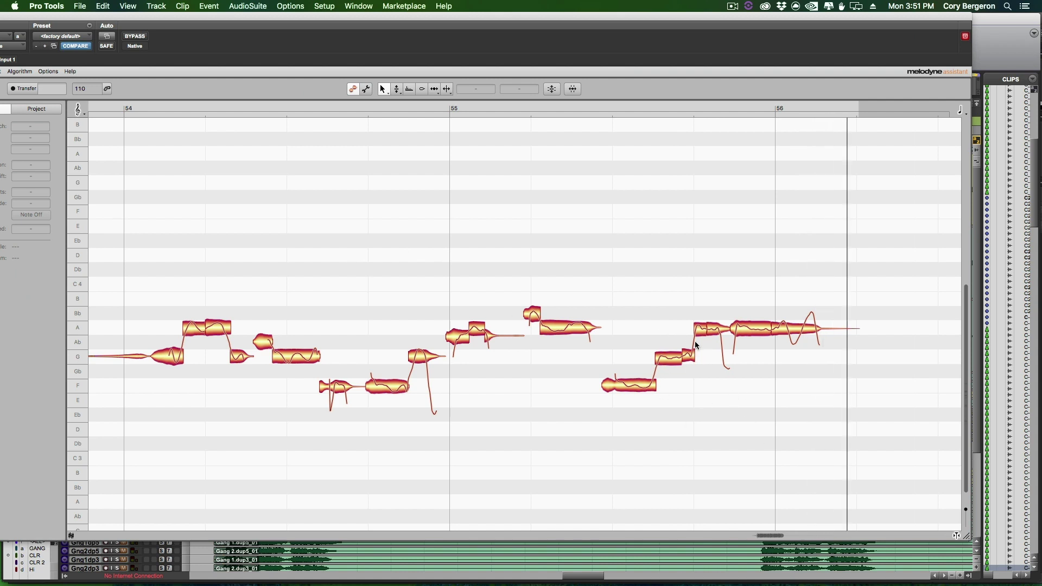
Audition the phrase and check the tail of the G note before bar 56 with the Pitch Tool
left_click(604, 272)
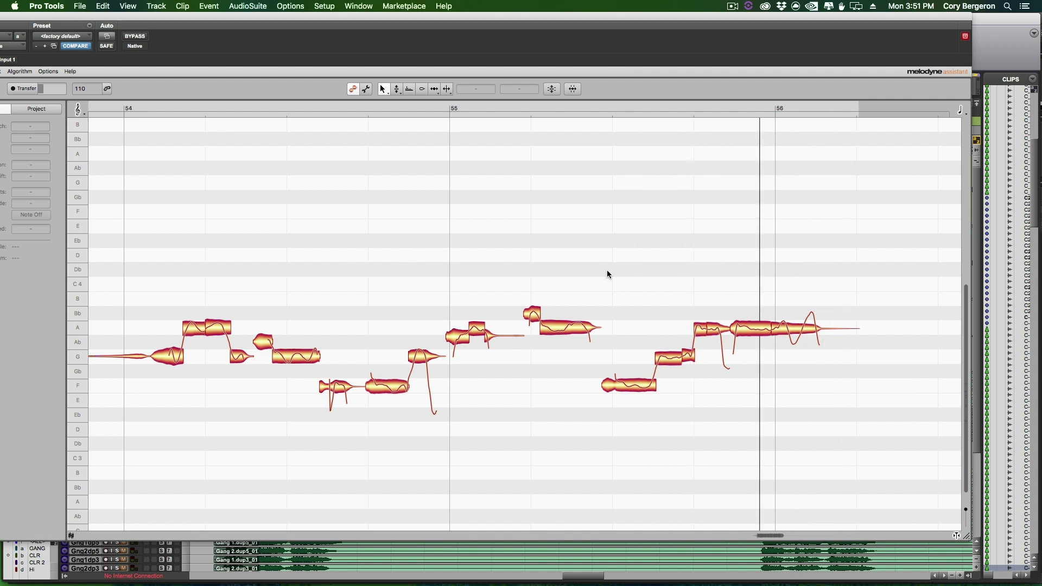
right_click(677, 338)
left_click(685, 333)
left_click(688, 352)
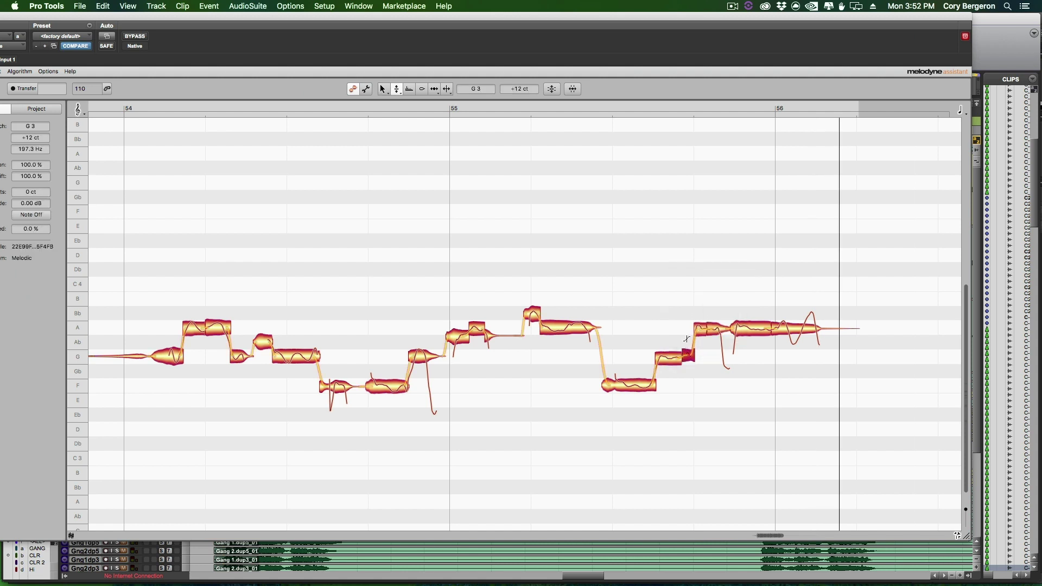
right_click(564, 277)
left_click(561, 273)
double_click(474, 239)
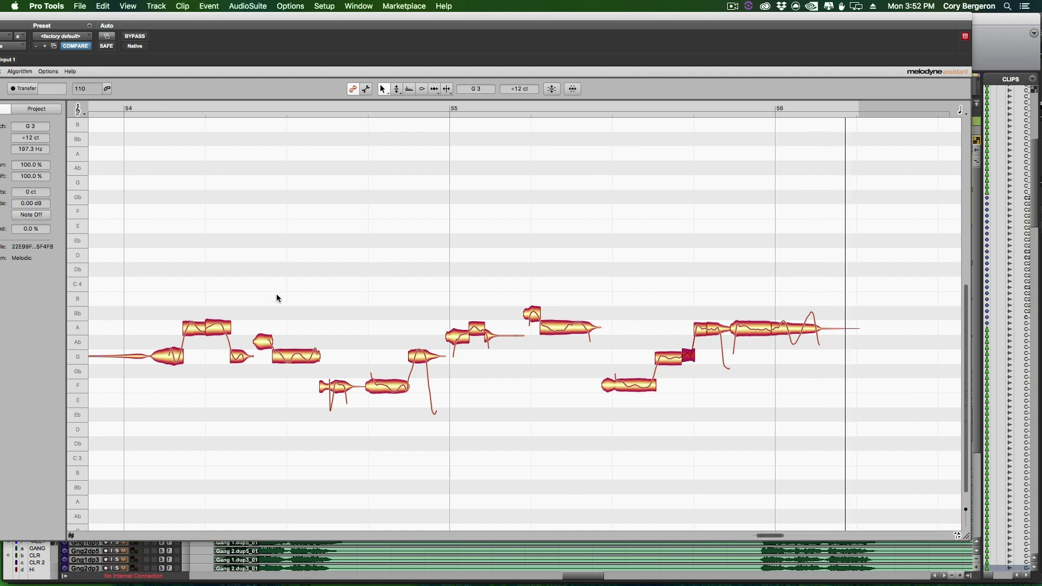
Raise the first short note at bar 55 to A 3 -38 ct by ear and move the plug-in window to reveal its hidden side
double_click(106, 236)
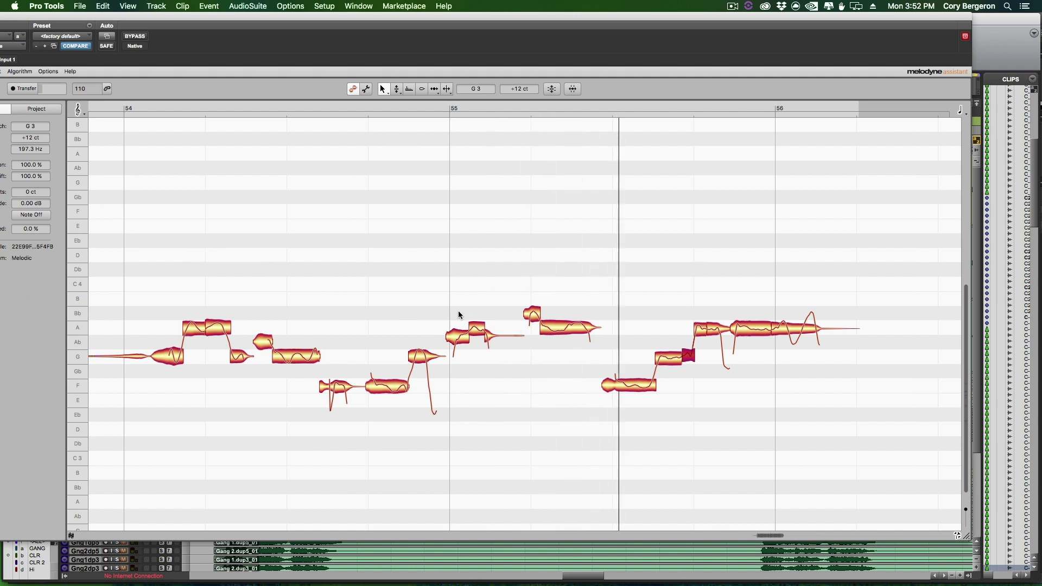
double_click(326, 268)
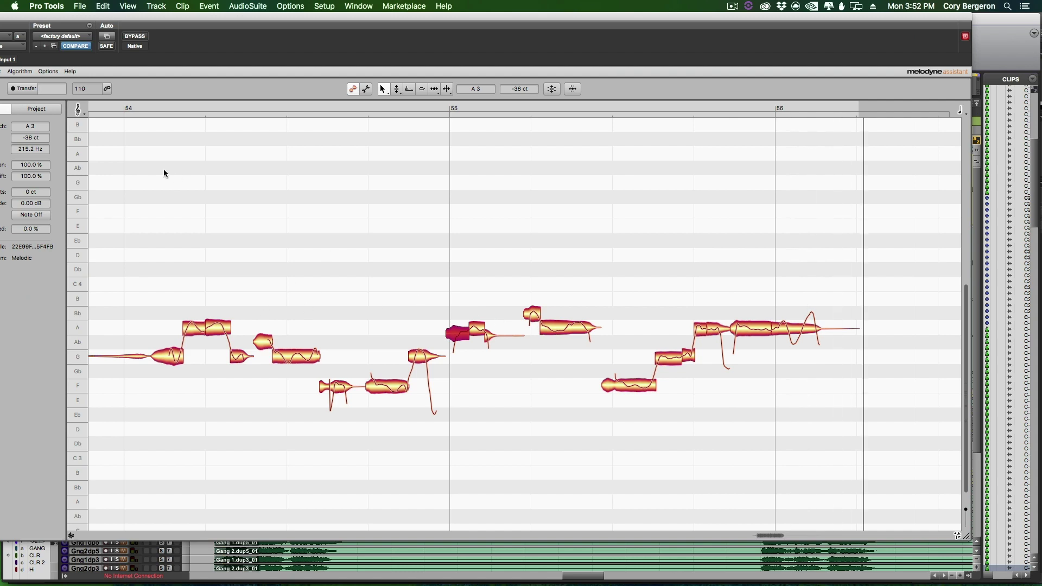
left_click_drag(118, 21, 337, 24)
left_click_drag(240, 31, 124, 6)
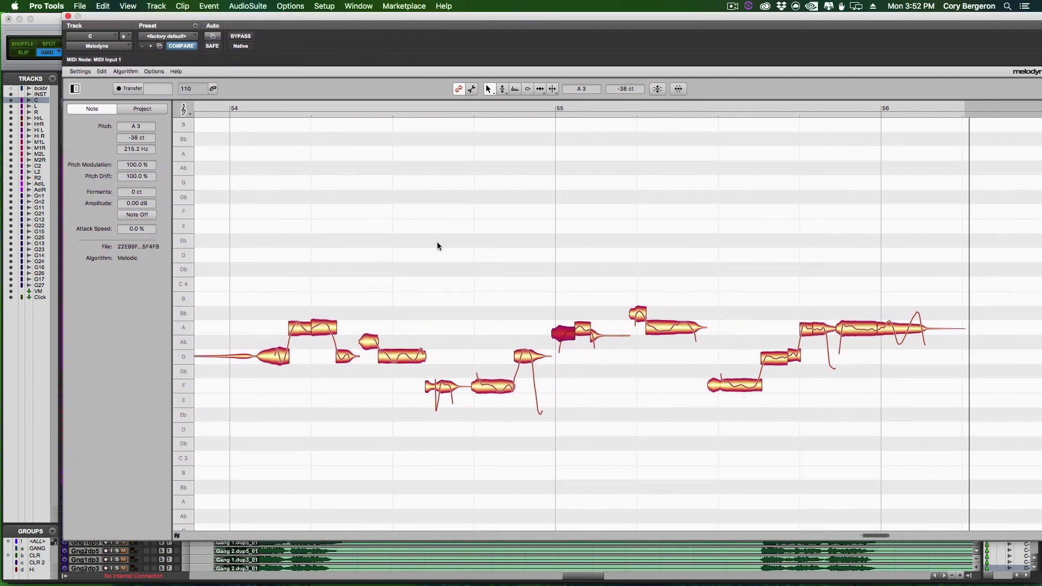
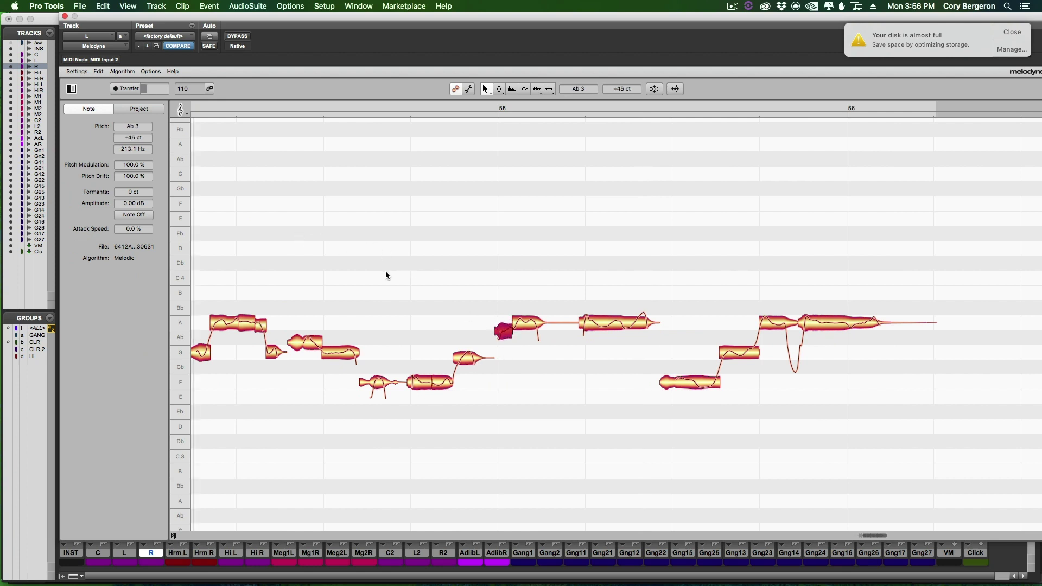
Adjust the short note at bar 55 on track L by ear to Ab 3 -6 ct
scroll(385, 275, "left", 2)
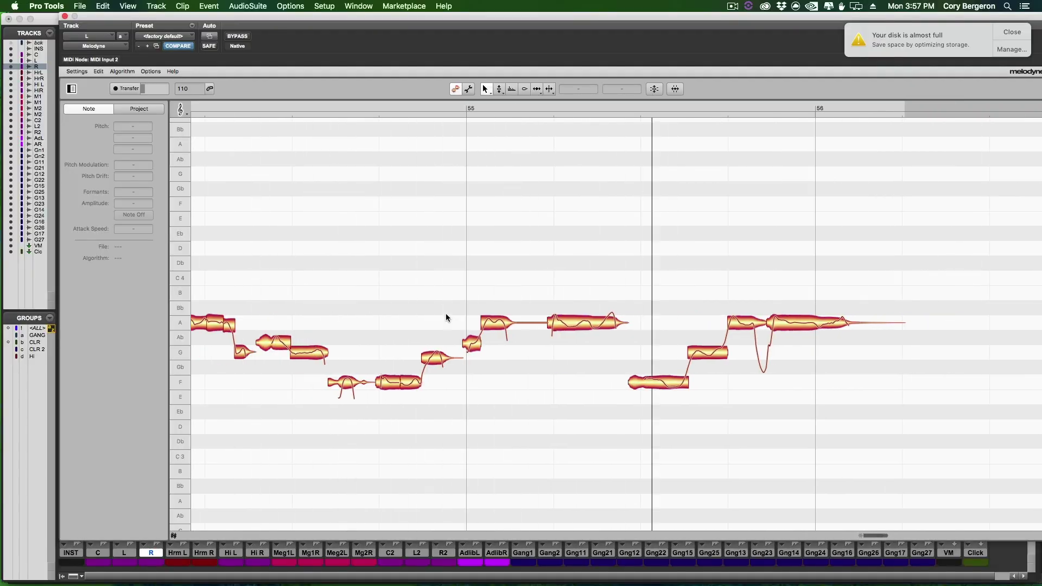
left_click(473, 335)
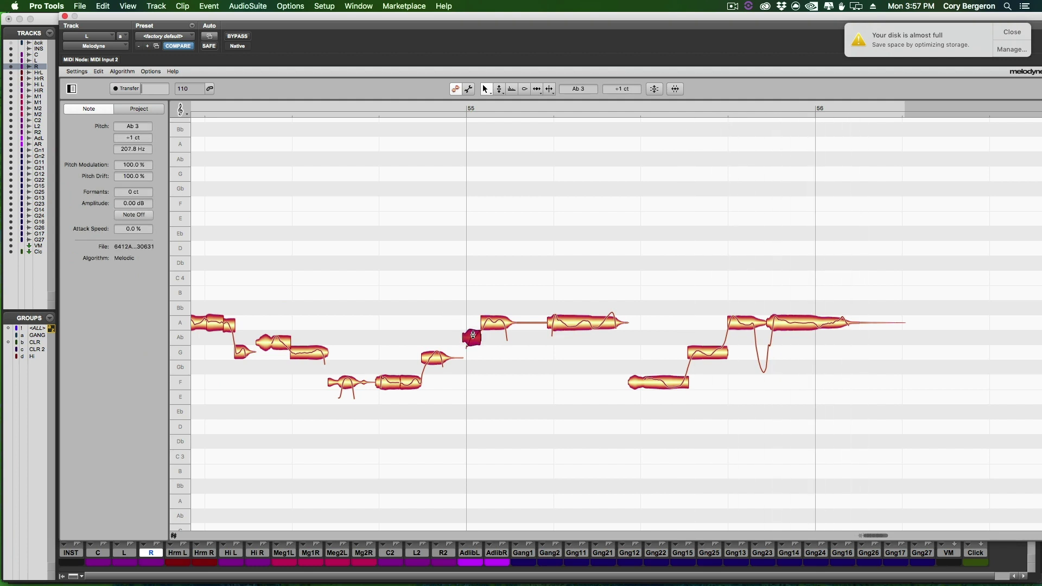
key("space")
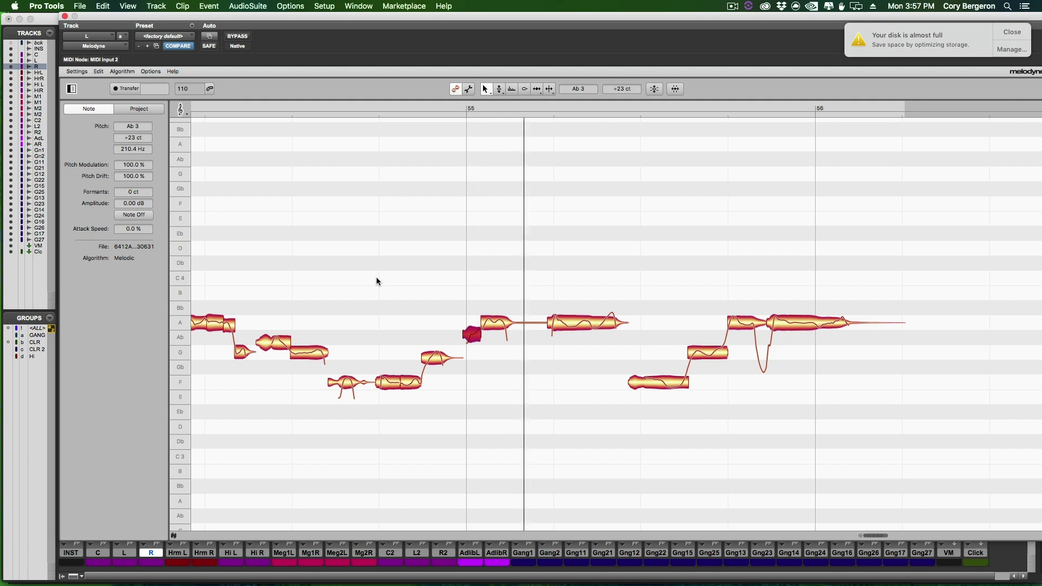
key("space")
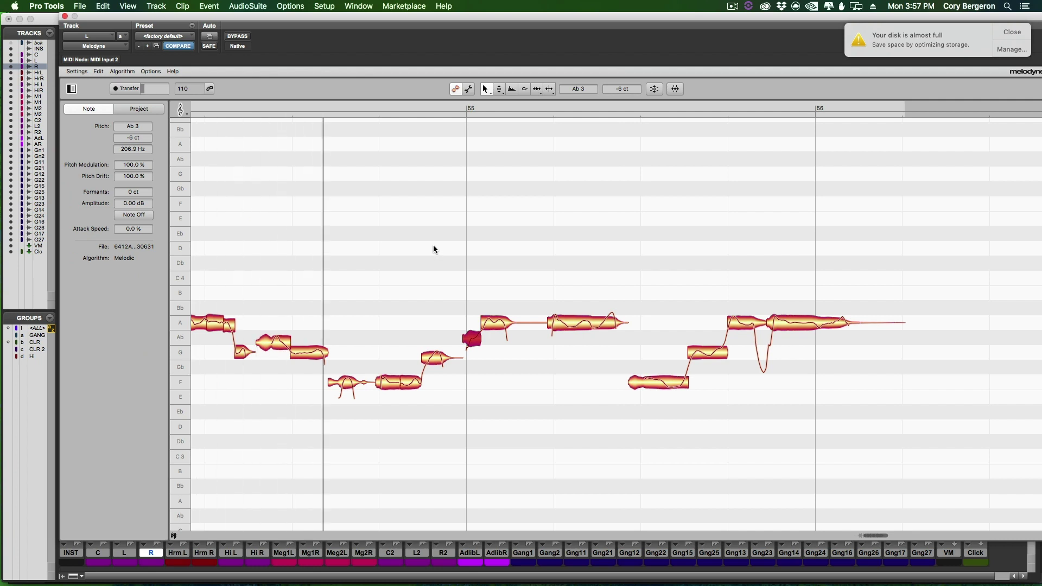
right_click(423, 231)
left_click(444, 296)
right_click(388, 250)
left_click(373, 264)
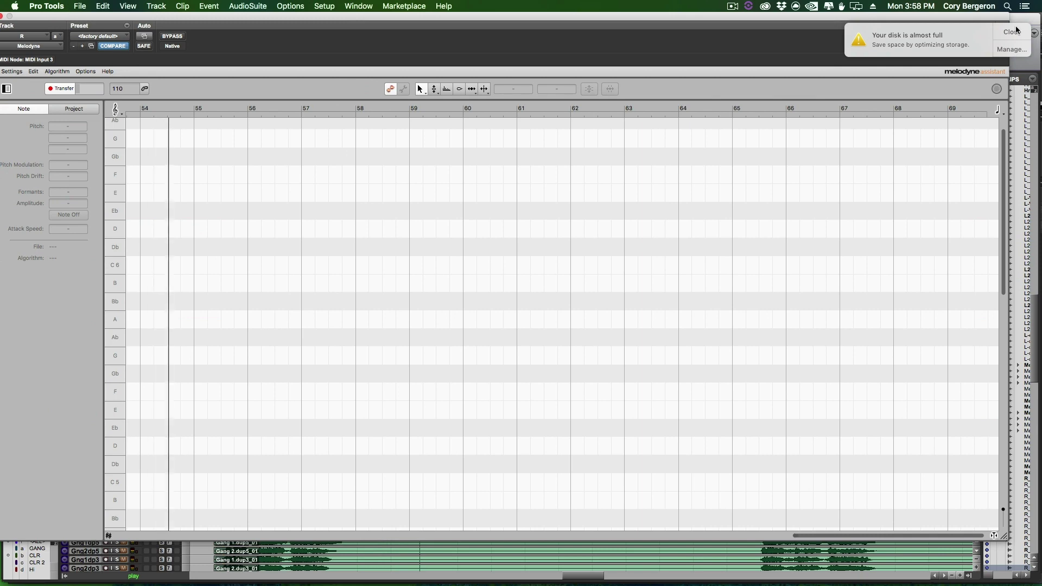
Dismiss the disk space notification and stop the playback that transfers the track R phrase
left_click(1016, 31)
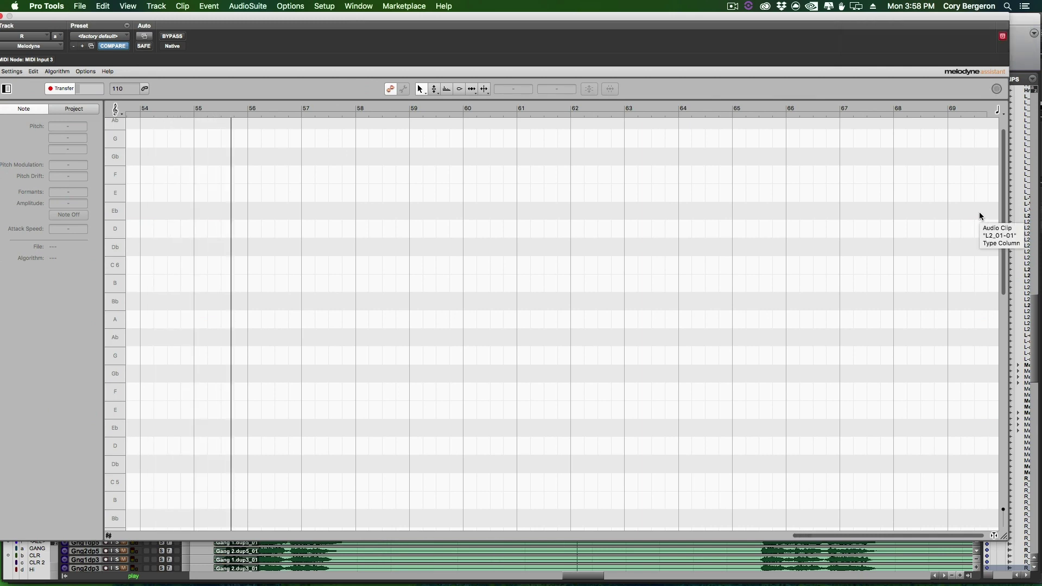
key("space")
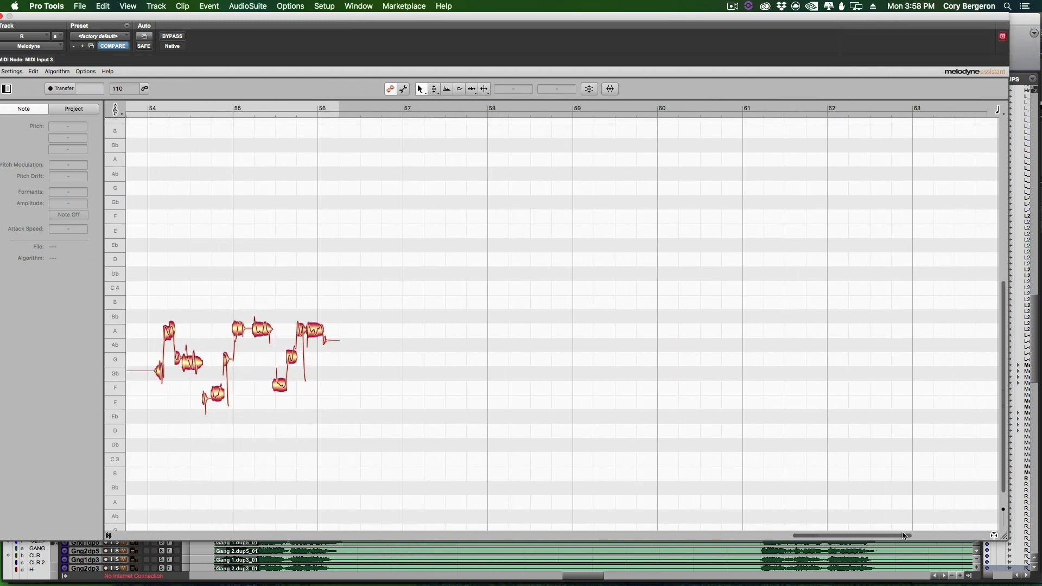
Split the A note at bar 55 into two parts and the long G note of bar 54 into three, ending in the Main Tool
left_click_drag(904, 535, 813, 524)
right_click(446, 242)
left_click(508, 243)
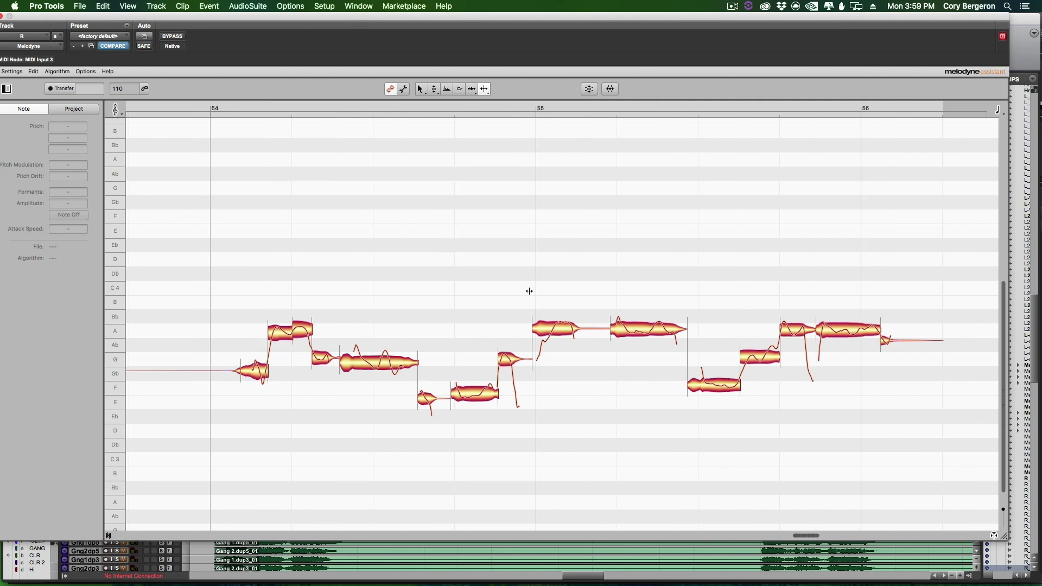
double_click(551, 325)
double_click(358, 370)
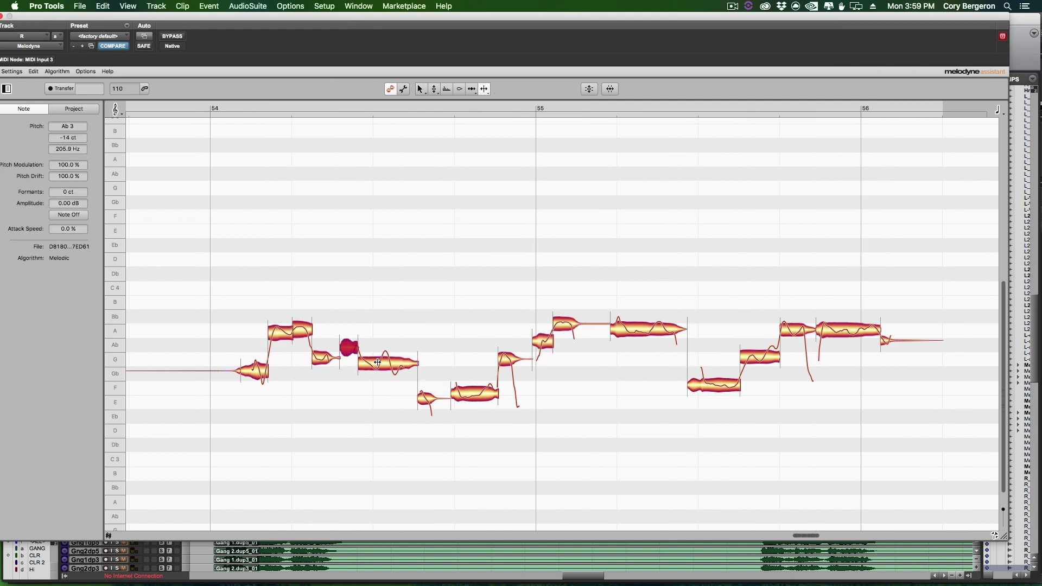
scroll(445, 358, "right", 5)
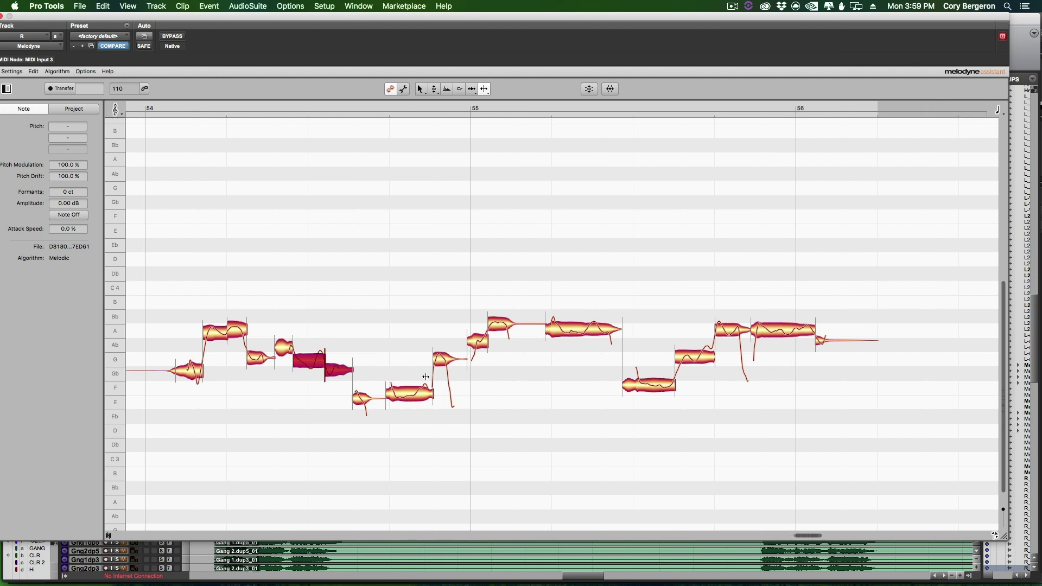
scroll(716, 317, "left", 5)
right_click(604, 306)
left_click(604, 300)
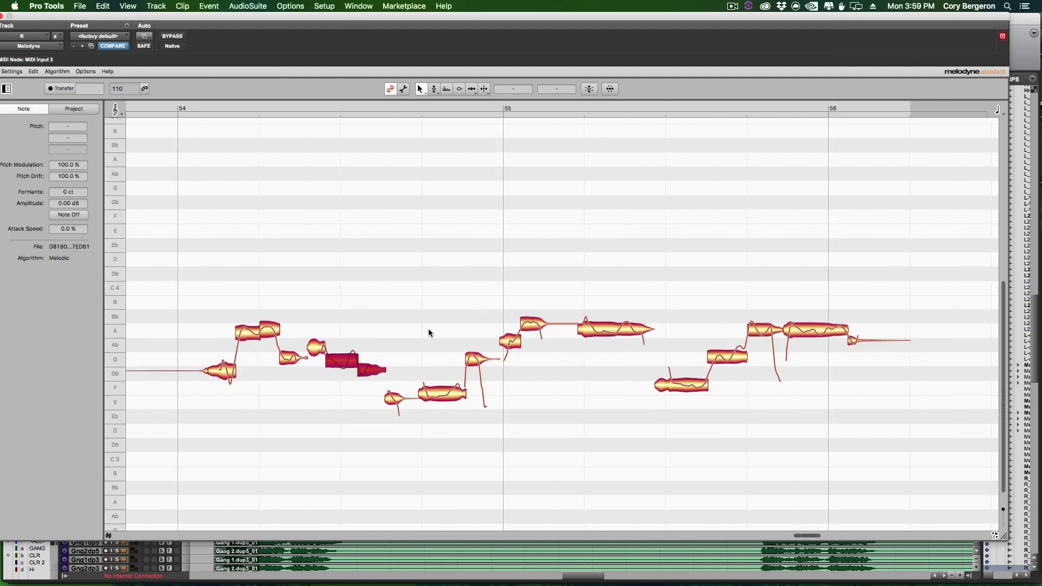
Lower both parts of the split note at bar 55 together so that the second part sits on A 3
key("space")
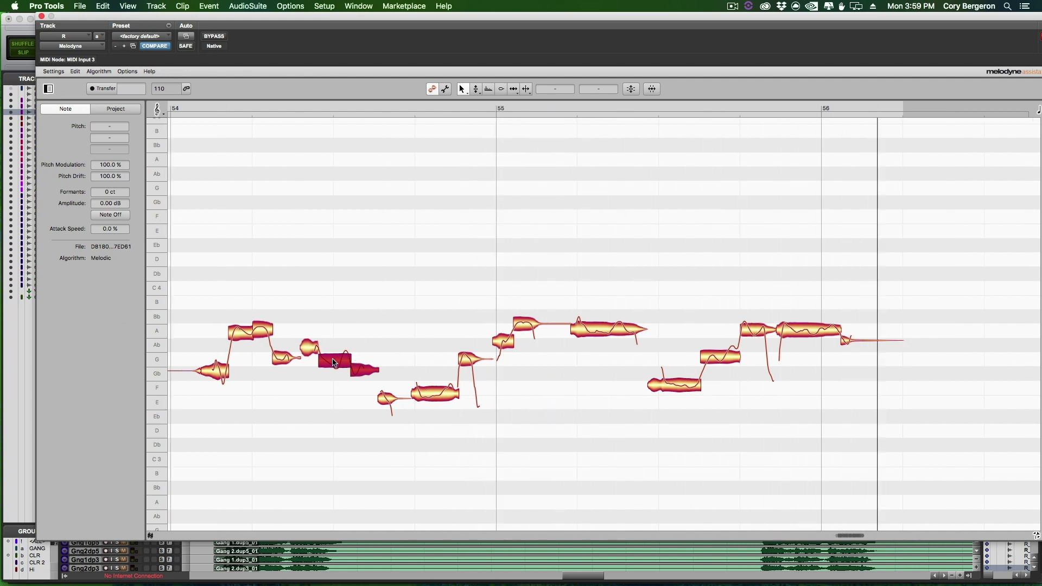
left_click(523, 312)
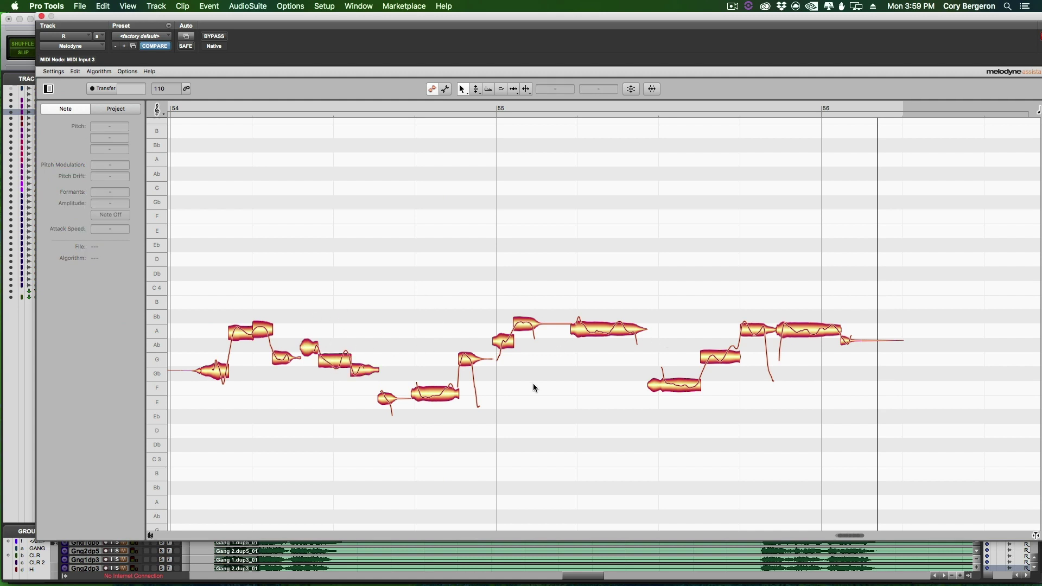
left_click(531, 329)
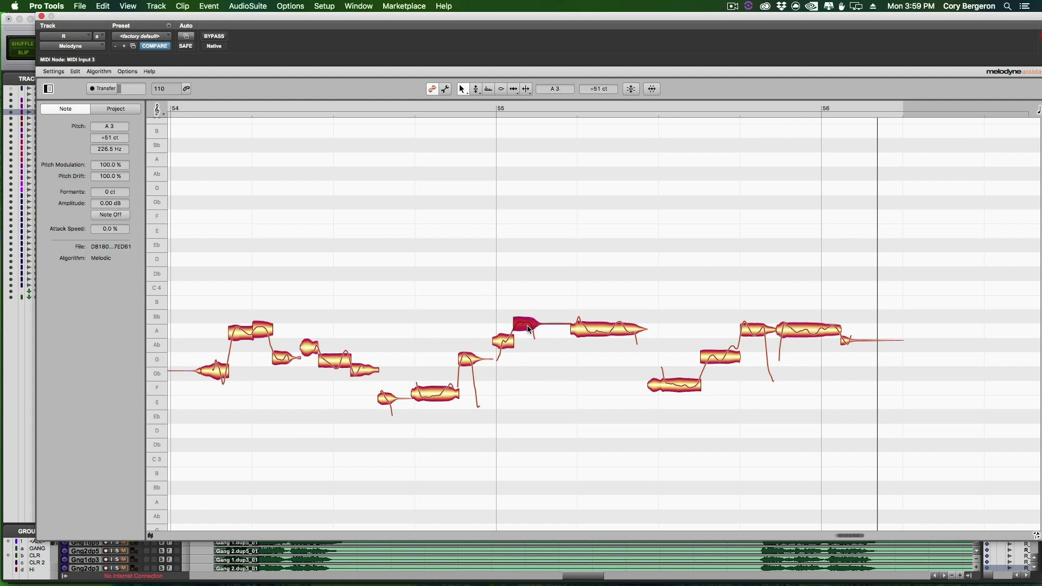
left_click_drag(482, 298, 528, 345)
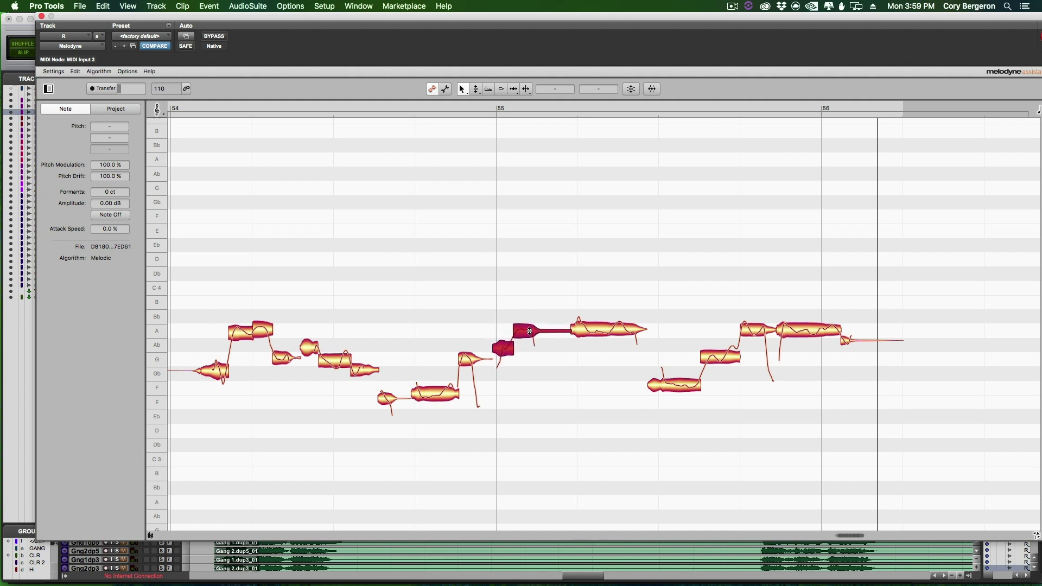
Select all notes except the three around bar 55, center their pitches to 0 ct with the Correct Pitch macro, and start playback
left_click_drag(601, 272, 858, 456)
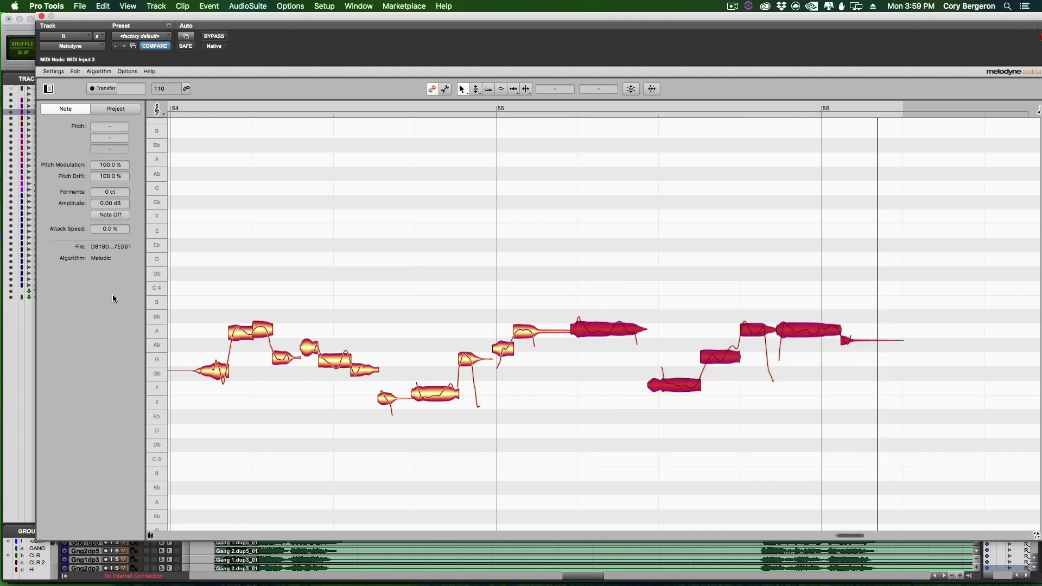
left_click_drag(203, 298, 418, 403)
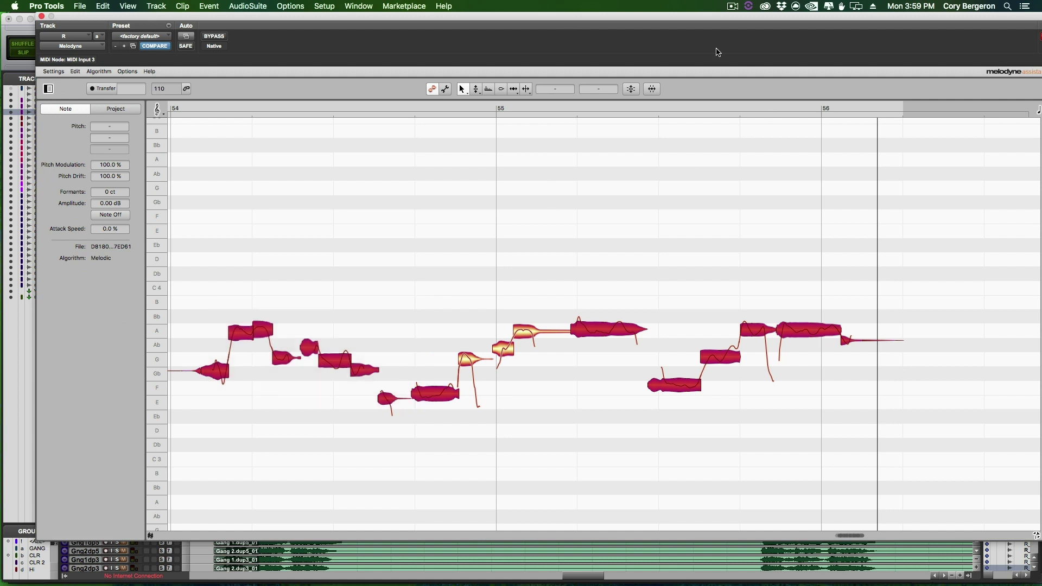
left_click(630, 89)
left_click_drag(510, 76, 619, 76)
left_click(633, 116)
key("space")
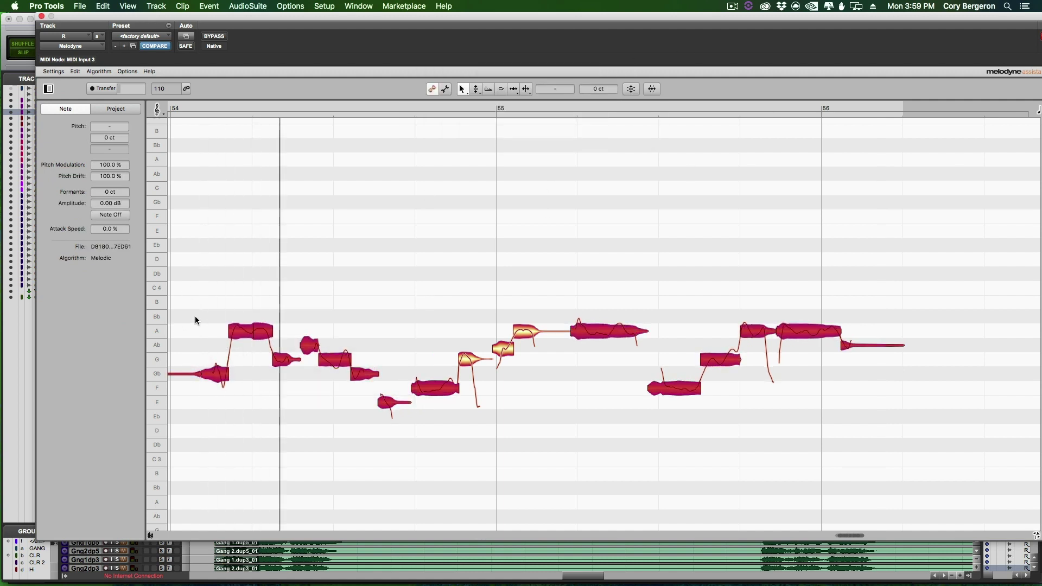
Raise the phrase's first note and the tail of the split note in bar 54 to G 3
left_click(205, 371)
key("space")
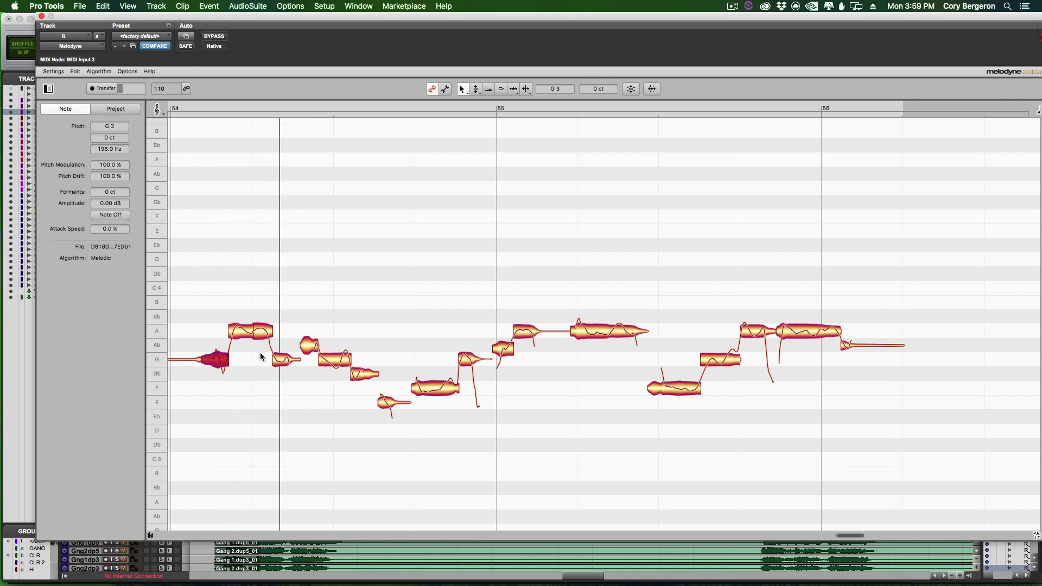
key("space")
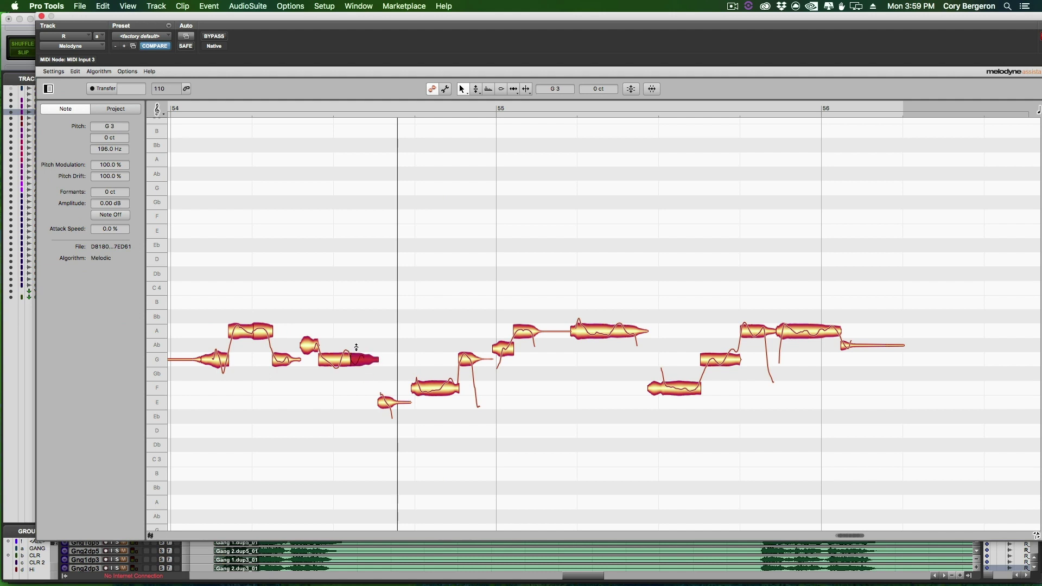
Split the G part before the tail in bar 54 into three pieces and return to the Main Tool
right_click(351, 346)
left_click(416, 346)
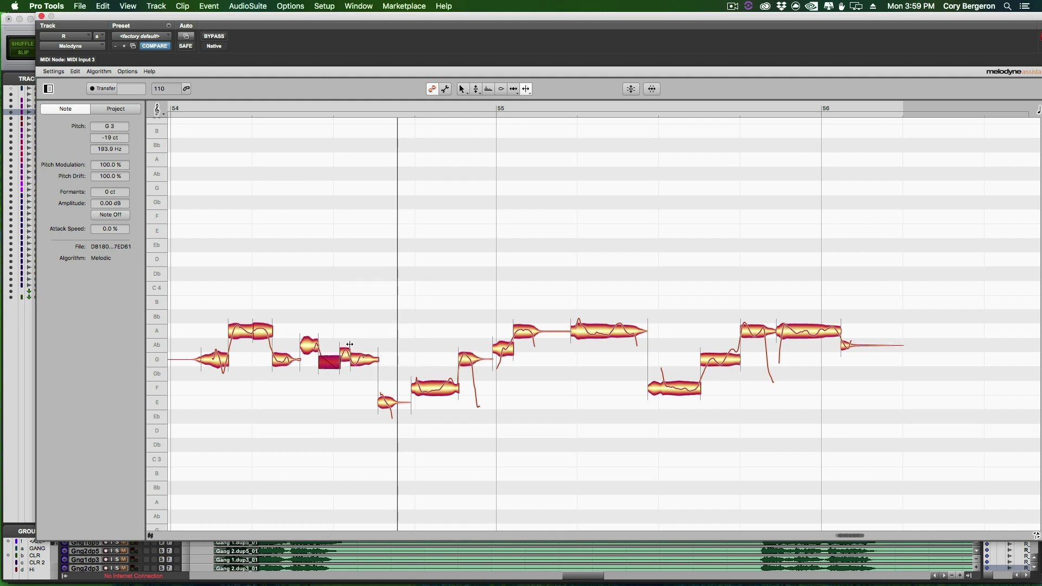
right_click(339, 359)
left_click(352, 328)
left_click(328, 359)
right_click(355, 352)
left_click(361, 347)
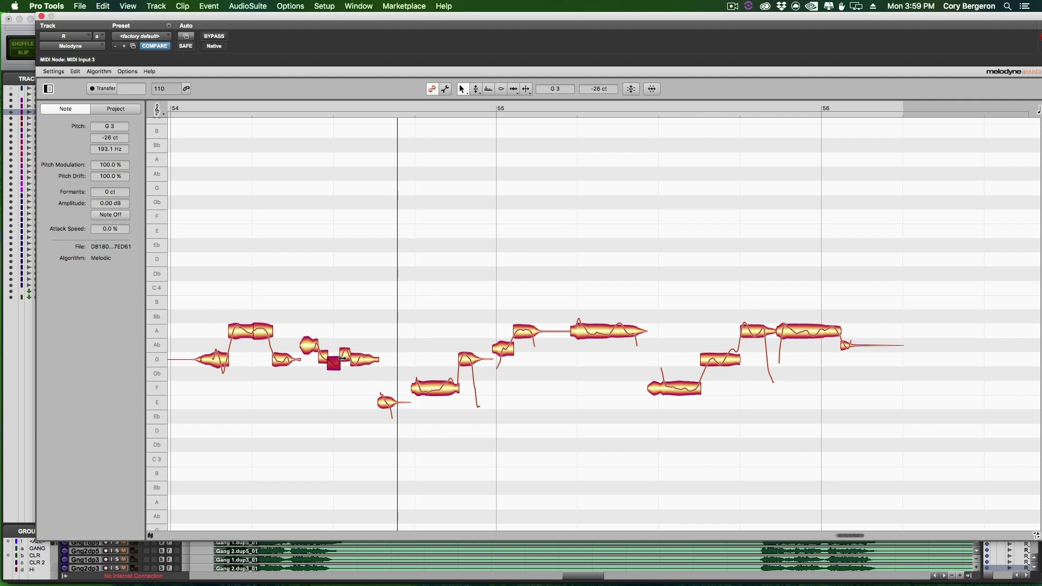
Fine-tune the split G pieces in bar 54, with the first at G 3 +21 ct, and raise the short E note after them to F 3
right_click(325, 356)
left_click(333, 344)
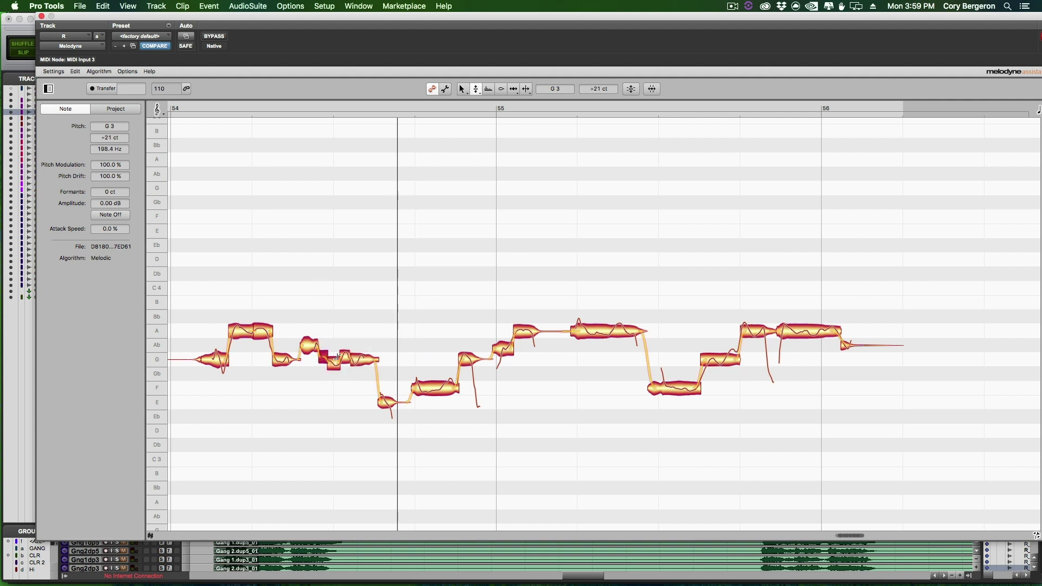
right_click(242, 264)
left_click(227, 272)
left_click(389, 404)
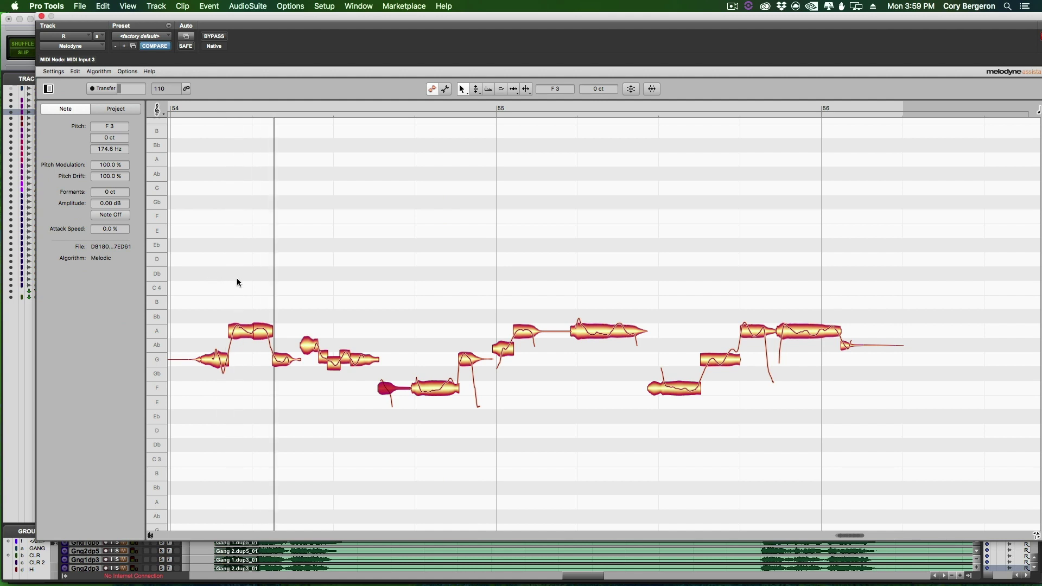
Split the long F note before bar 55 in two and set its first part to F 3 +6 ct
right_click(425, 376)
left_click(489, 375)
double_click(442, 387)
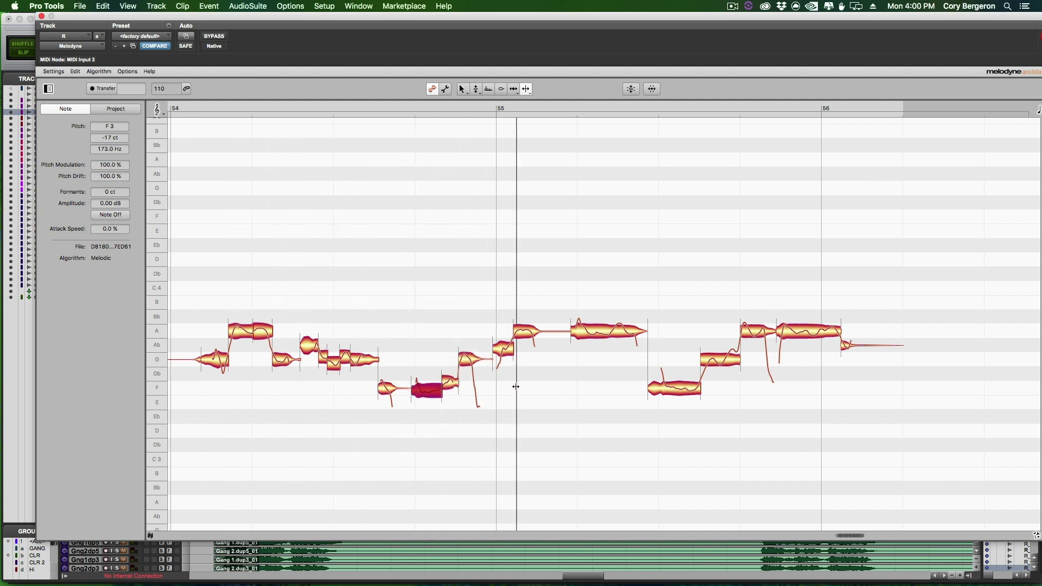
right_click(442, 386)
left_click(376, 392)
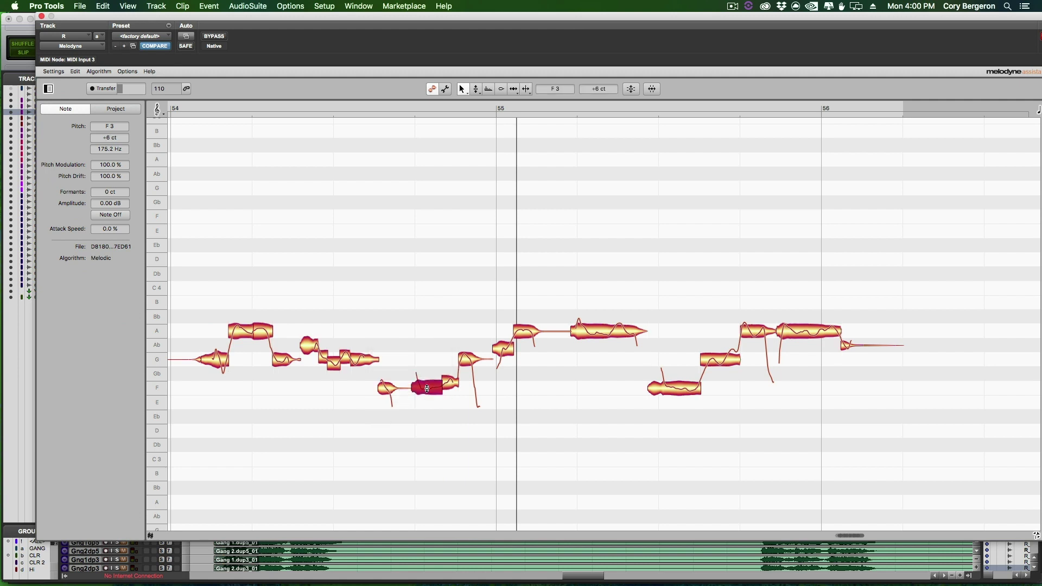
Lower the second part of the split F note before bar 55 closer to F 3 and play back the phrase
right_click(329, 300)
left_click(343, 299)
left_click(439, 386)
right_click(432, 344)
left_click(419, 344)
key("space")
scroll(422, 307, "right", 5)
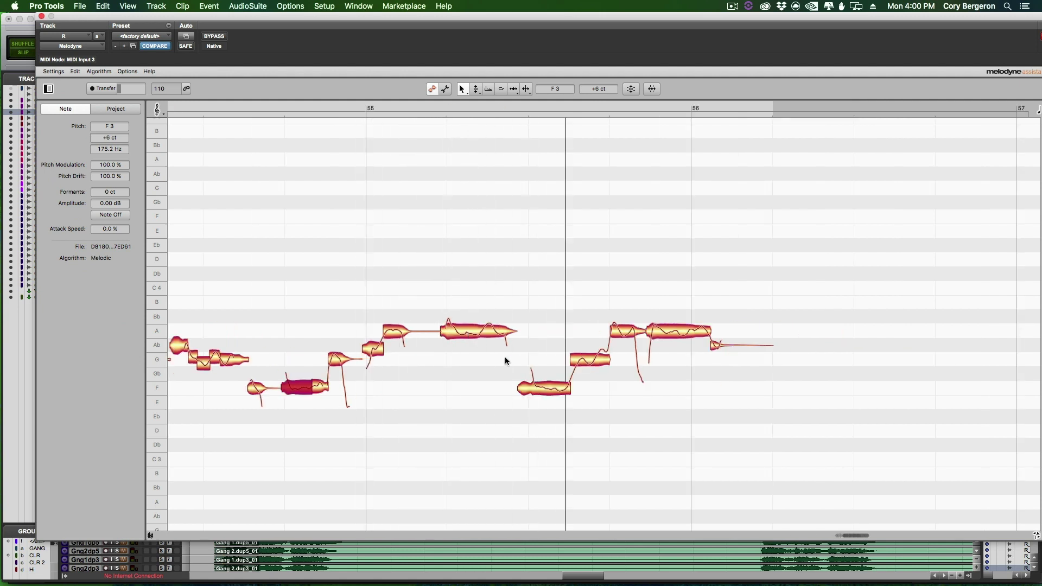
Split the G note before bar 56 in two and set its first part to G 3 -13 ct
right_click(577, 327)
left_click(642, 329)
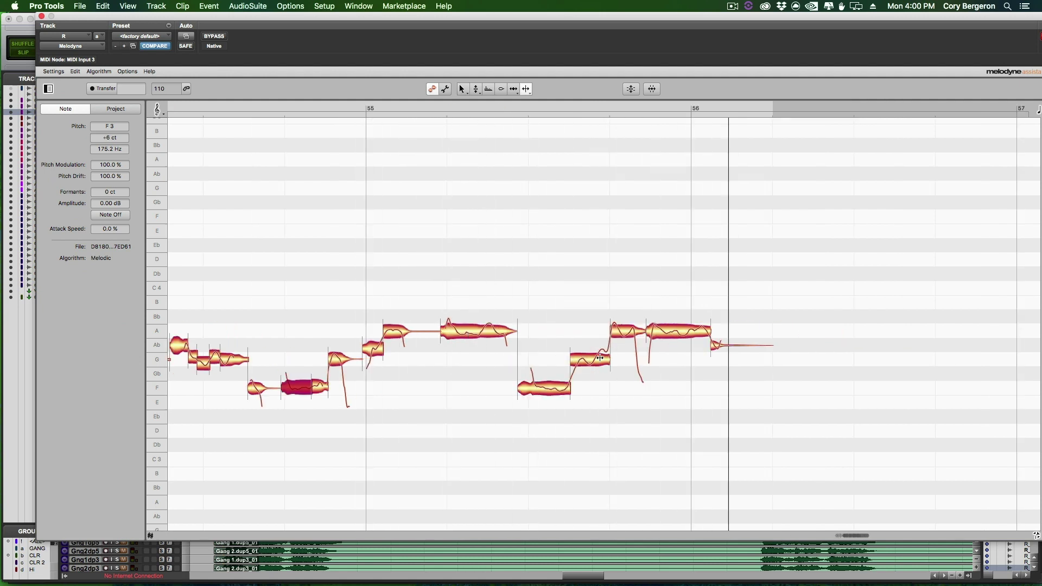
left_click(597, 358)
right_click(597, 358)
left_click(578, 350)
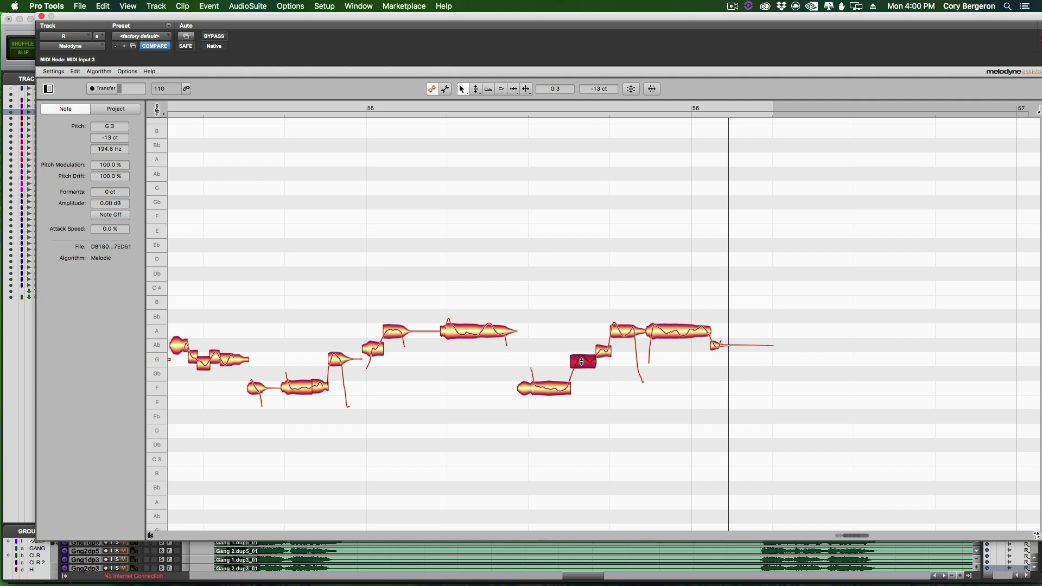
Set the second part of the split G note before bar 56 to G 3 +37 ct
left_click(612, 354)
right_click(611, 352)
left_click(622, 353)
left_click(585, 360)
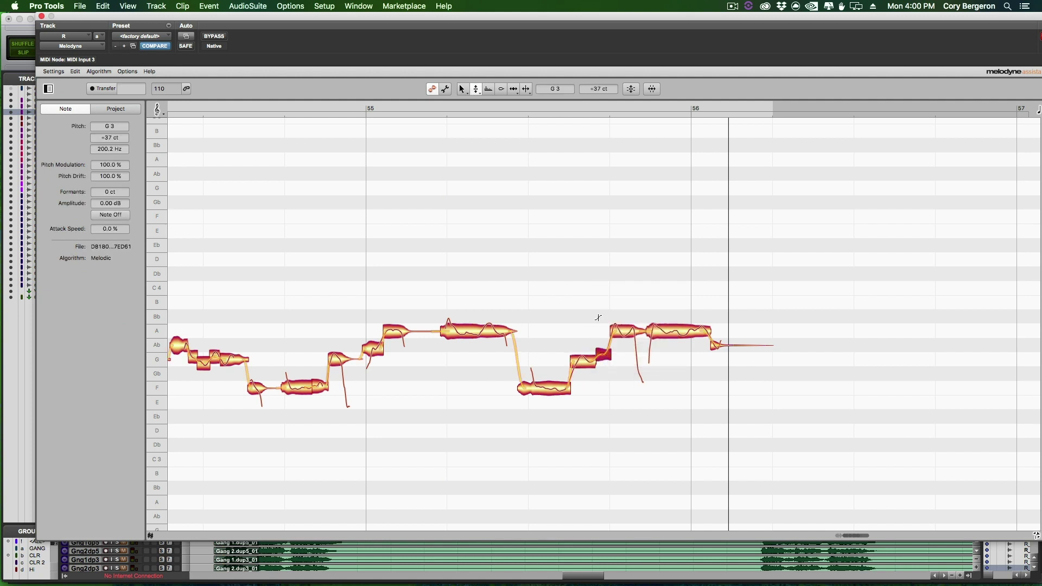
Set the long A note in bar 55 to A 3 +11 ct and raise the phrase's final tail to A 3
right_click(414, 240)
left_click(398, 237)
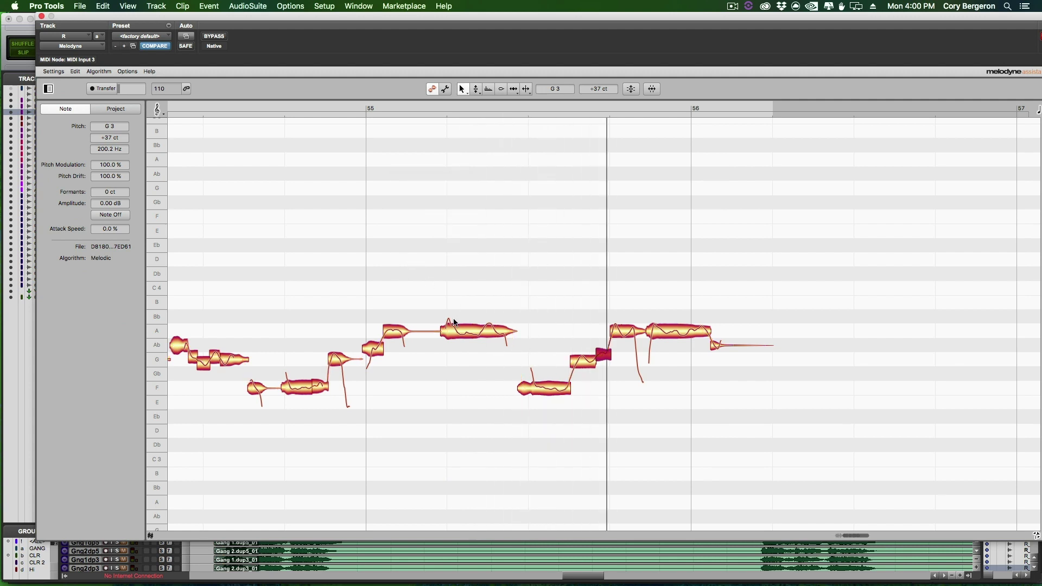
left_click(470, 335)
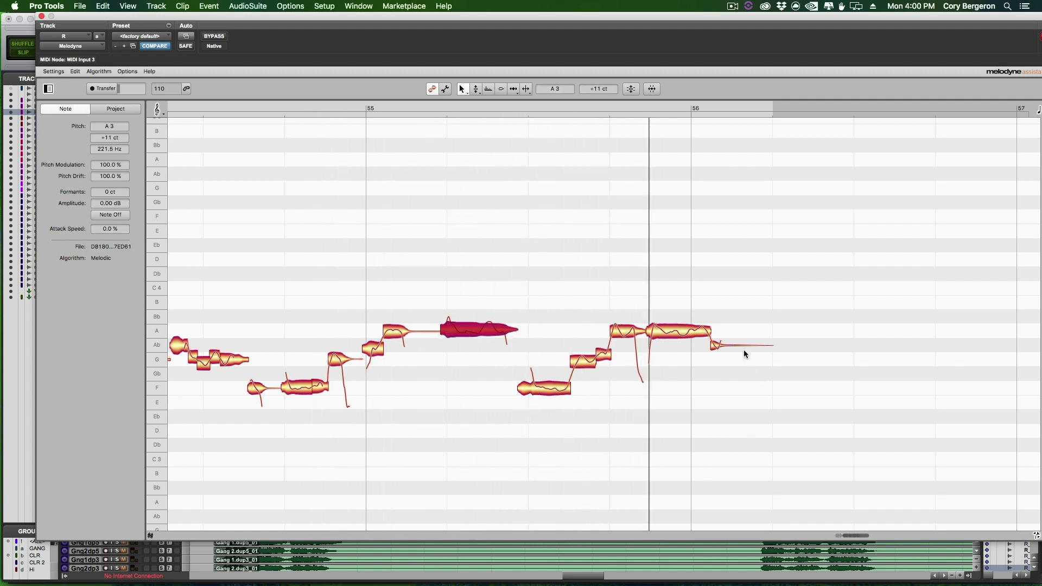
left_click_drag(740, 345, 744, 329)
right_click(565, 269)
left_click(577, 271)
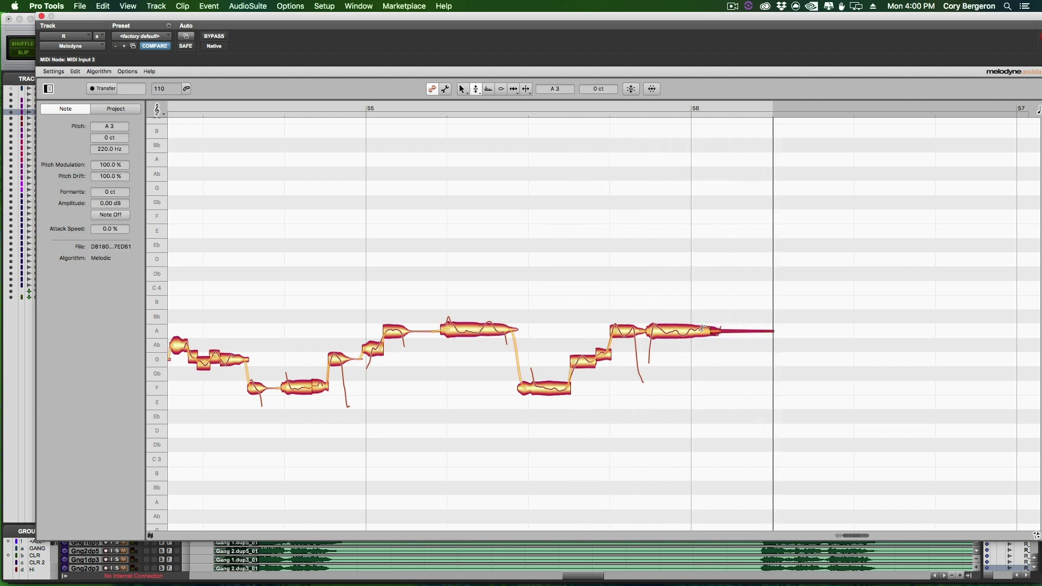
left_click(678, 330)
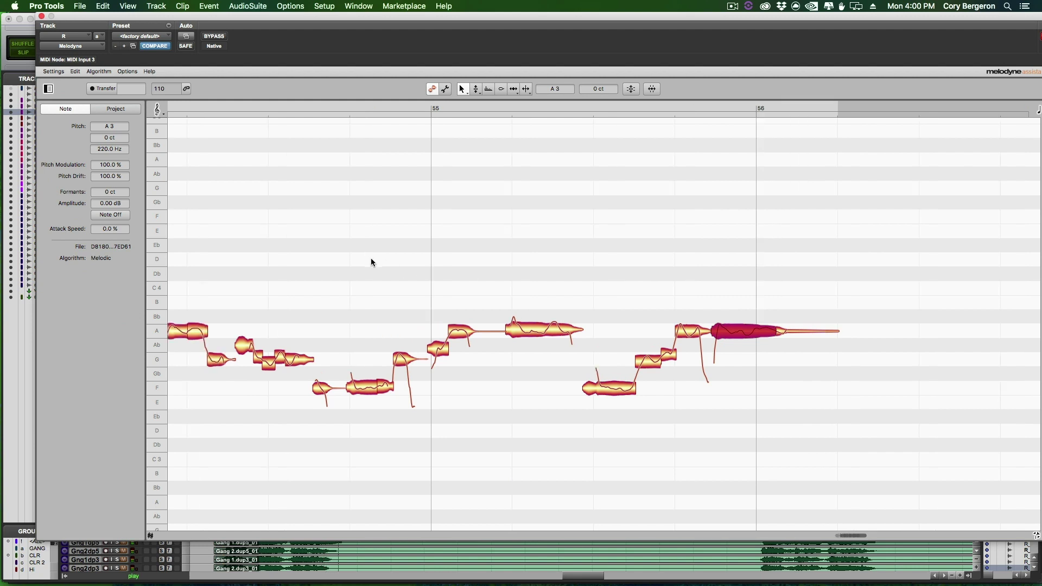
Play back the tuned R phrase and check the pitch of its first G note near bar 54
left_click(279, 234)
right_click(344, 351)
left_click(356, 354)
left_click_drag(335, 357, 328, 298)
right_click(300, 302)
left_click(305, 300)
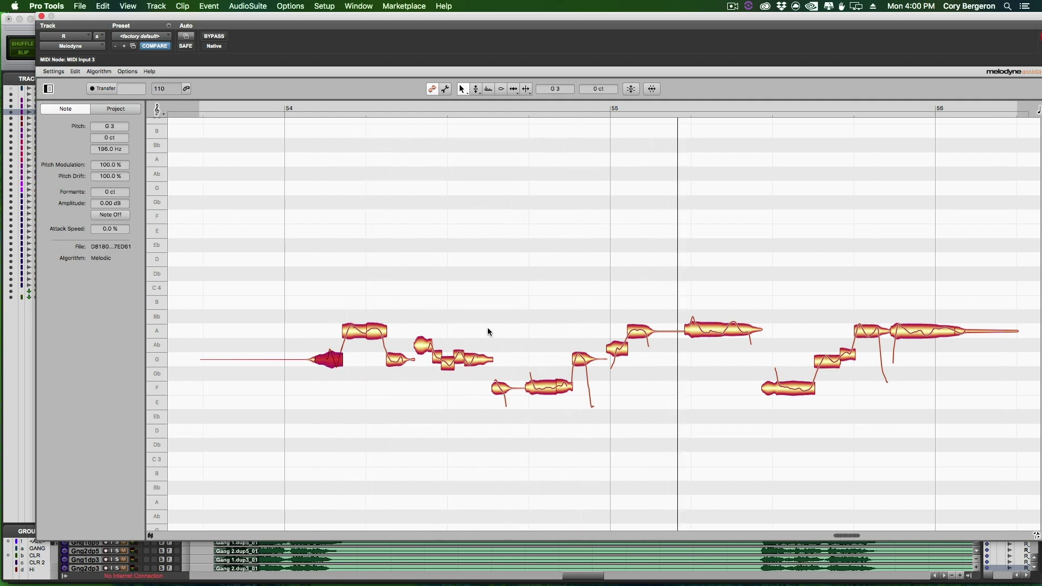
scroll(488, 329, "right", 3)
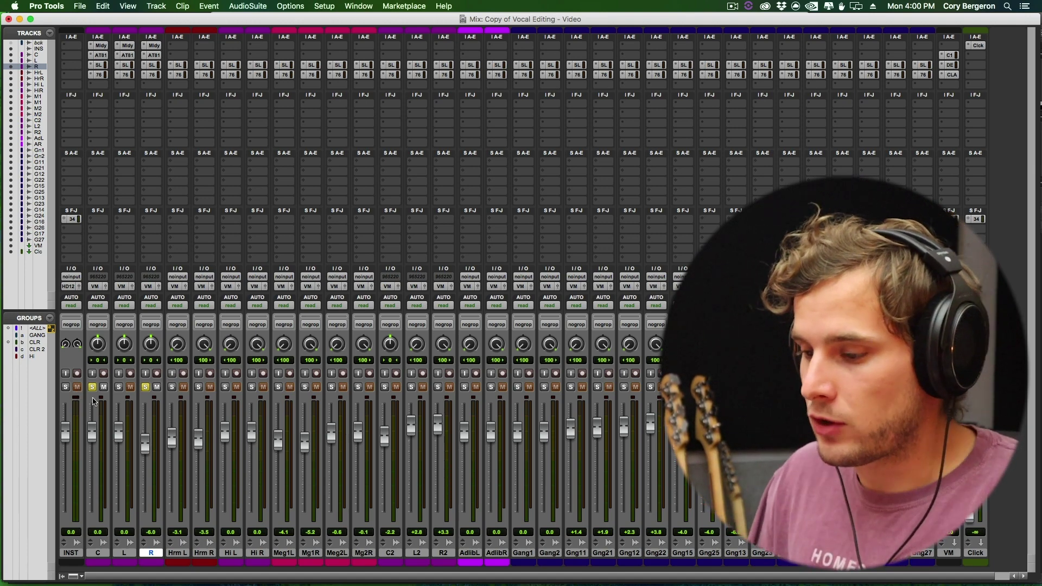
Reset track R's volume to 0.0 dB in the Mix window, select track C and return to the Edit window
left_click(145, 444, "alt")
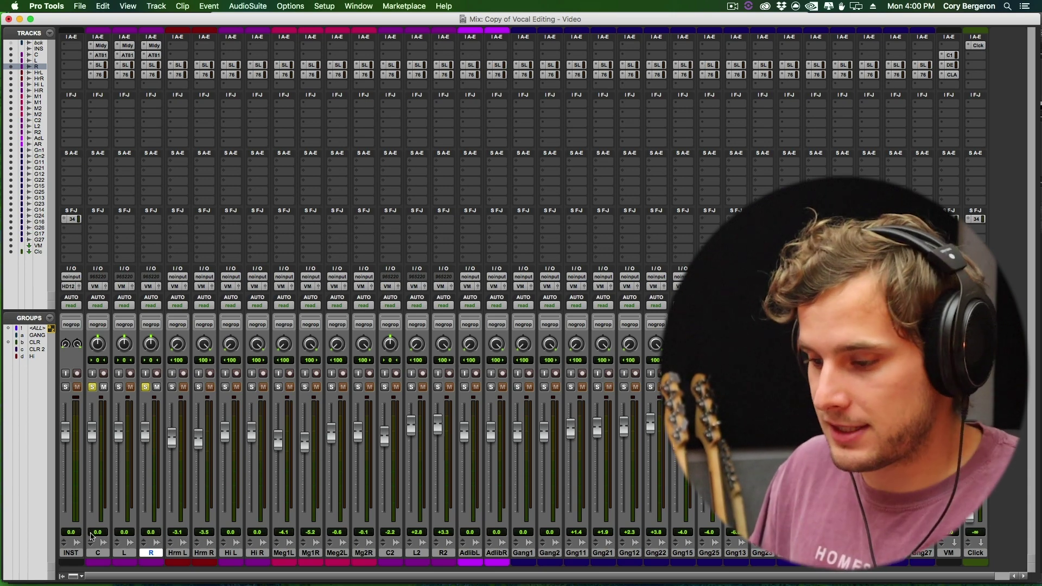
left_click(98, 553)
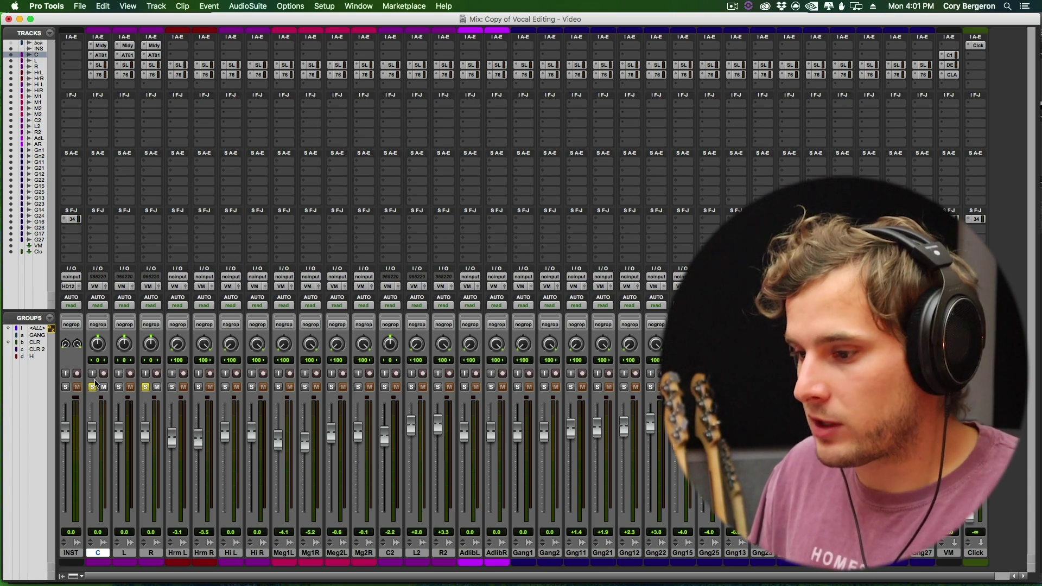
key("super+equal")
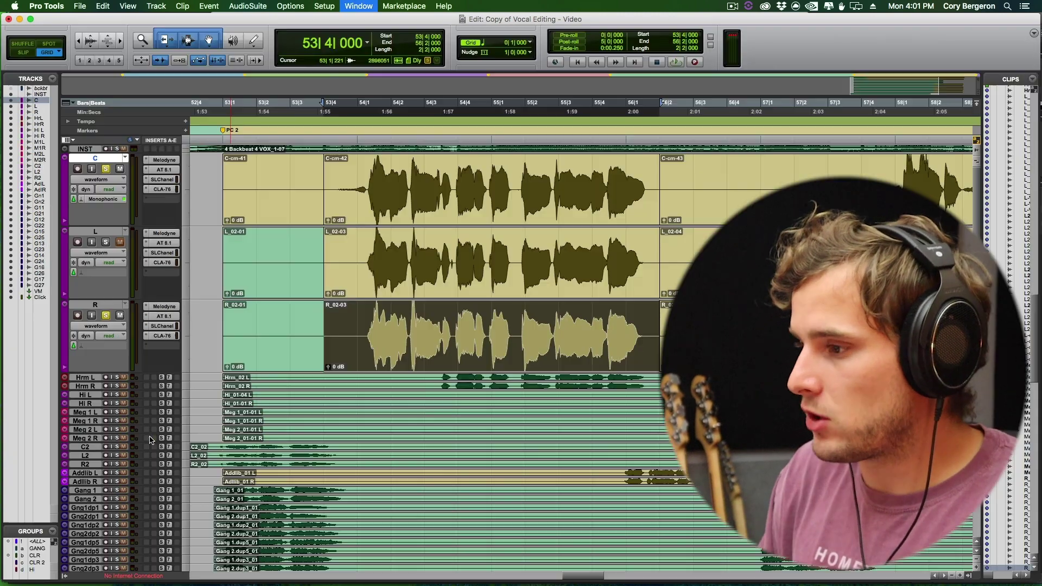
Open Melodyne on track R, raise the short note at bar 55 to Ab 3 +21 ct and return to the Edit window
left_click(164, 306)
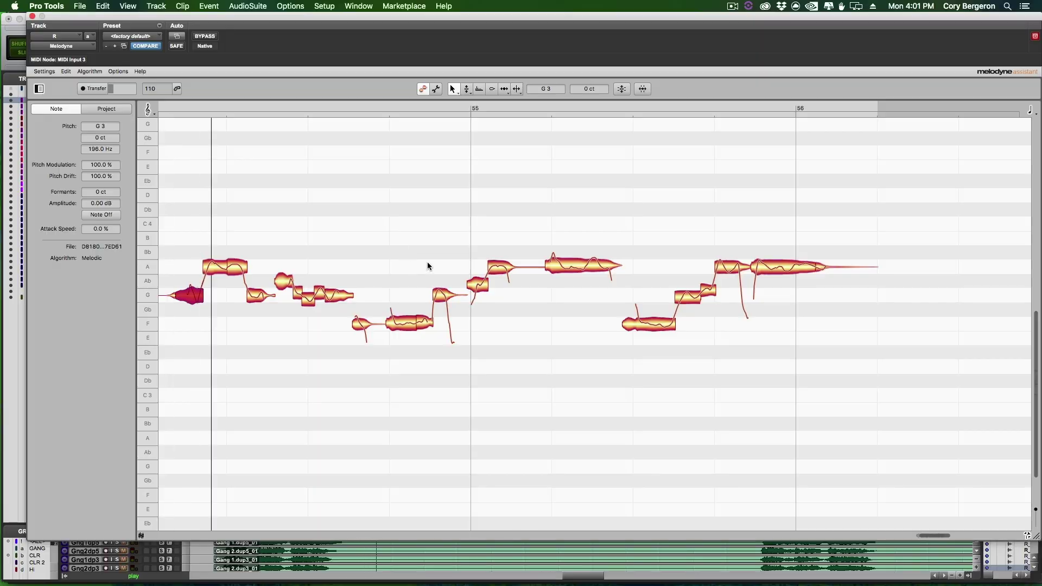
left_click_drag(477, 279, 477, 278)
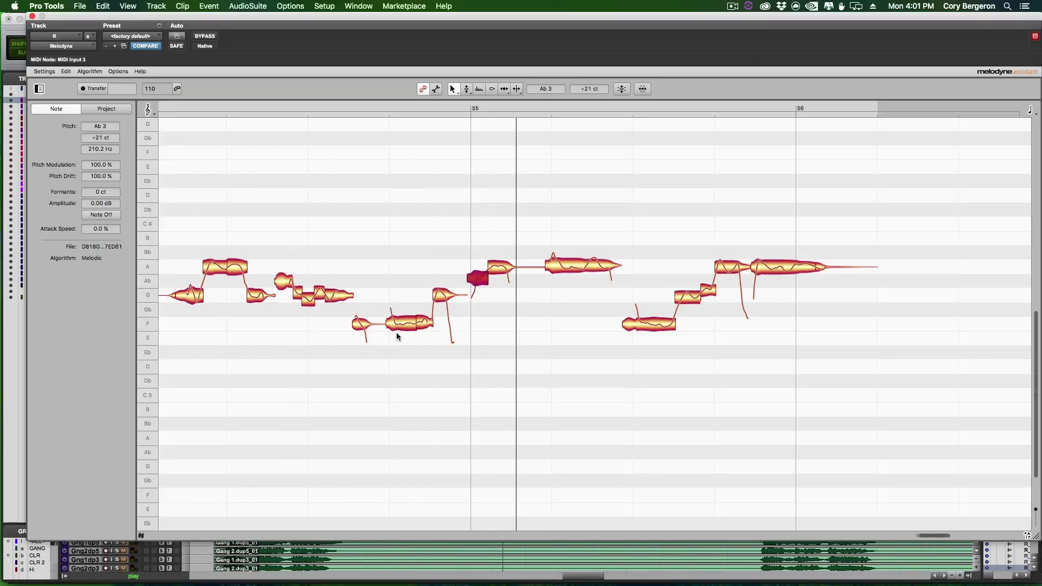
left_click(161, 112)
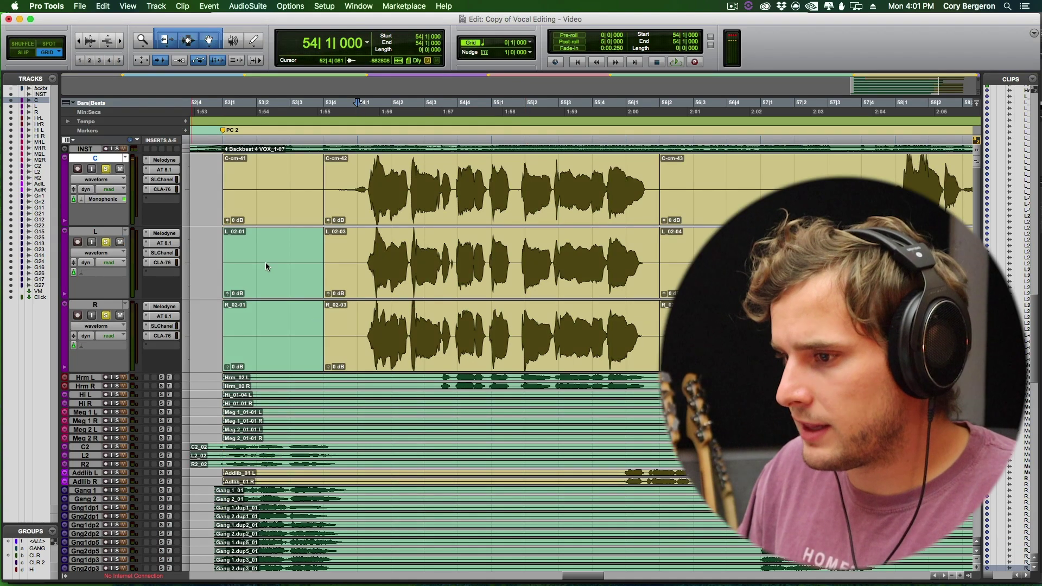
Play back the L_02-03 clip's phrase with tracks C, L and R soloed
left_click(508, 295)
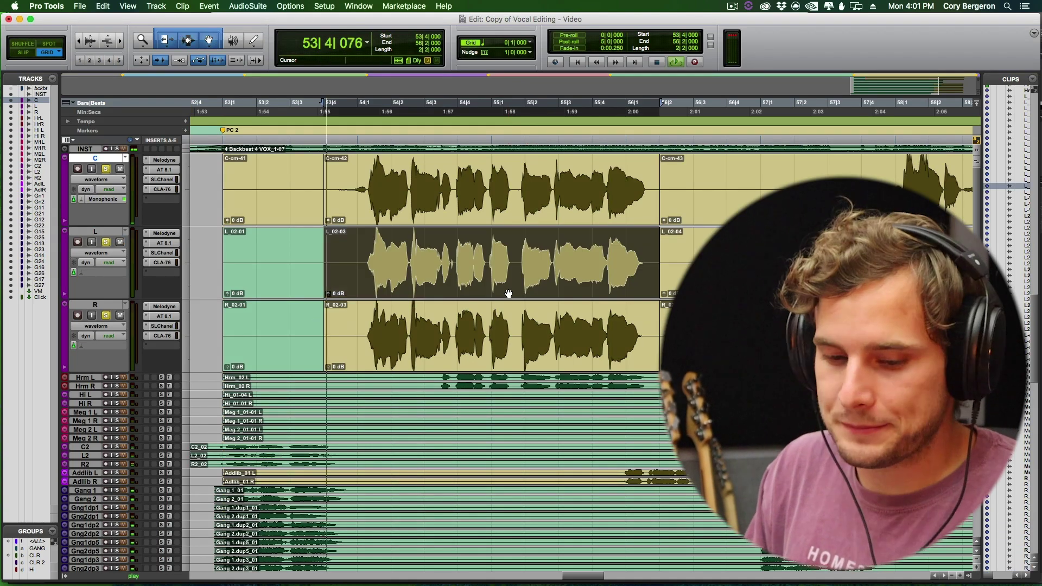
key("space")
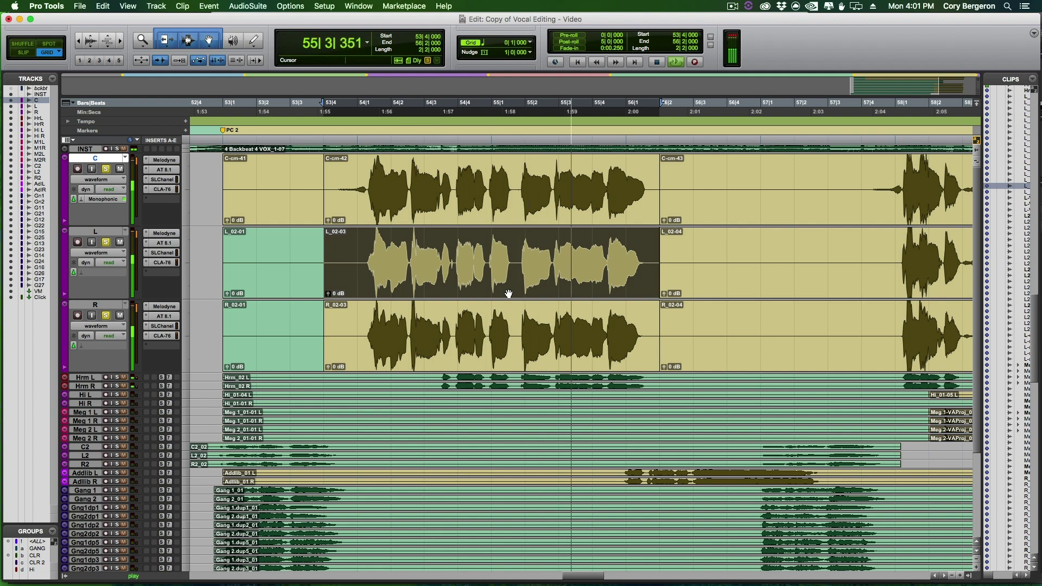
Clear all solos in the Mix window and mute every track from Hrm L through Gng27
key("super+equal")
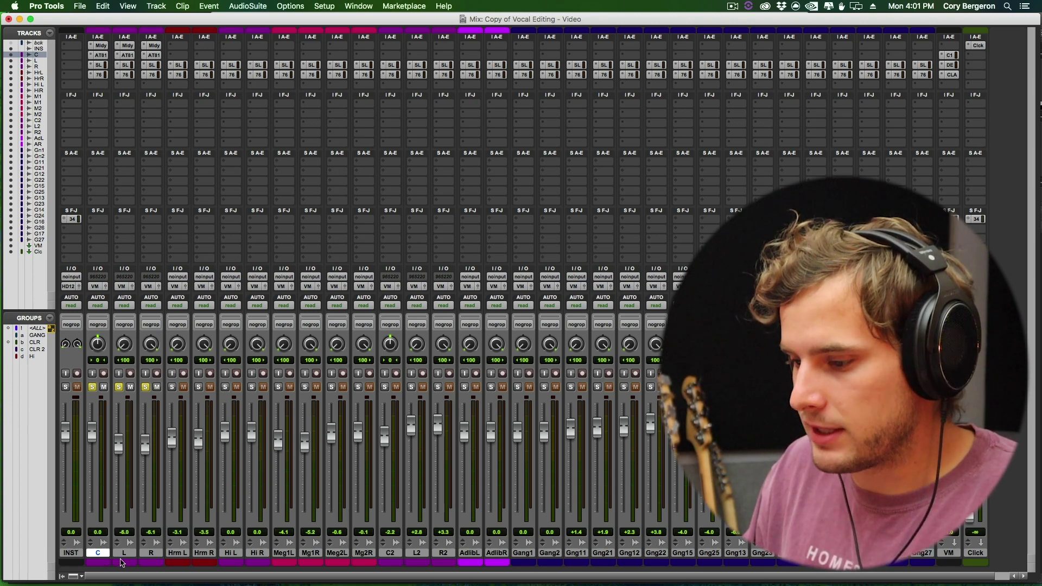
left_click(92, 387, "alt")
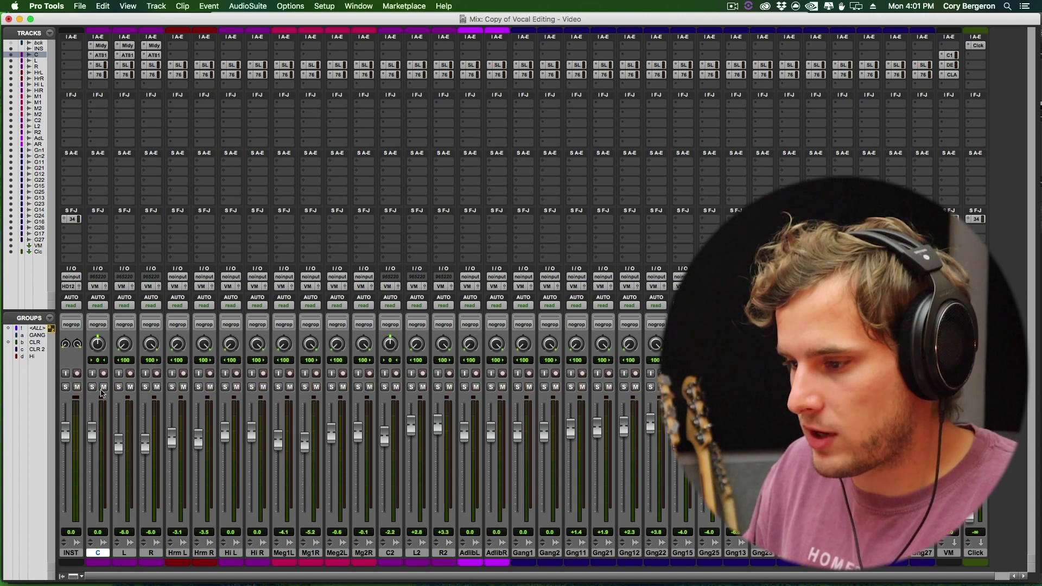
left_click(177, 552)
left_click(925, 552, "shift")
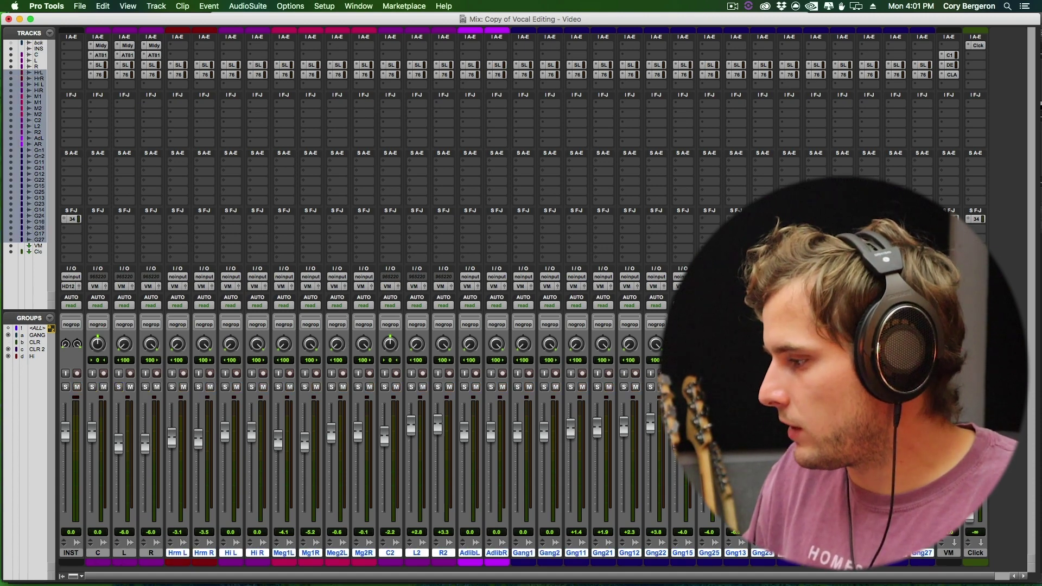
left_click(290, 387, "alt+shift")
Play back the C, L and R vocals with the instrumental from 52|2|000 in the Edit window
key("super+=")
key("r")
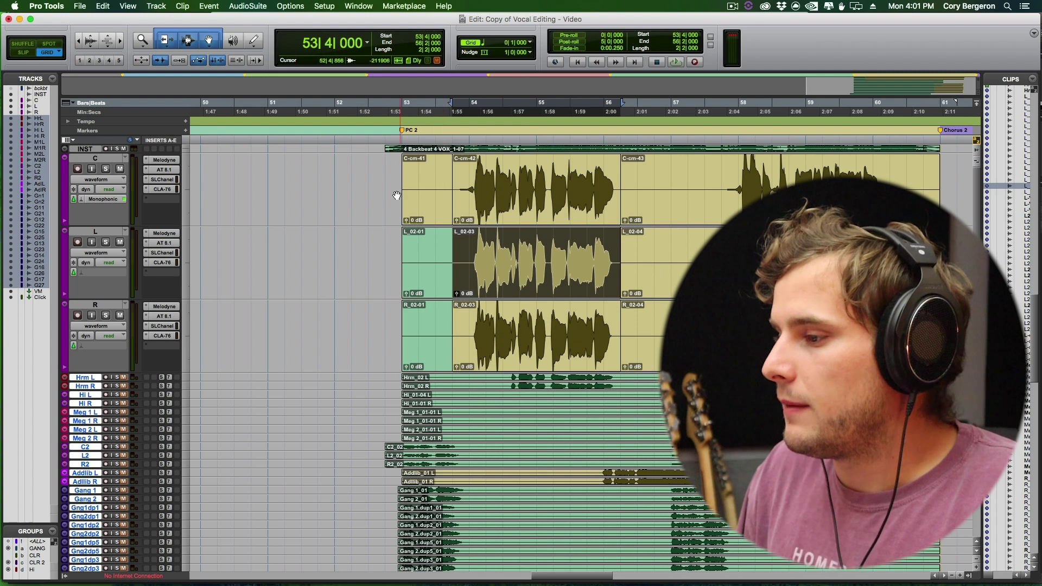
left_click(397, 195)
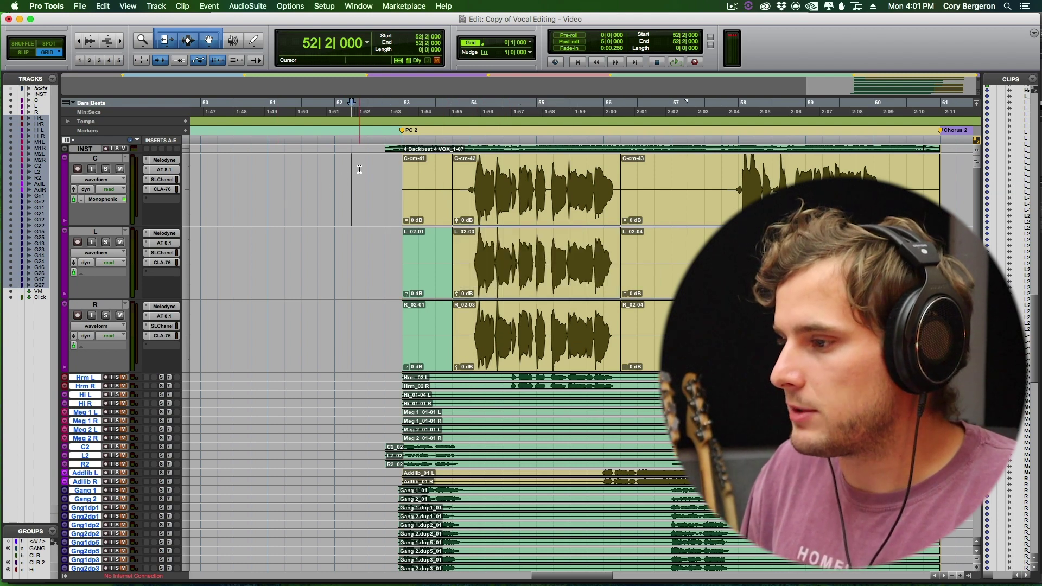
key("space")
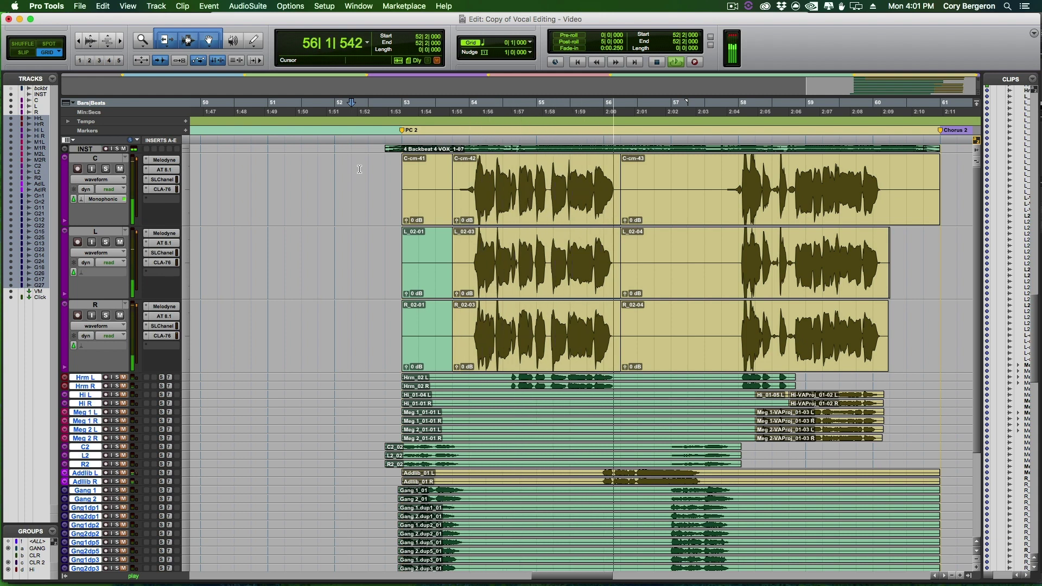
key("space")
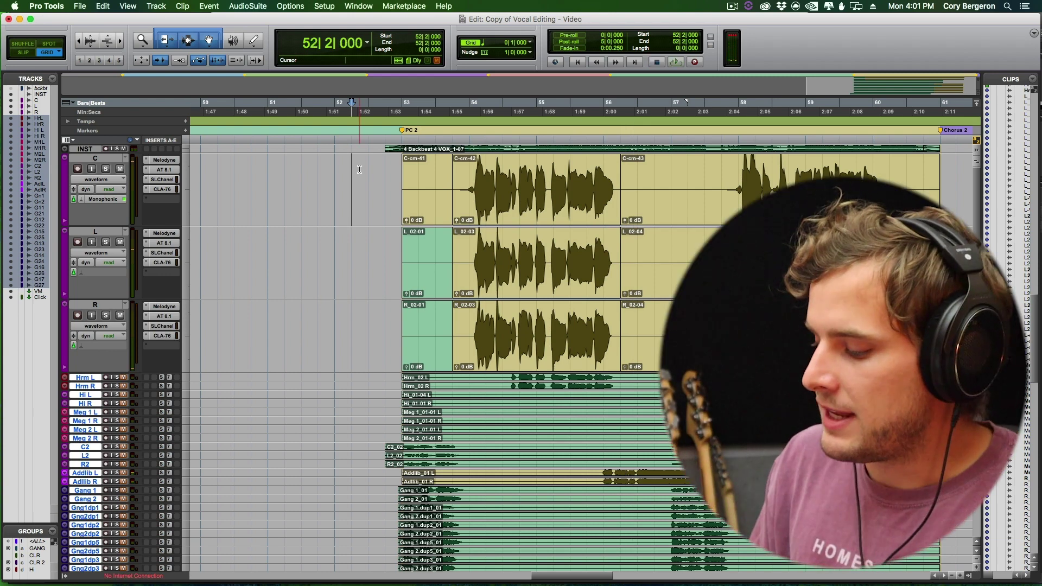
Lower tracks L and R to about -10.0 dB in the Mix window and return to the Edit window
key("super+equal")
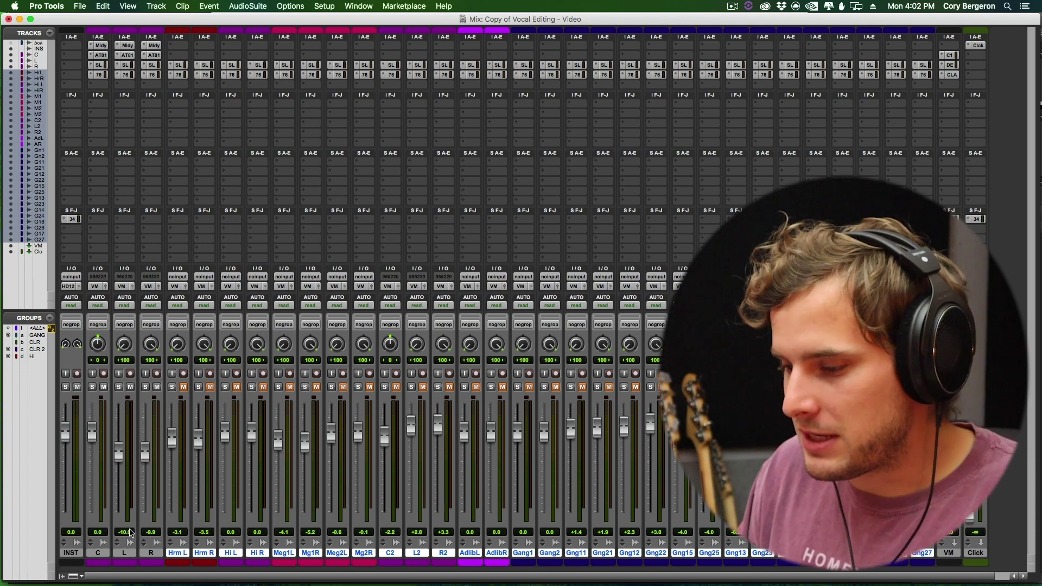
key("super+equal")
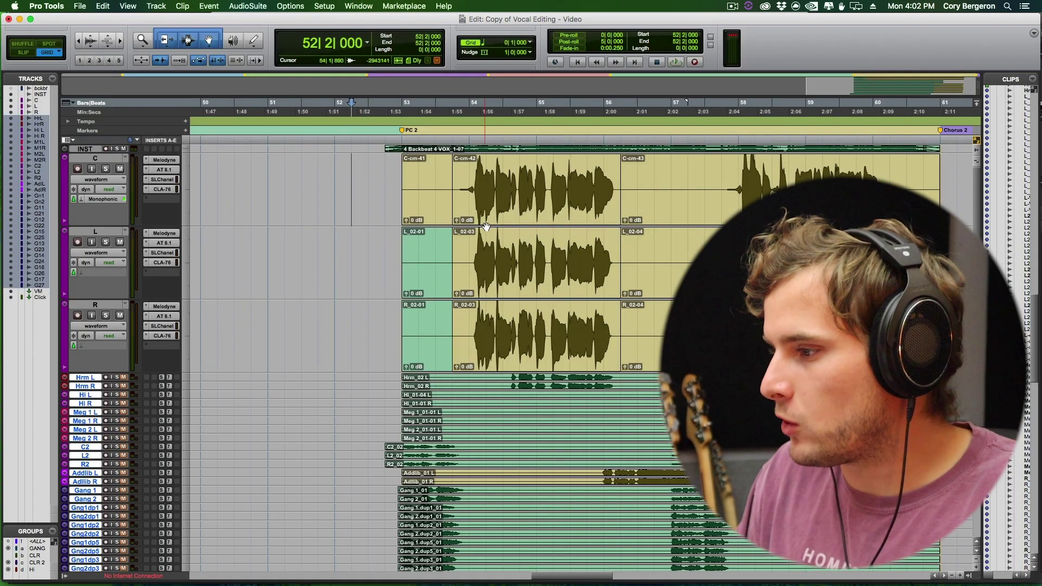
Locate the C-cm-42 phrase in the timeline and play the rebalanced vocals from 53|1|000
left_click(499, 210)
key("t")
scroll(501, 256, "right", 4)
scroll(500, 255, "right", 2)
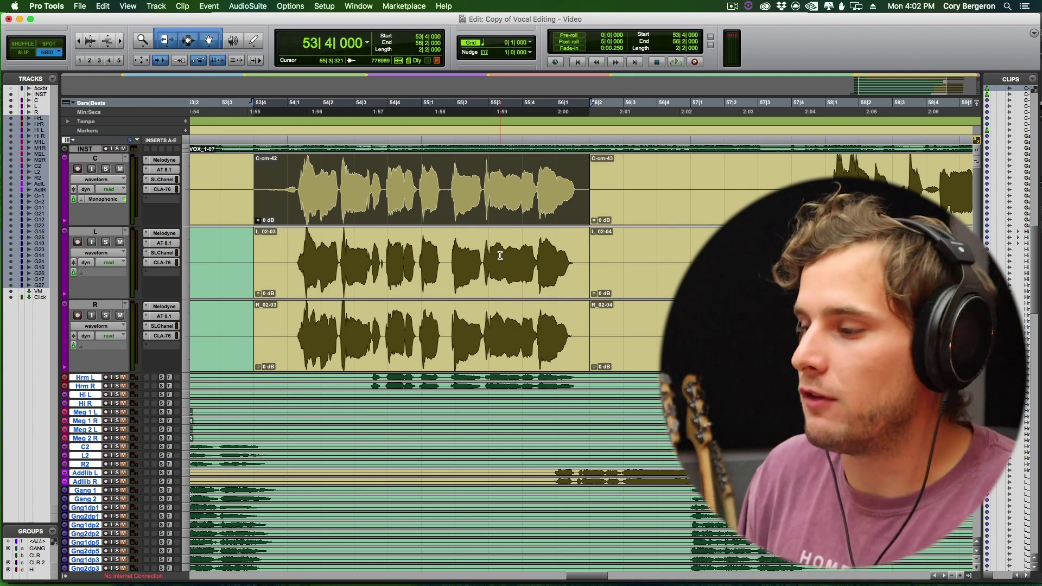
key("r")
left_click(395, 182)
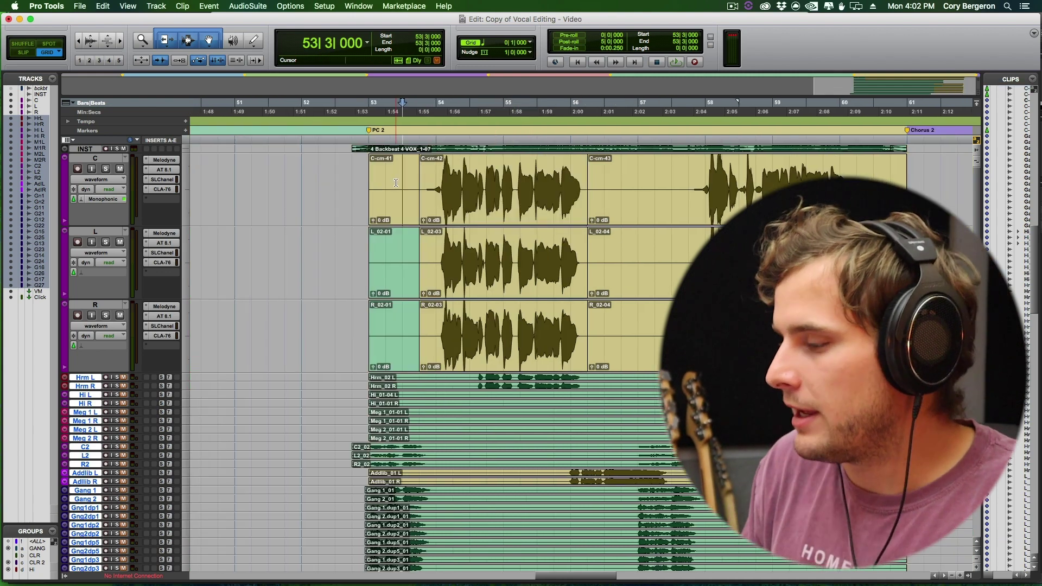
key("super+equal")
key("super+equal")
key("t")
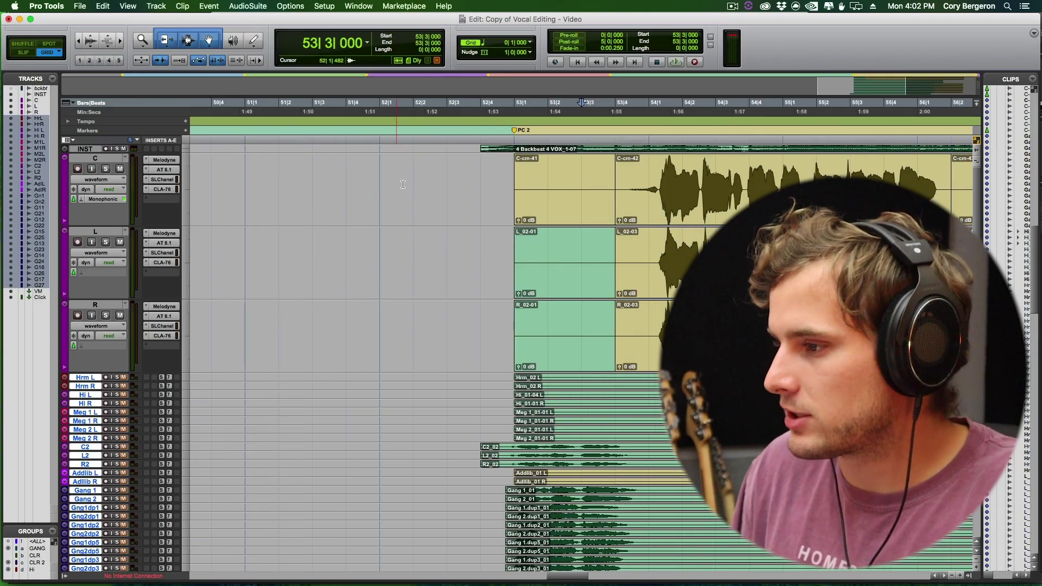
left_click(521, 176)
key("space")
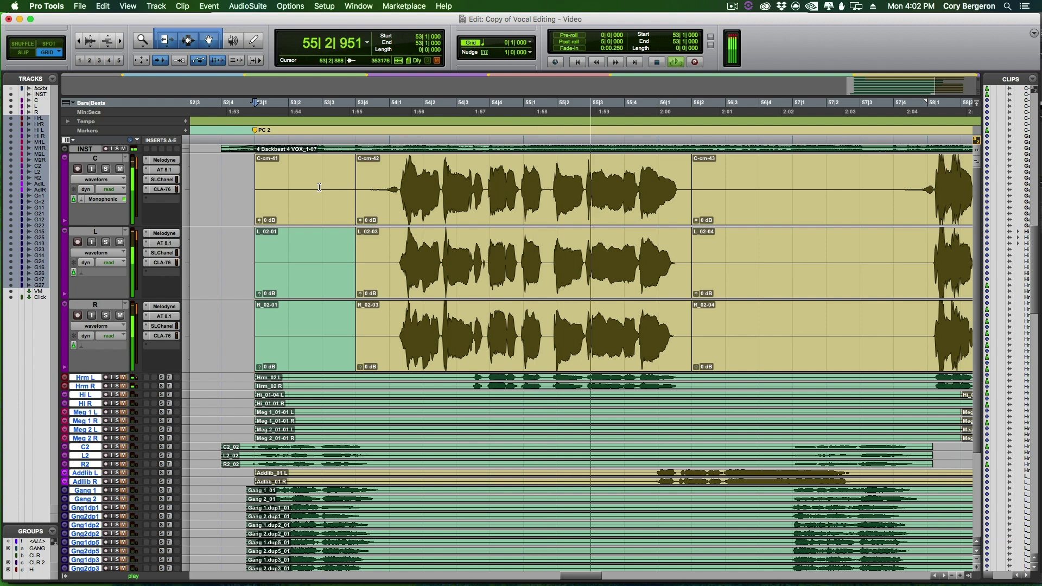
Review the Auto-Tune 8.1 settings on track L, close the plug-in and select the L_02-03 clip in the Edit window
key("super+equal")
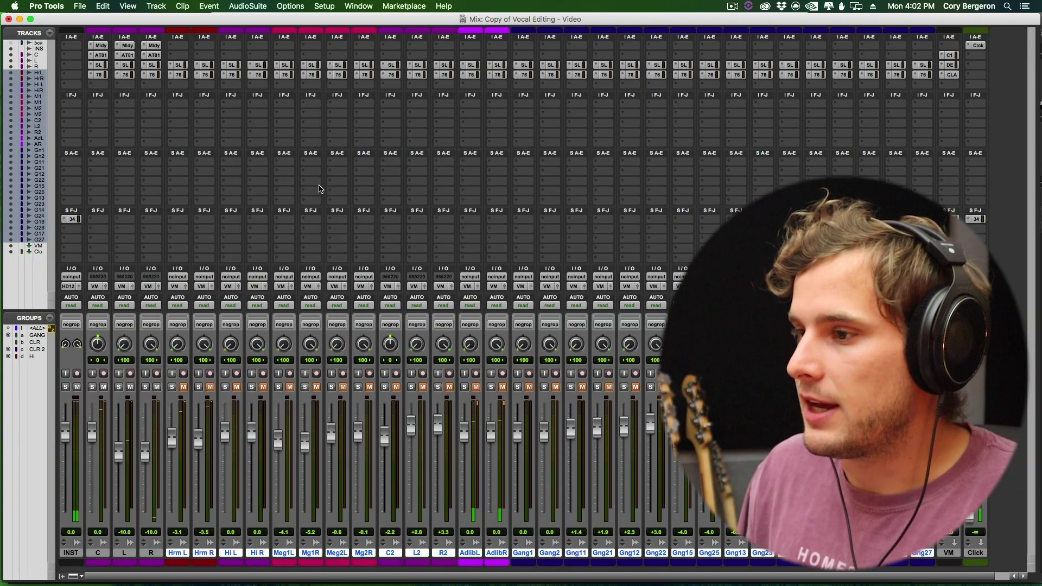
left_click(125, 55)
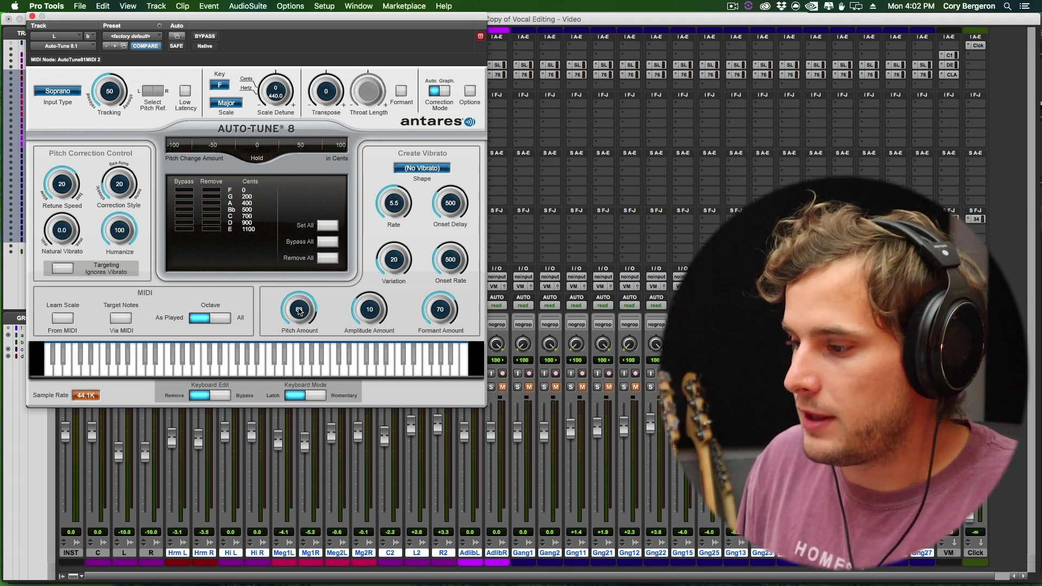
left_click(33, 16)
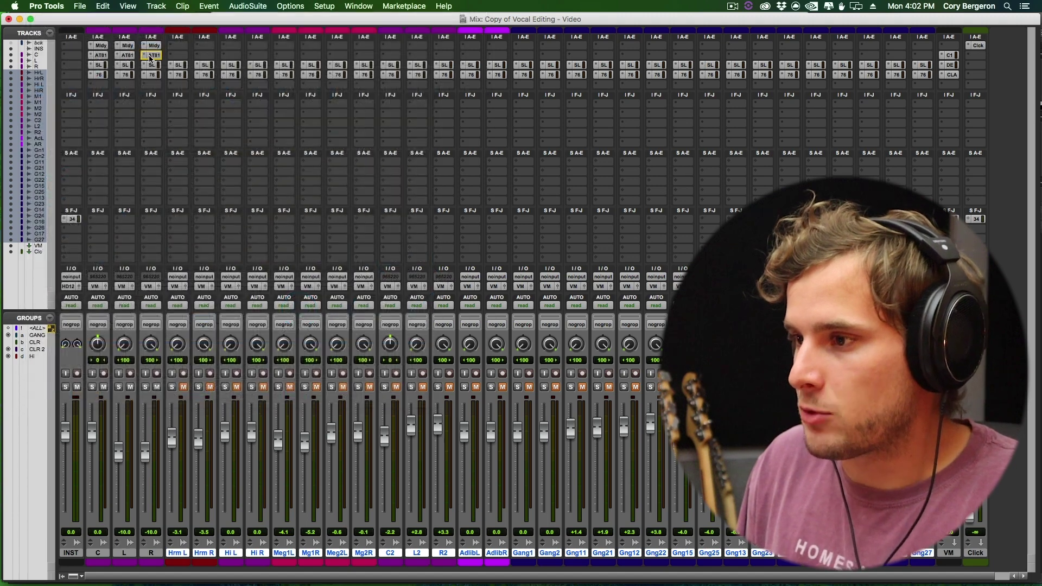
key("super+equal")
left_click(388, 280)
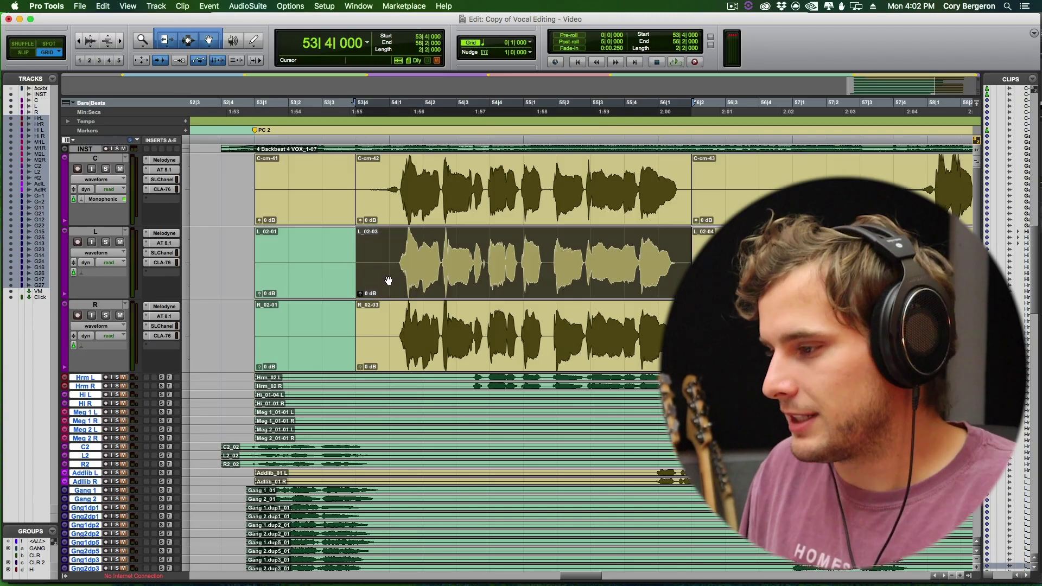
Commit tracks C, L and R up to their Auto-Tune 8.1 insert, offline, with new tracks inserted after the last selected track
key("space")
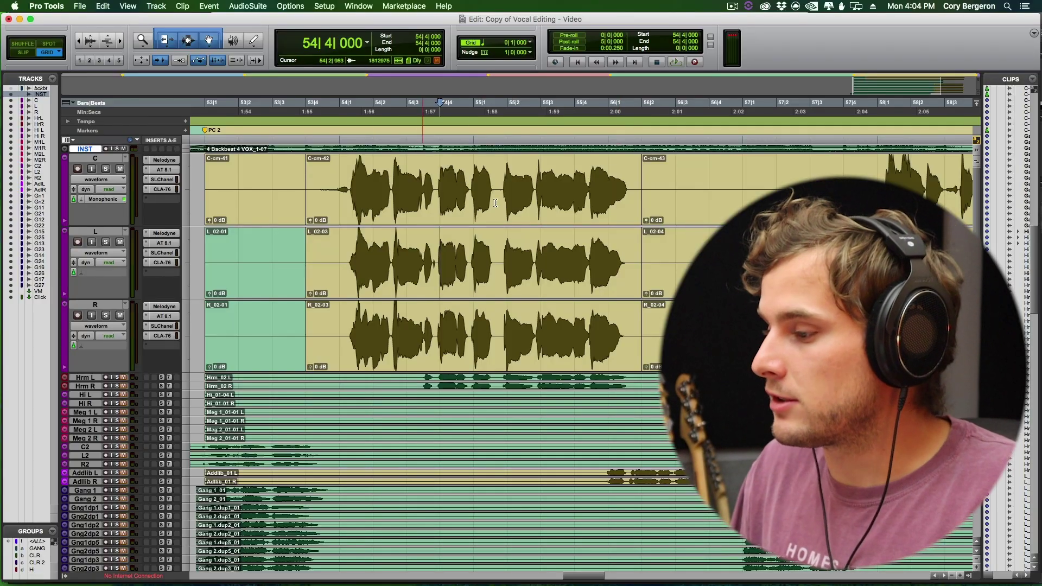
left_click(96, 159)
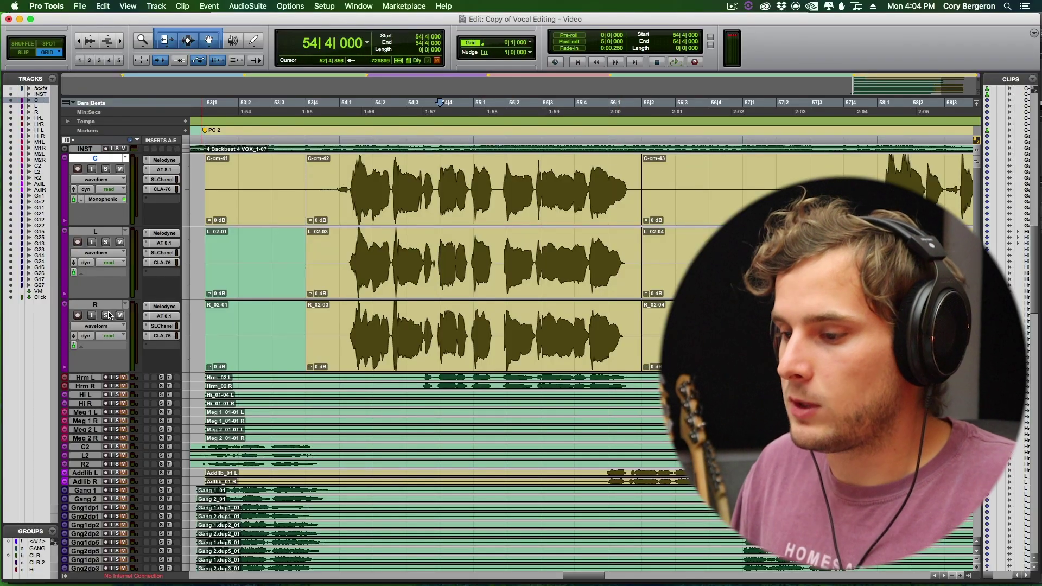
left_click(107, 306, "shift")
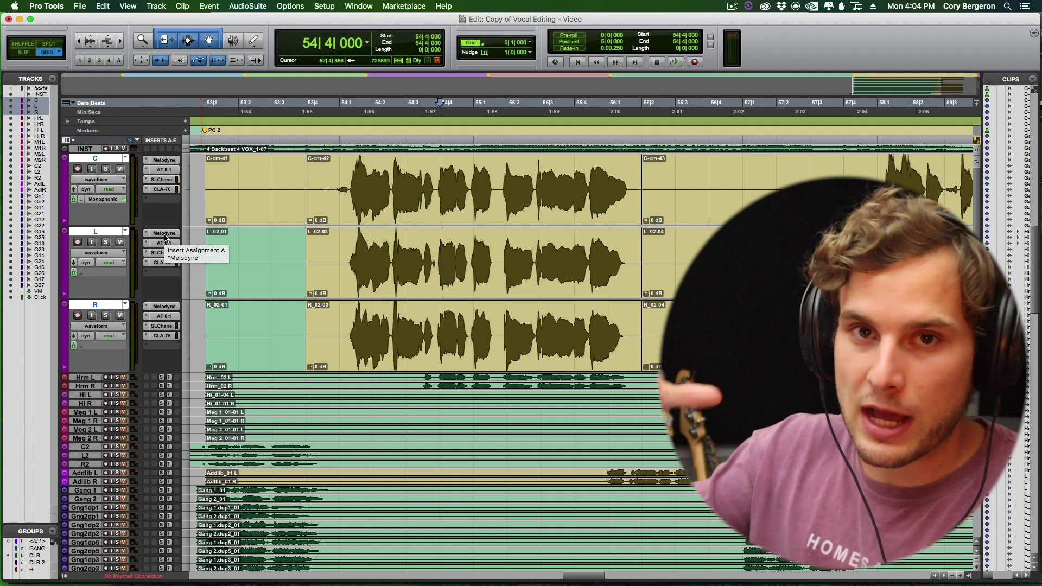
right_click(165, 173)
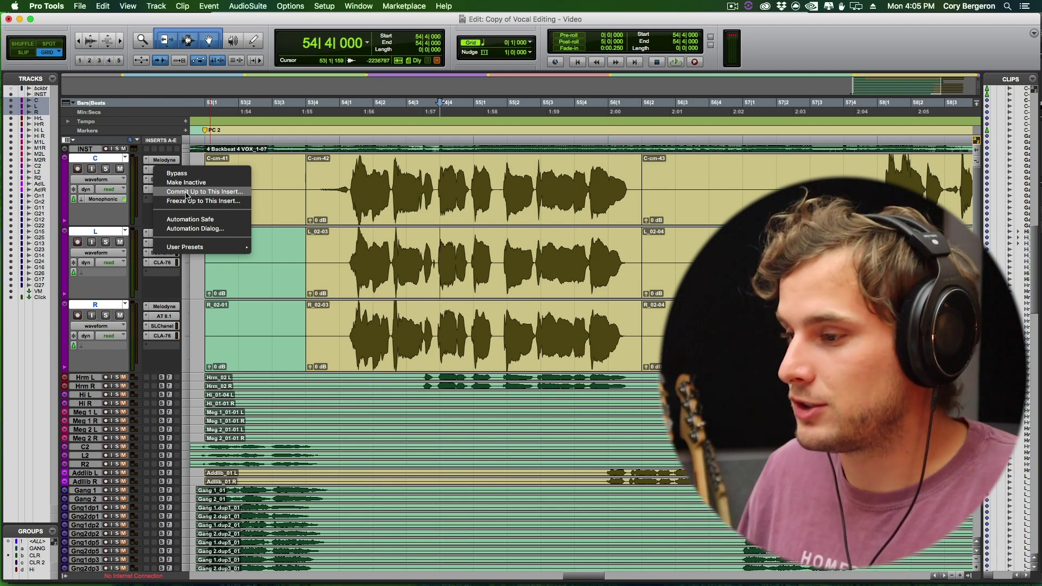
left_click(186, 192)
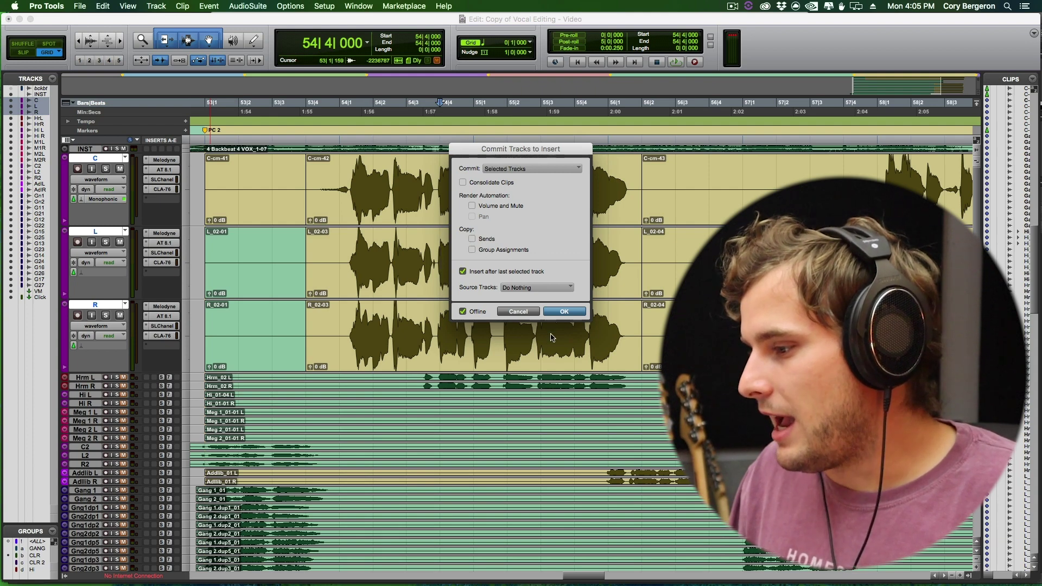
left_click(564, 312)
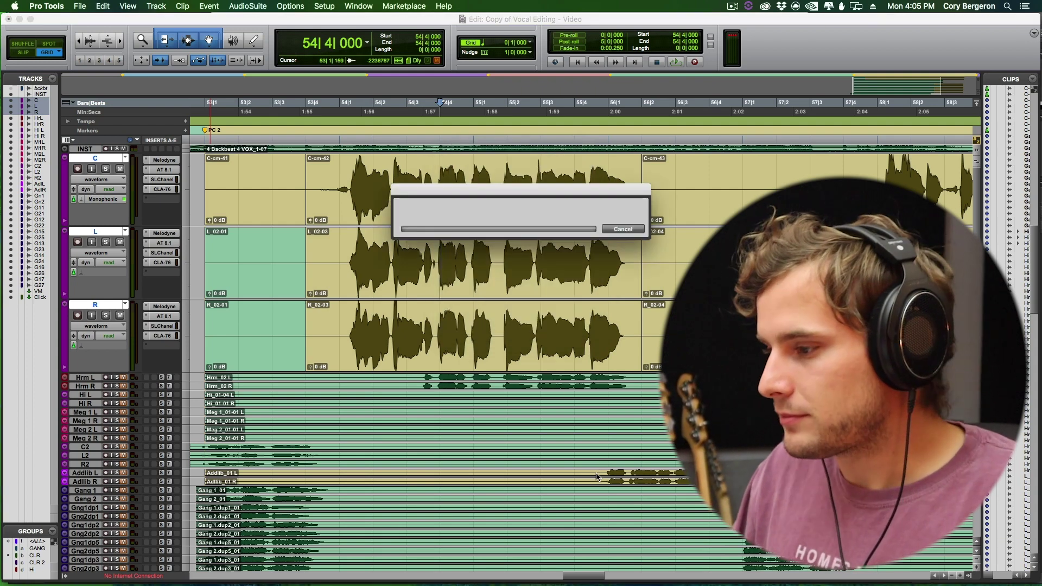
Select the phrase from 53|4|000 to 56|2|000 on C.cm, L.cm and R.cm and move it onto tracks C, L and R
key("super+alt+]")
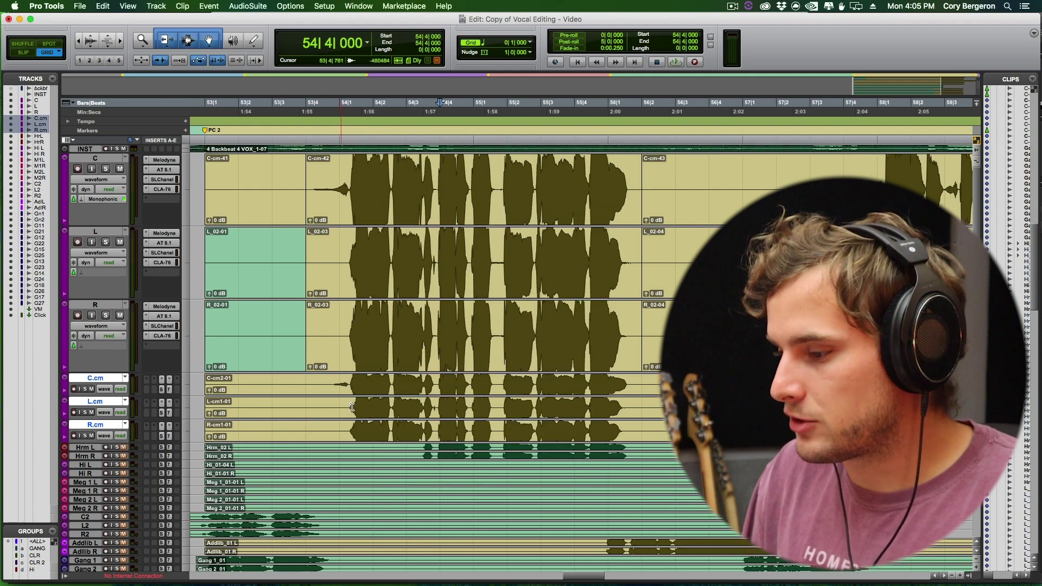
key("super+alt+[")
key("super+alt+[")
left_click_drag(309, 380, 632, 437)
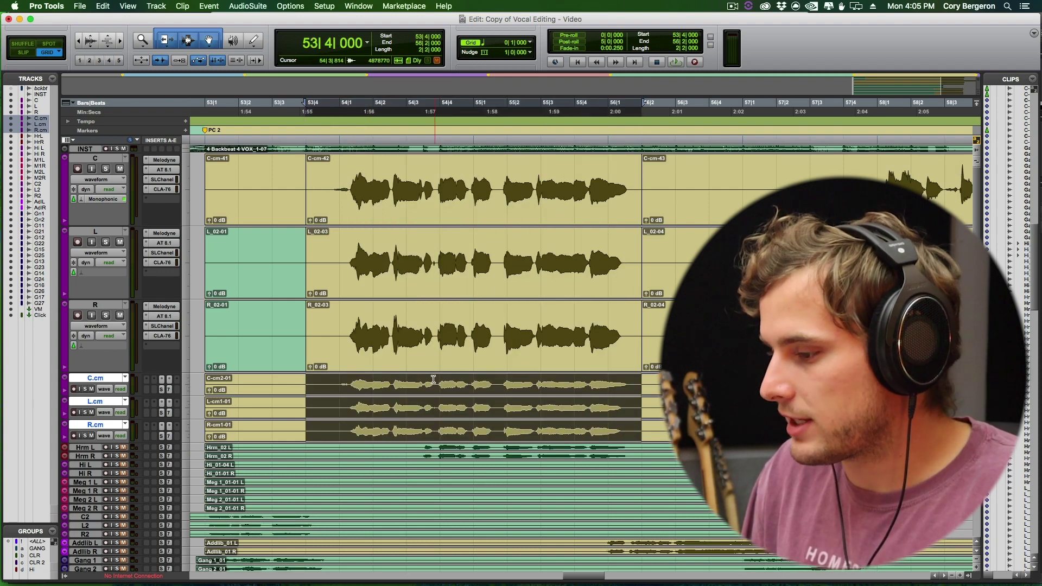
left_click_drag(436, 386, 395, 215)
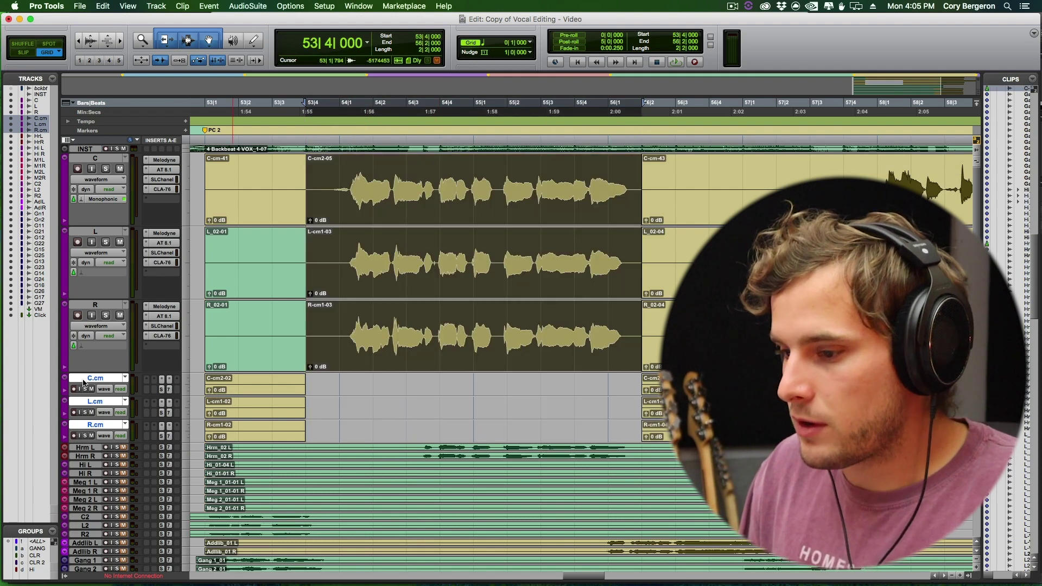
Delete the C.cm, L.cm and R.cm tracks along with their remaining clips
right_click(92, 376)
left_click(128, 494)
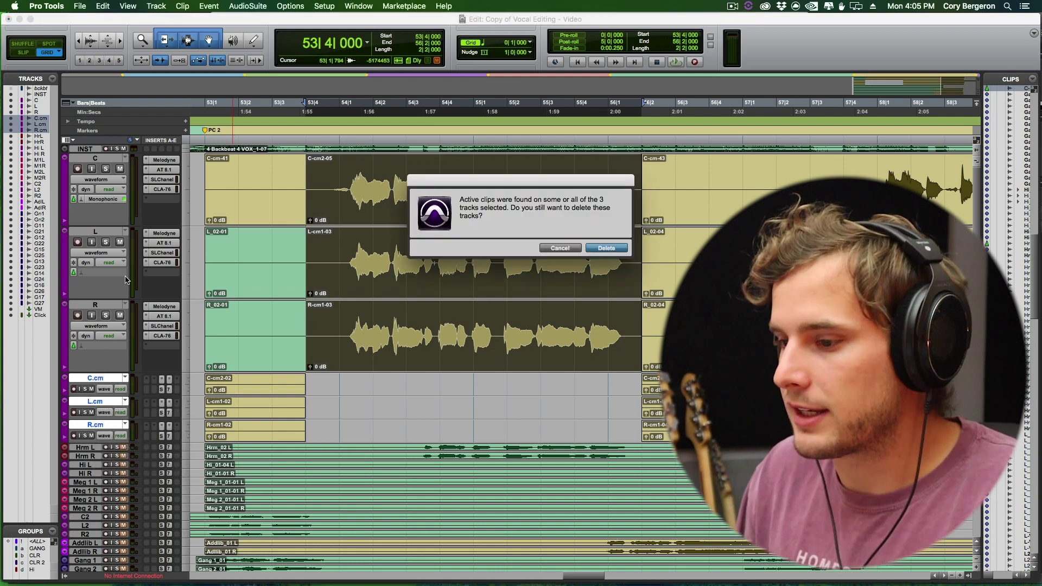
key("Return")
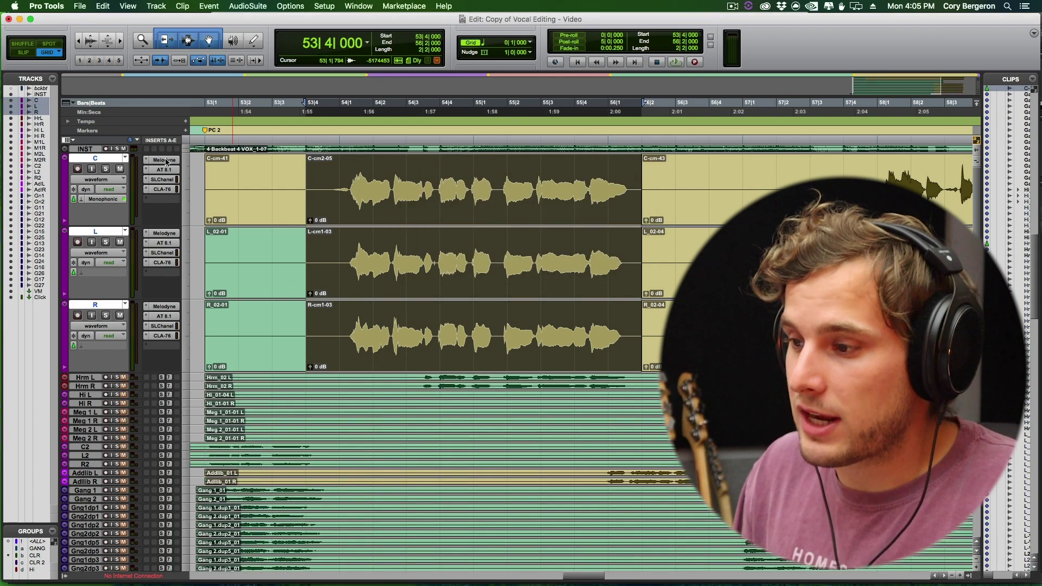
Make the Melodyne and Auto-Tune 8.1 inserts inactive on tracks C, L and R
right_click(164, 161)
left_click(176, 177)
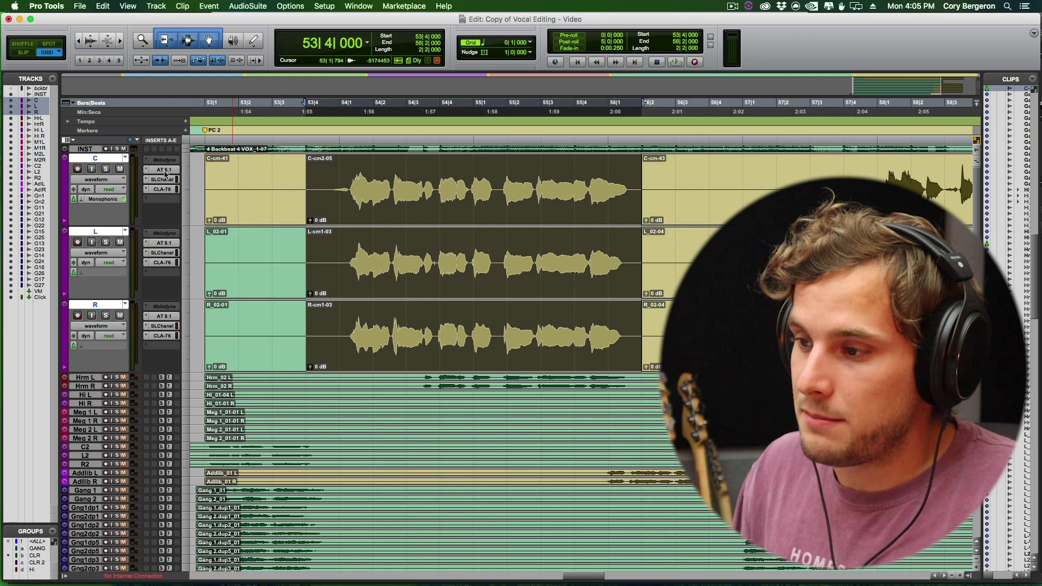
right_click(166, 170)
left_click(171, 183)
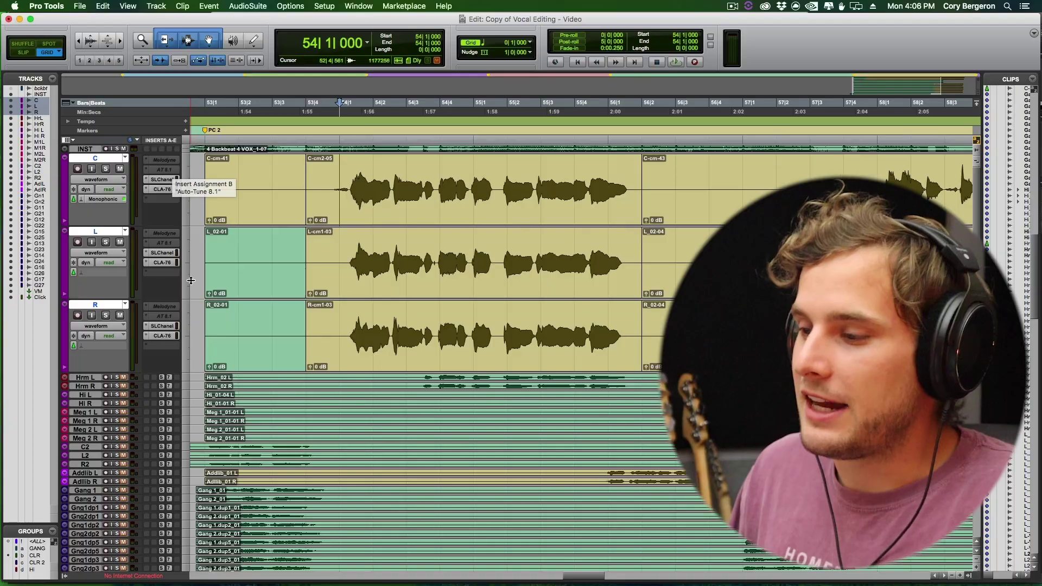
Reactivate the Melodyne and Auto-Tune 8.1 inserts on track C and make them inactive again
right_click(162, 158)
left_click(163, 156)
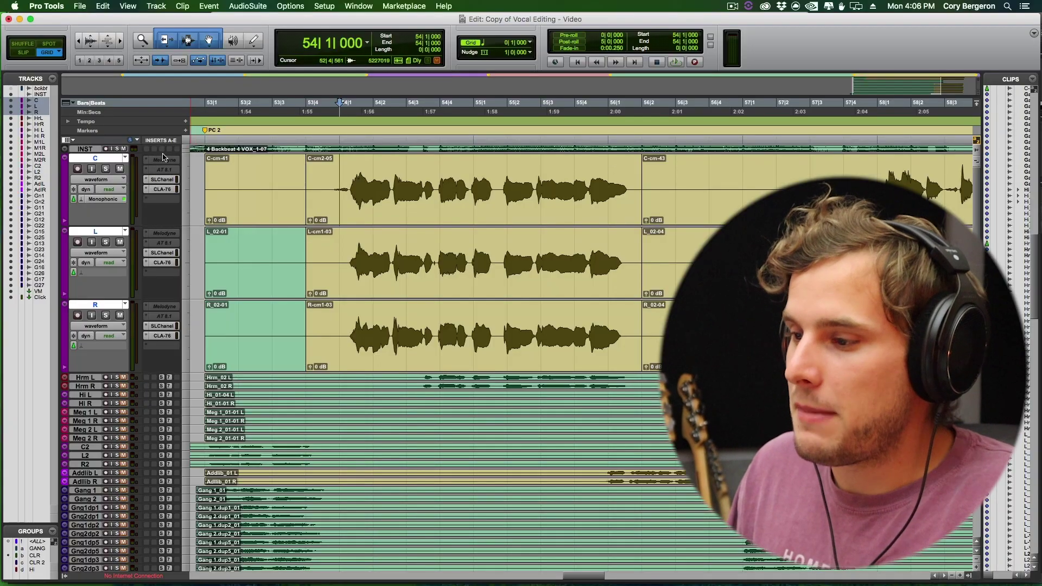
right_click(166, 158)
left_click(174, 187)
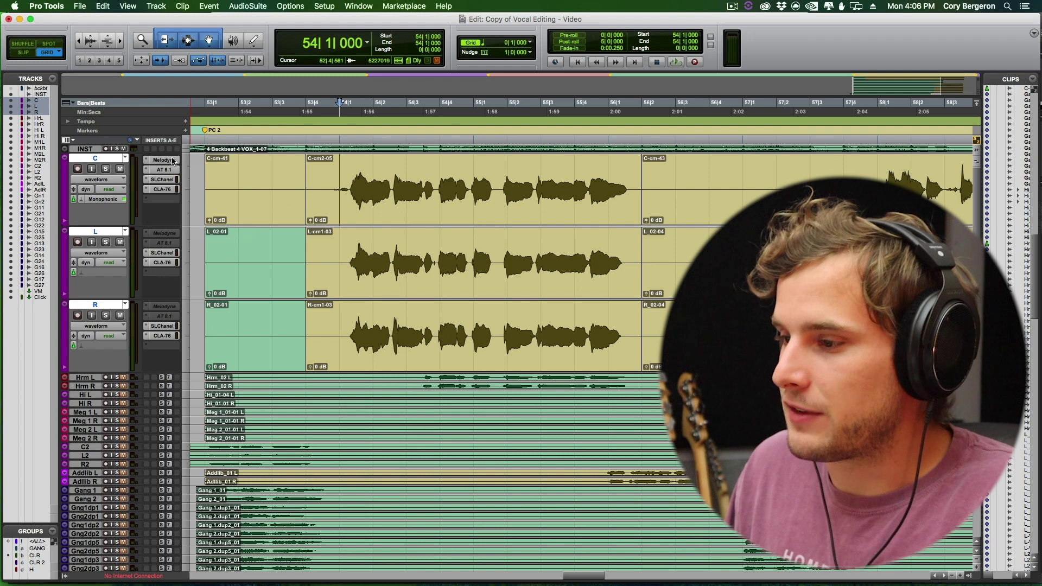
left_click(173, 161)
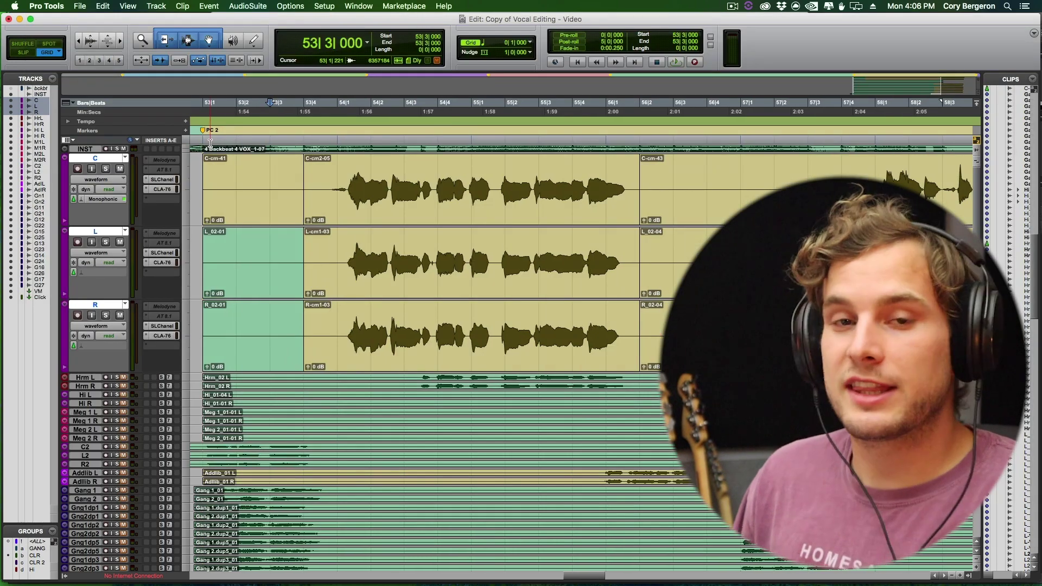
Play the committed vocals from 53|4|000 and review the vocal levels in the Mix window before returning to the Edit window
left_click(296, 139)
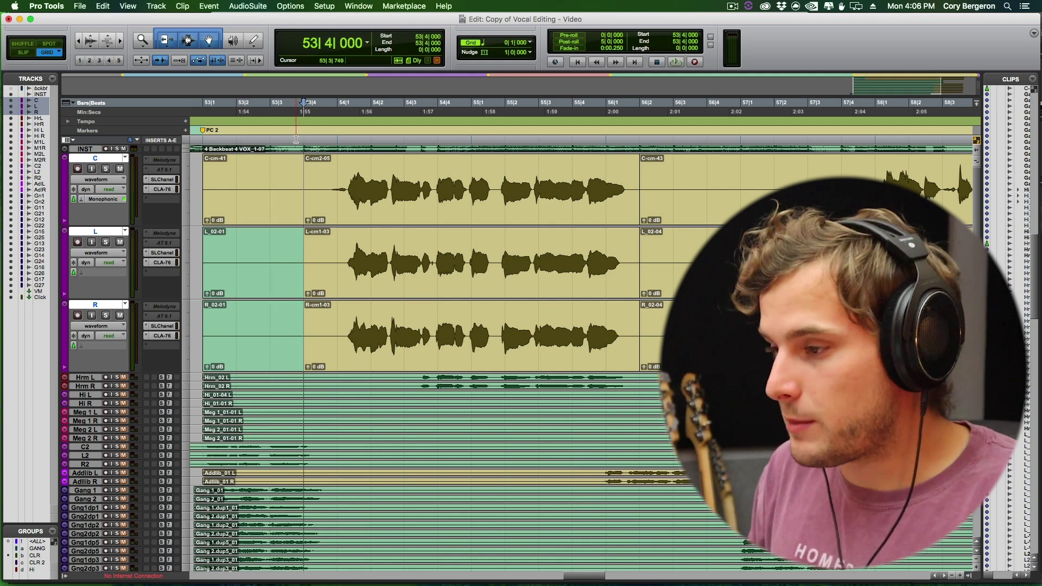
key("space")
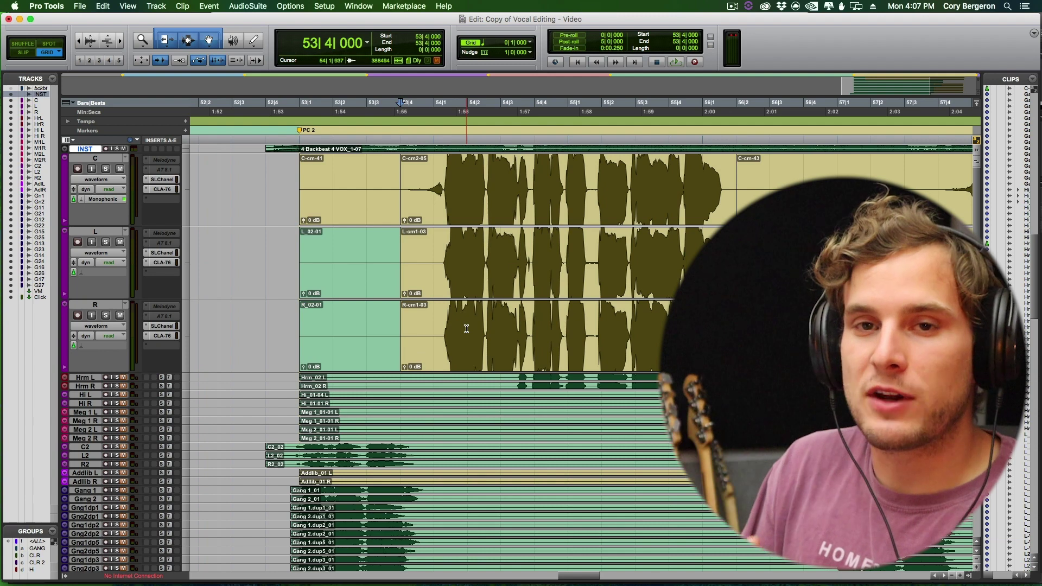
key("super+equal")
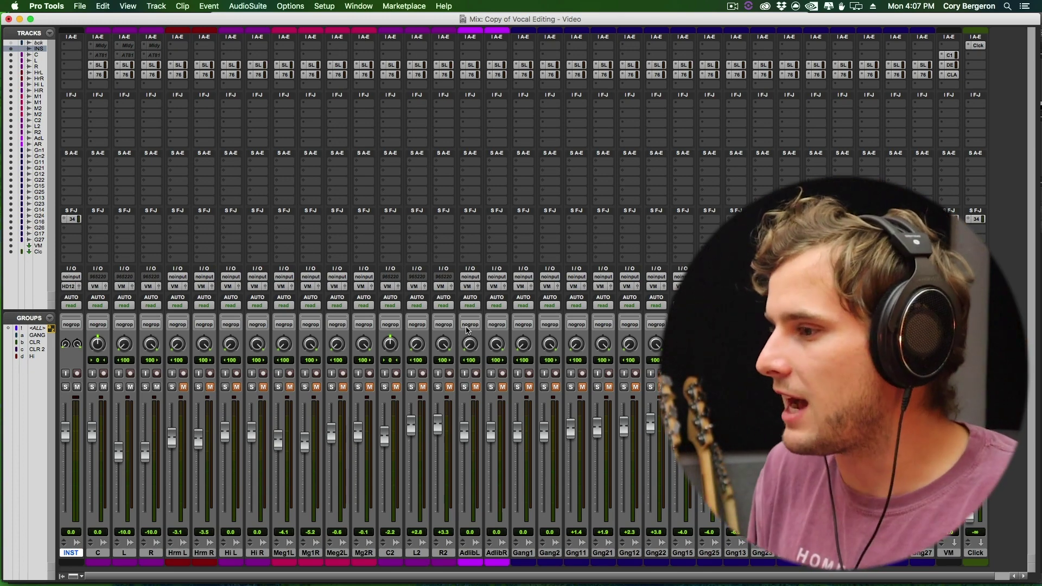
key("super+equal")
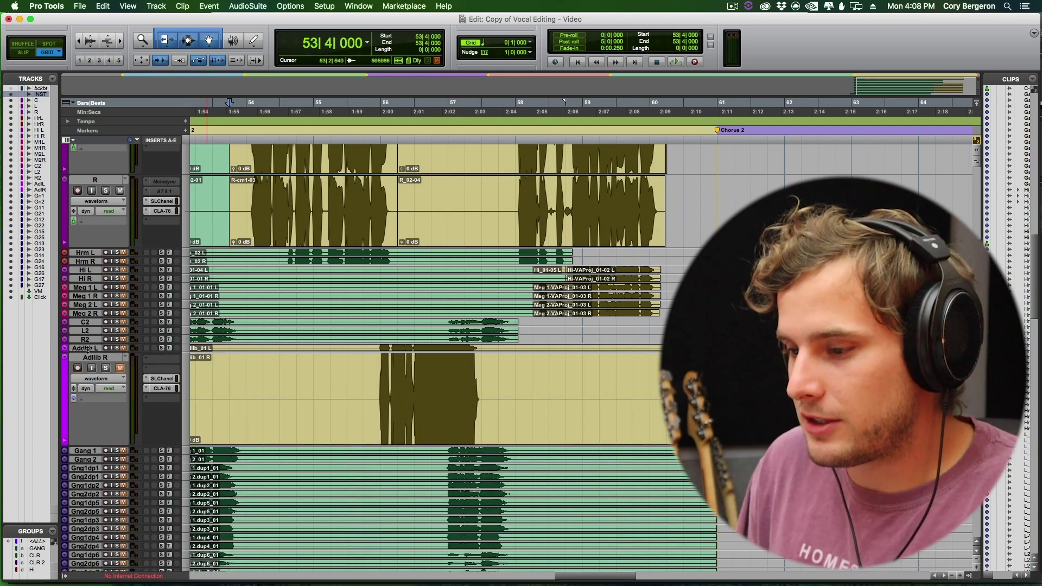
Enlarge and solo the Addlib L track and switch to the Mix window
left_click_drag(88, 350, 95, 381)
left_click(105, 359)
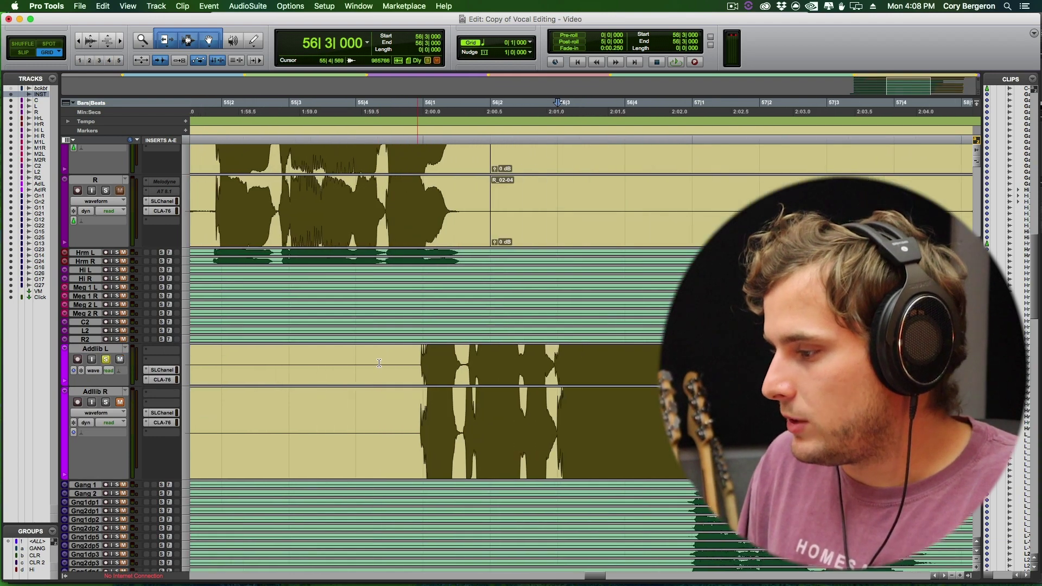
key("super+equal")
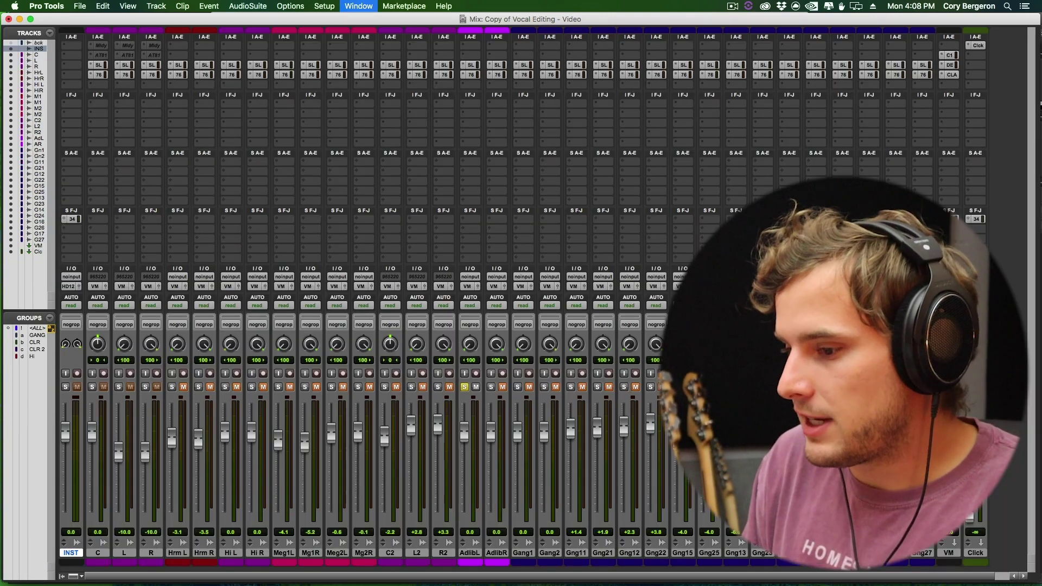
Activate the Auto-Tune 8.1 insert on track R, copy it to Addlib L, and make the one on R inactive again
right_click(154, 56)
left_click(161, 63)
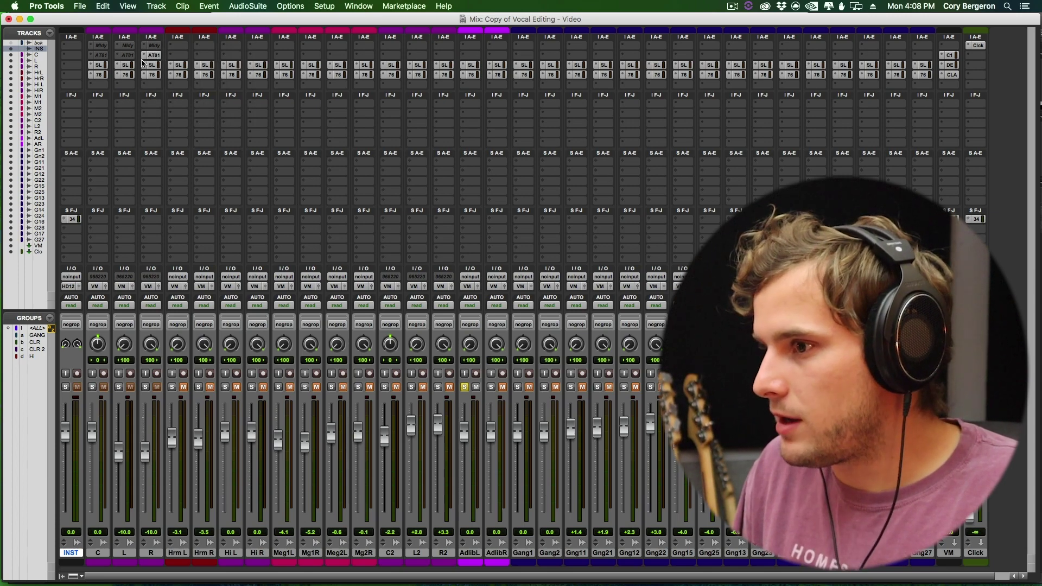
left_click_drag(380, 50, 470, 56)
right_click(154, 56)
left_click(164, 67)
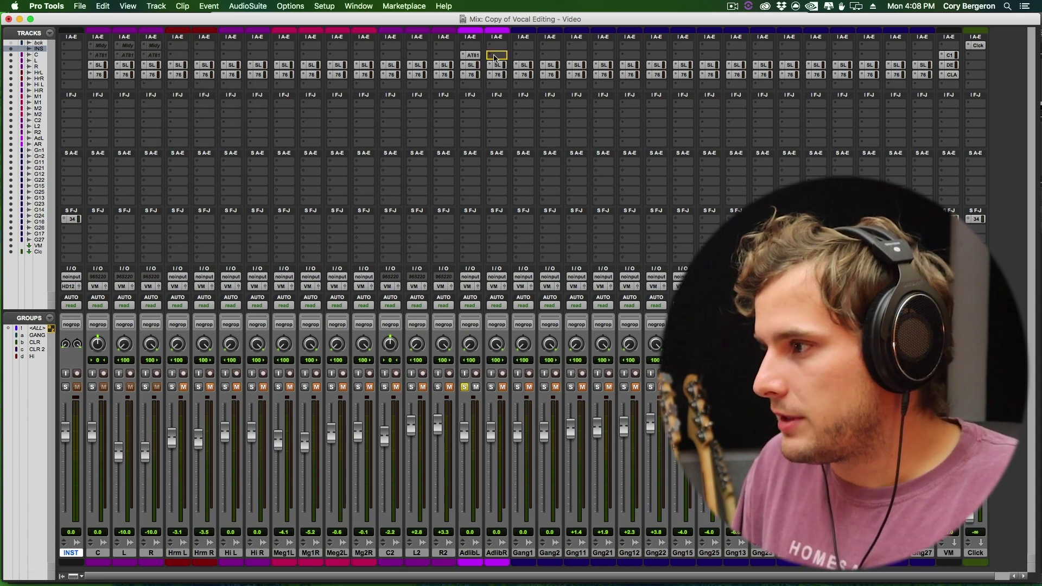
Insert Melodyne (mono) above Auto-Tune on Addlib L and transfer the ad-lib phrase into it
left_click(496, 56)
mouse_move(499, 67)
mouse_move(550, 190)
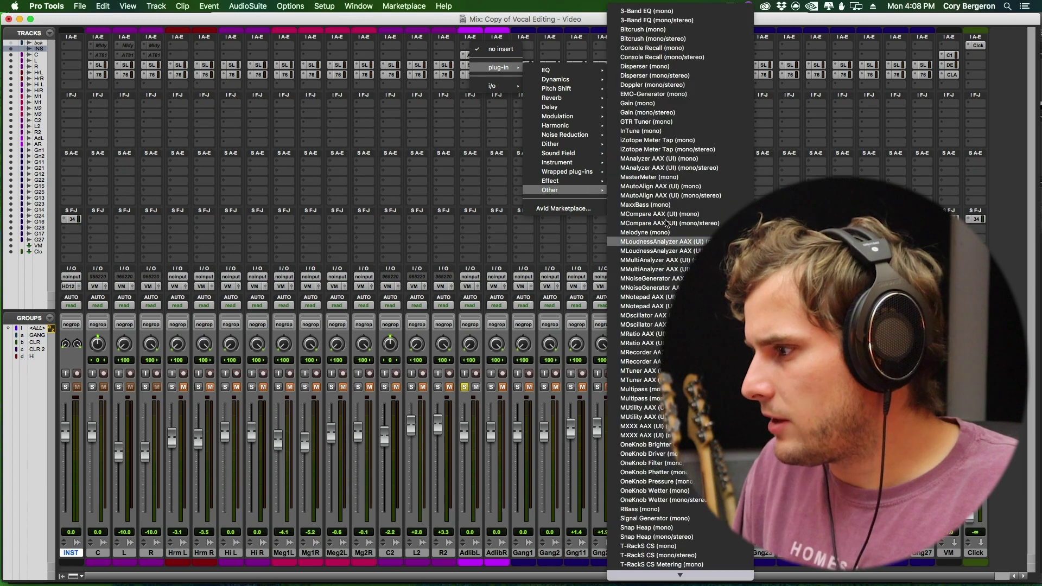
left_click(645, 233)
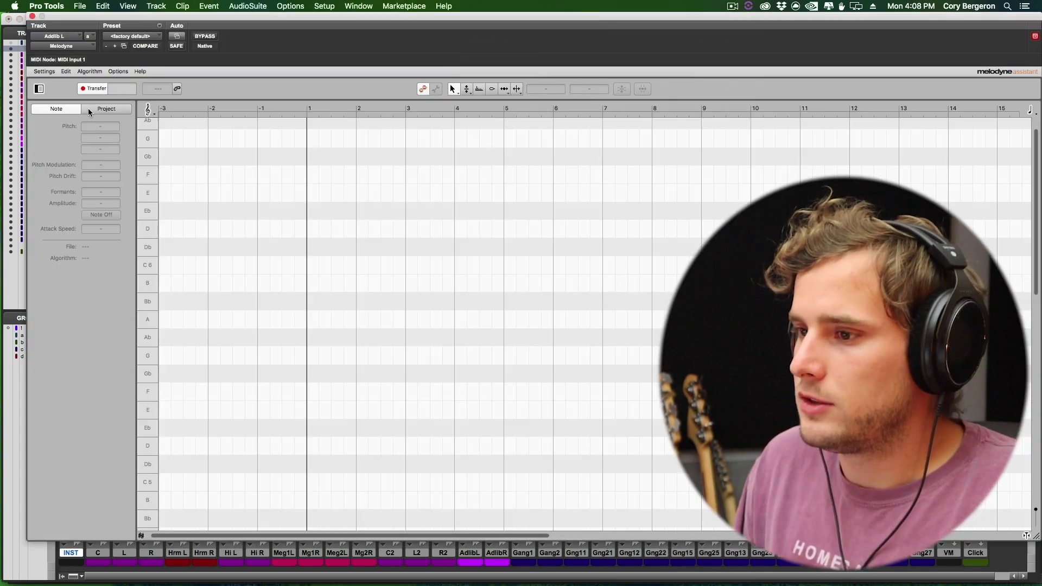
key("space")
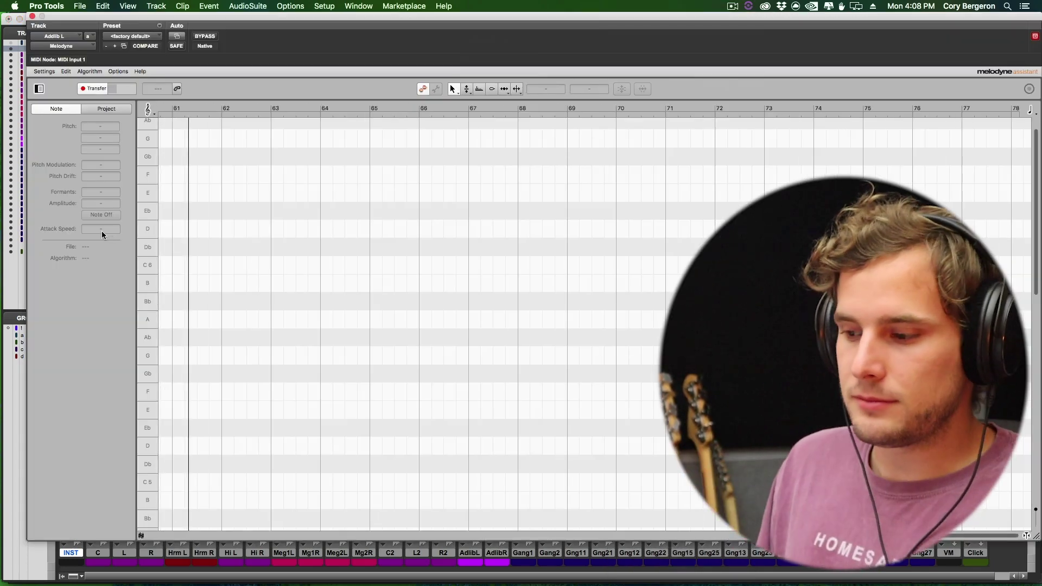
Separate the ad-lib notes in Melodyne inside the first and second notes, near the start of the long last note and at bar 57
left_click_drag(81, 17, 622, 358)
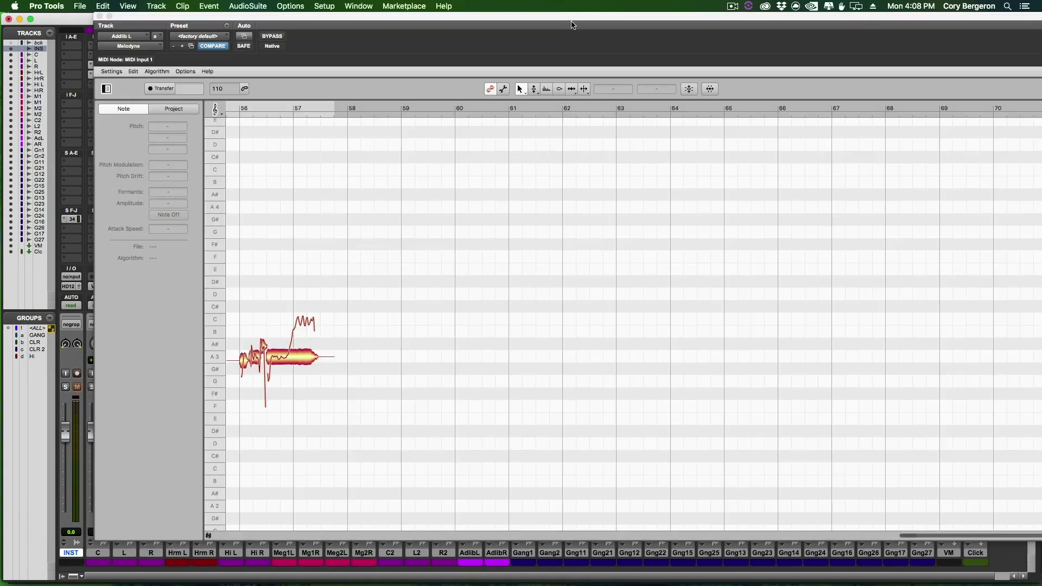
left_click_drag(572, 25, 471, 10)
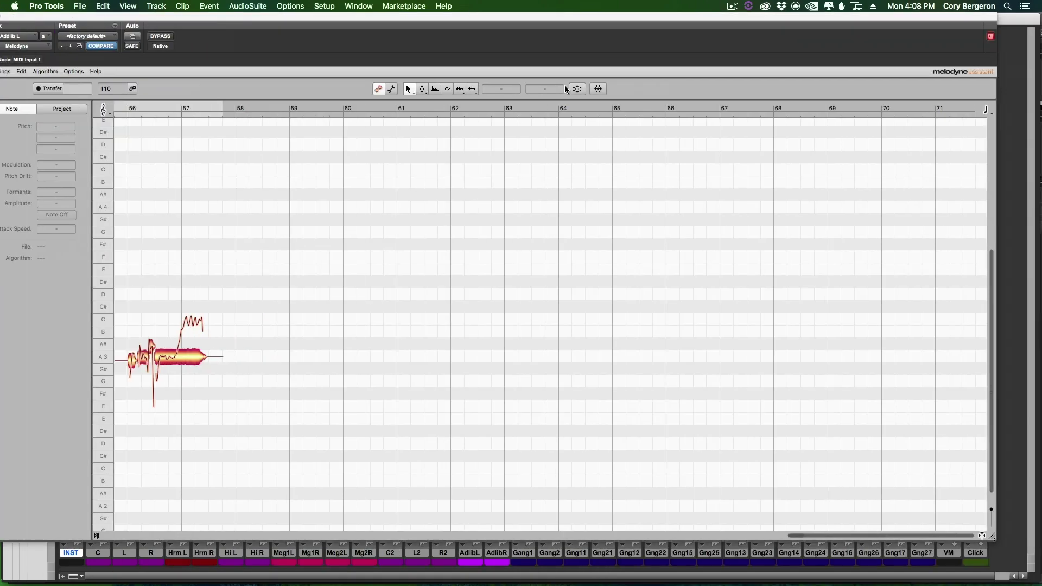
left_click_drag(969, 535, 805, 531)
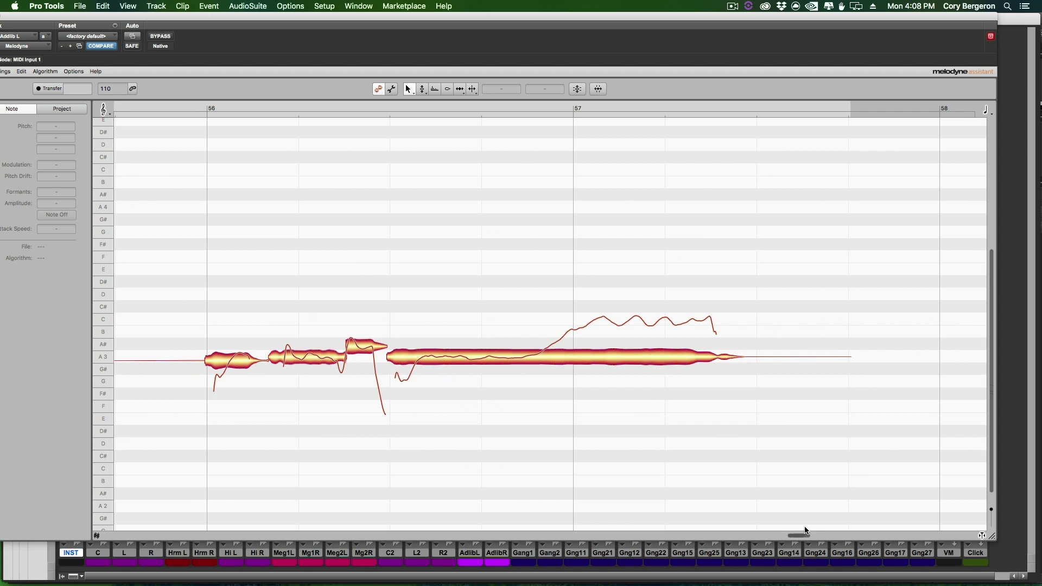
right_click(409, 377)
left_click(473, 348)
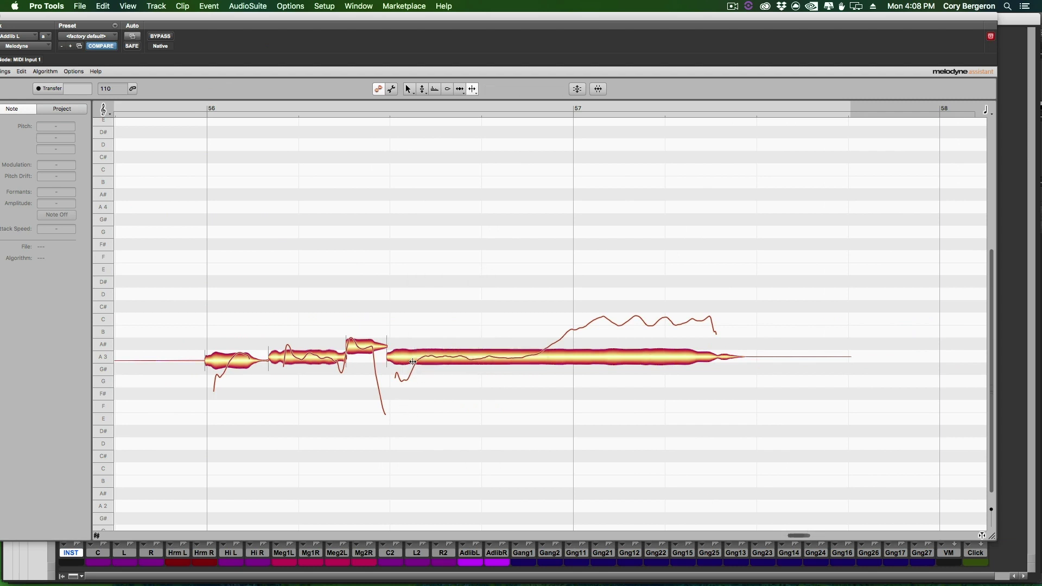
left_click(416, 358)
left_click(223, 361)
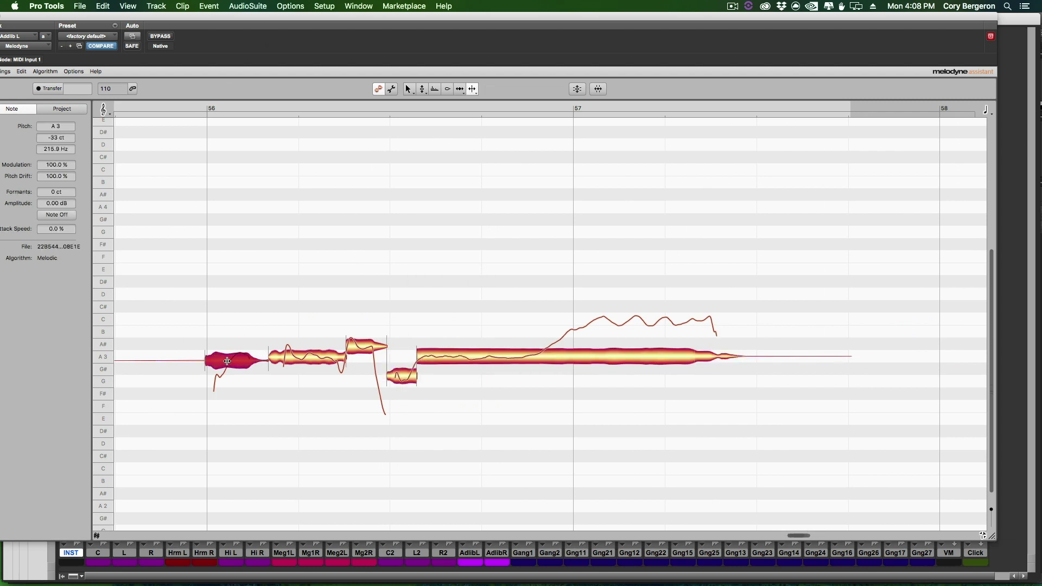
double_click(228, 361)
double_click(283, 358)
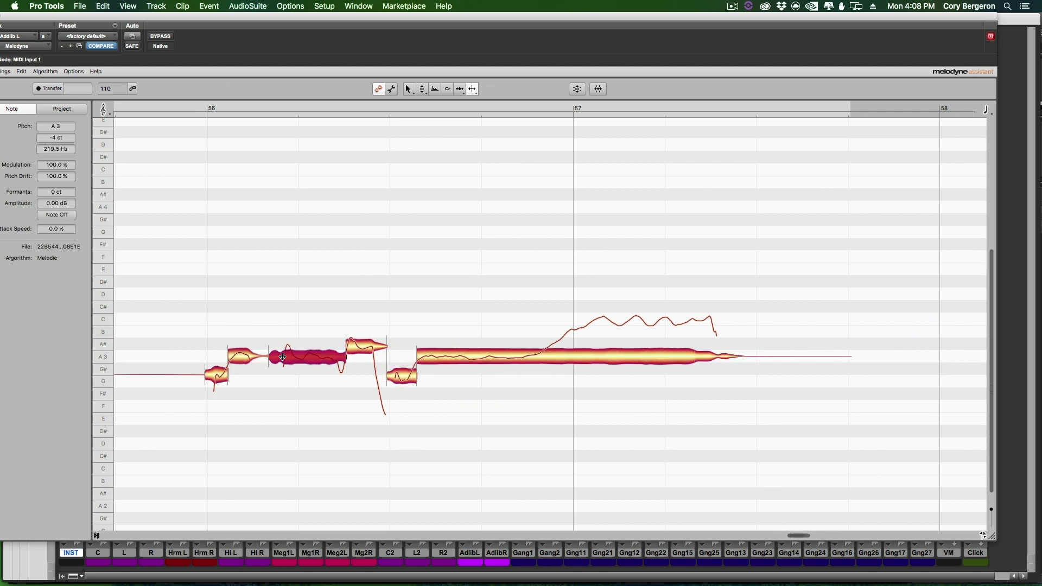
double_click(572, 356)
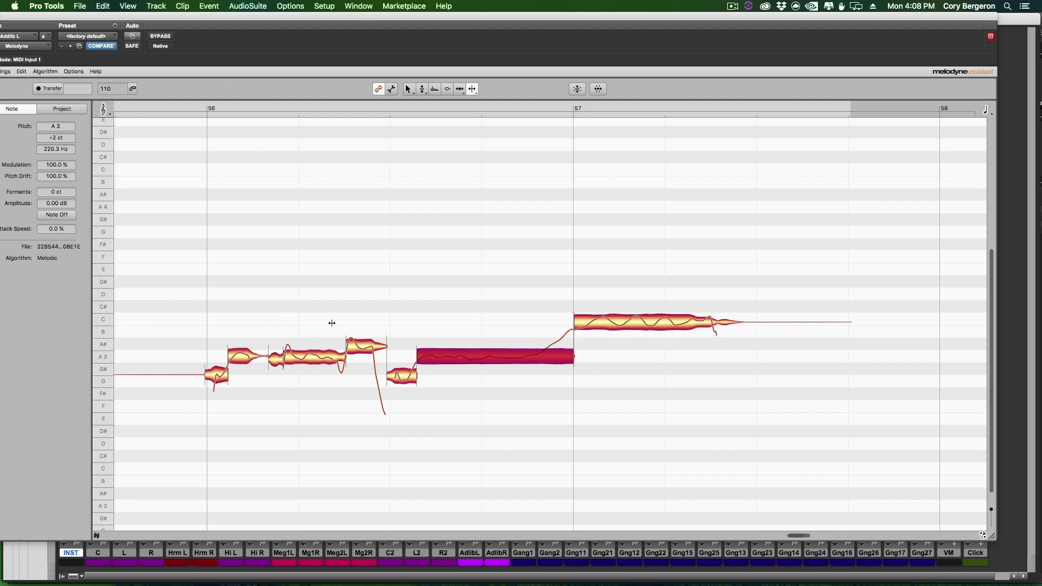
Correct the pitch of all Addlib L notes in Melodyne with Pitch Center 100% and Pitch Drift 0%, and play the phrase
scroll(345, 307, "left", 3)
right_click(276, 245)
left_click(294, 321)
left_click_drag(157, 187, 691, 441)
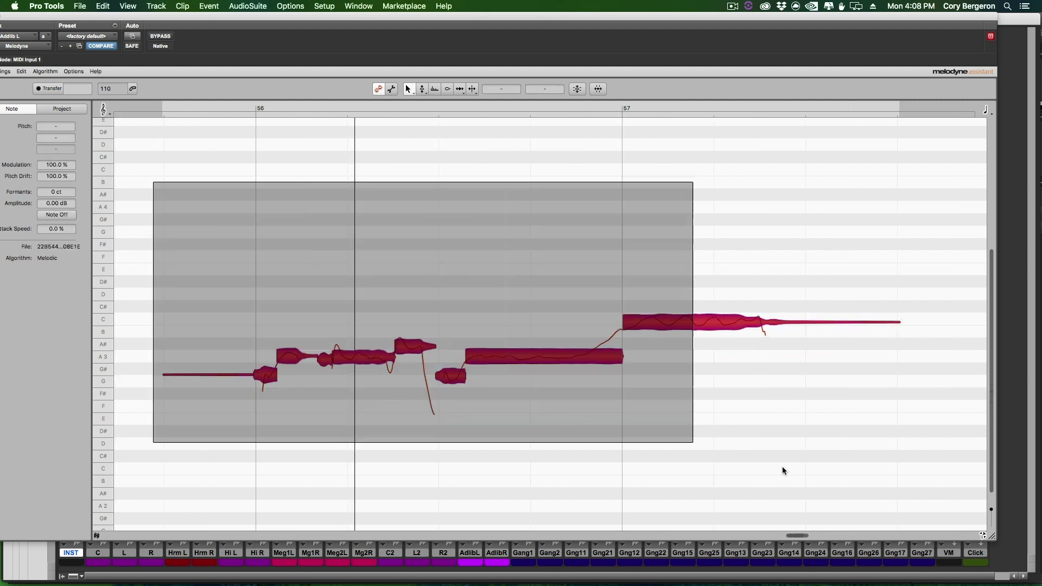
left_click(570, 89)
left_click_drag(528, 76, 704, 82)
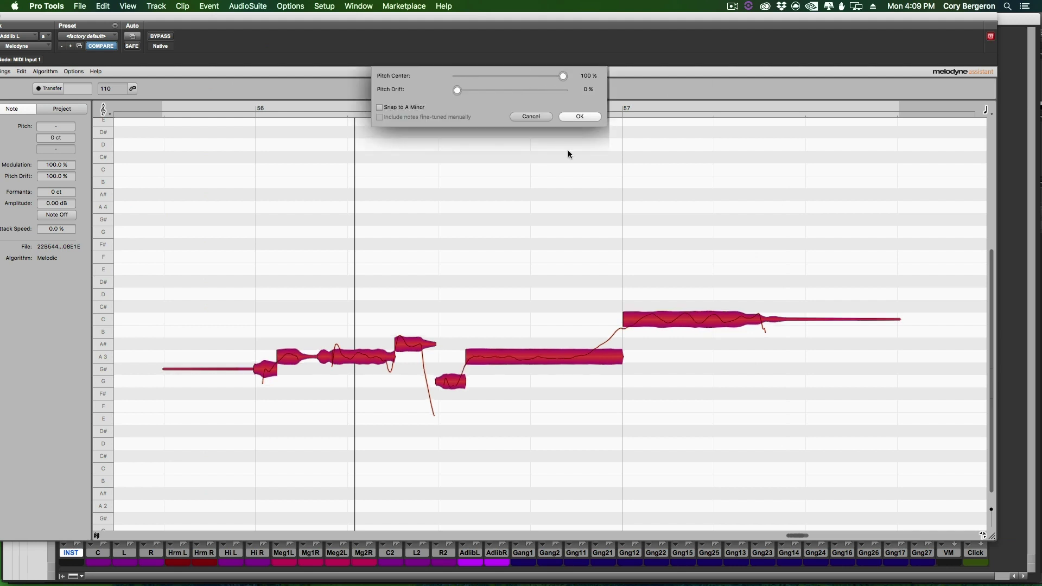
left_click(580, 117)
left_click(202, 296)
key("space")
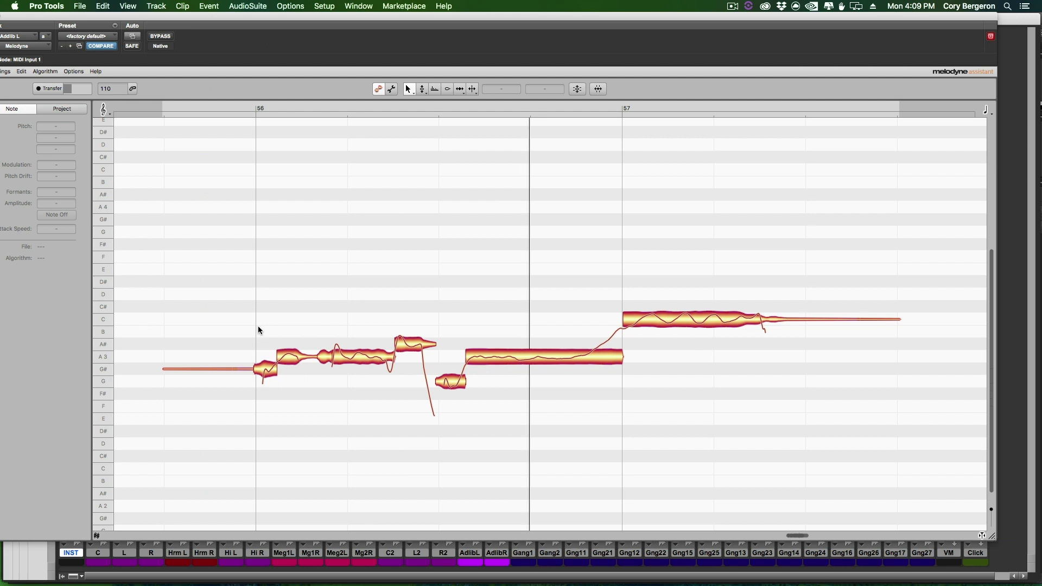
Reset all pitch changes on the short first note and the short note before the long A3 note of Addlib L
left_click(266, 369)
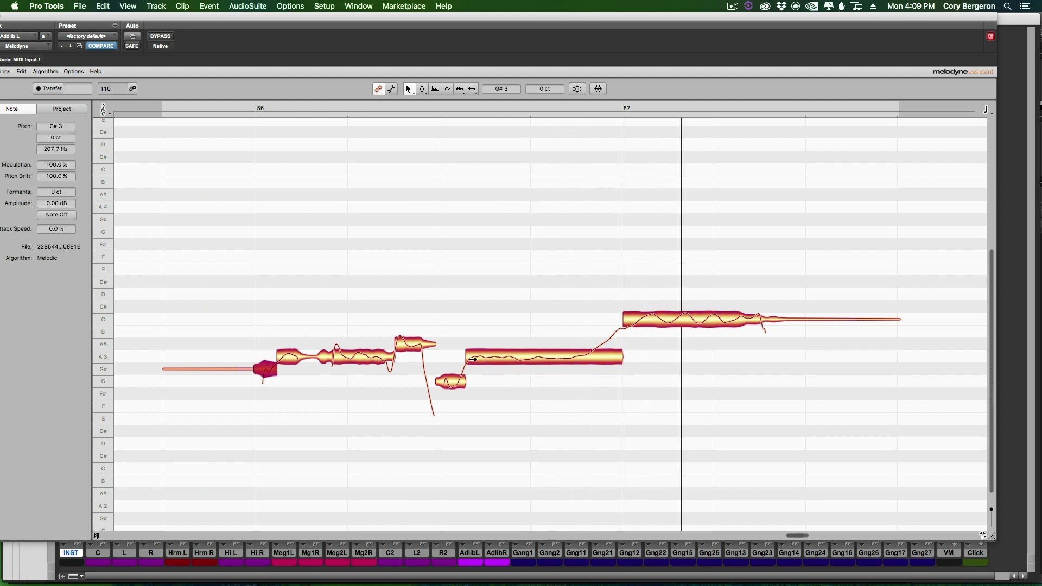
right_click(448, 383)
mouse_move(503, 323)
mouse_move(539, 321)
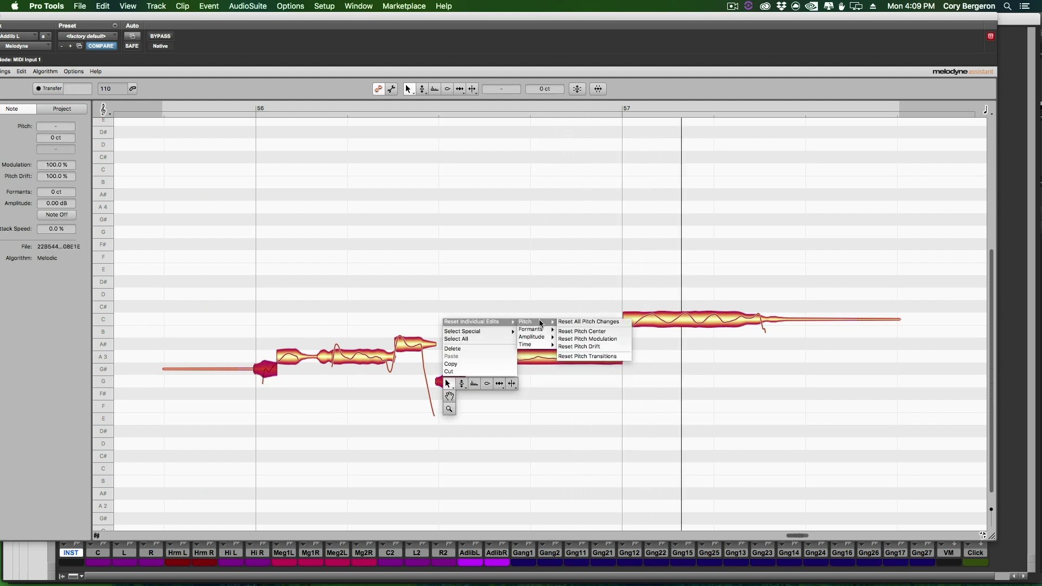
left_click(571, 322)
key("space")
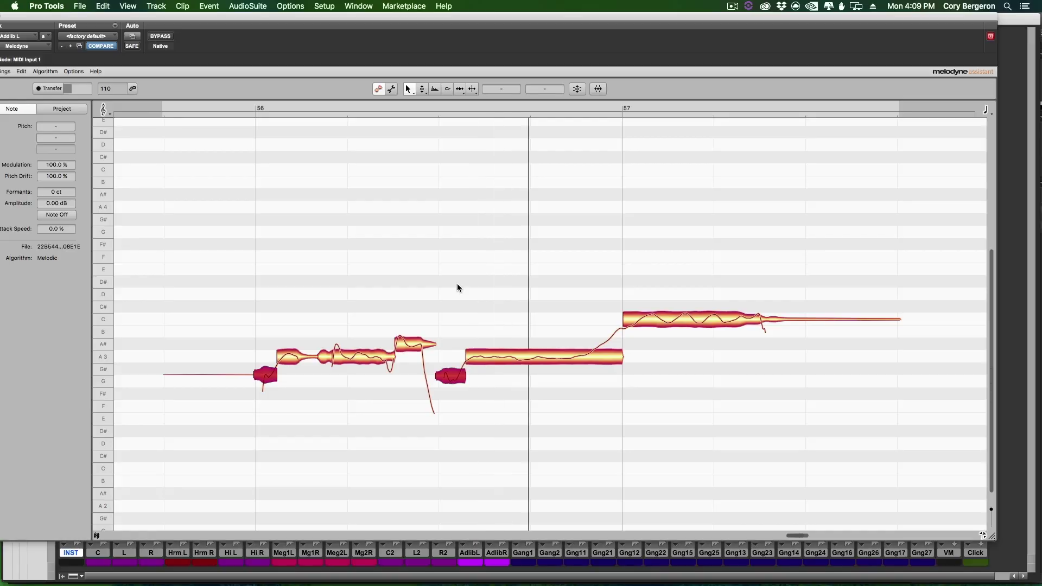
Play back the tuned Addlib L phrase in Melodyne several times to judge the pitch correction
left_click(426, 300)
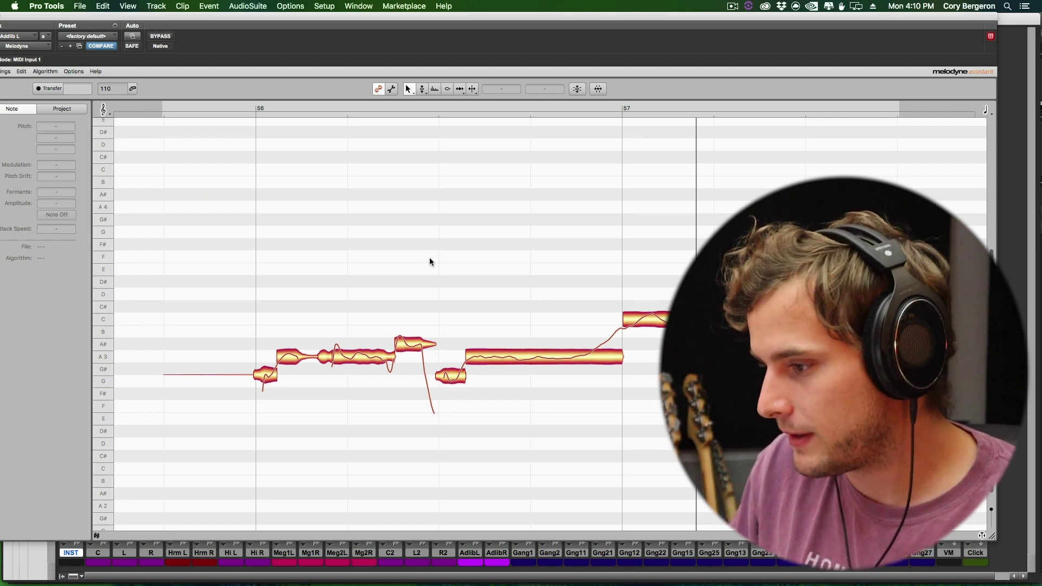
key("space")
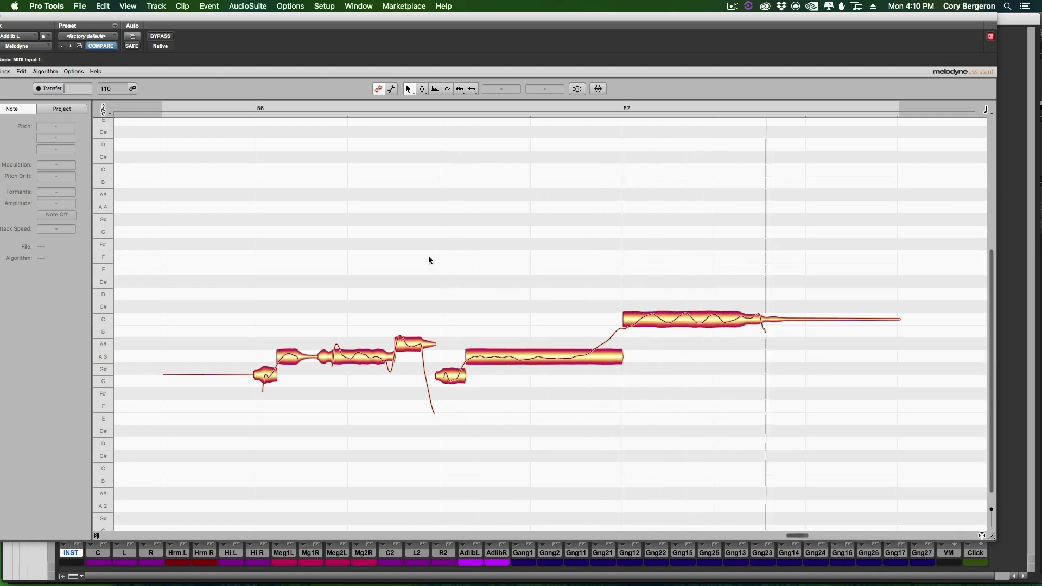
left_click_drag(226, 15, 285, 162)
left_click_drag(430, 162, 390, 16)
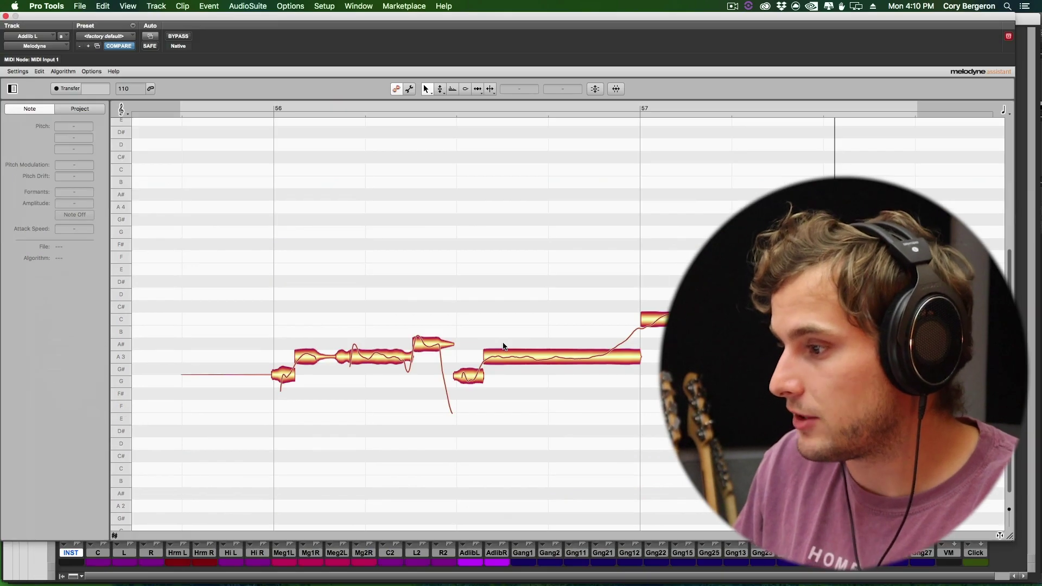
key("space")
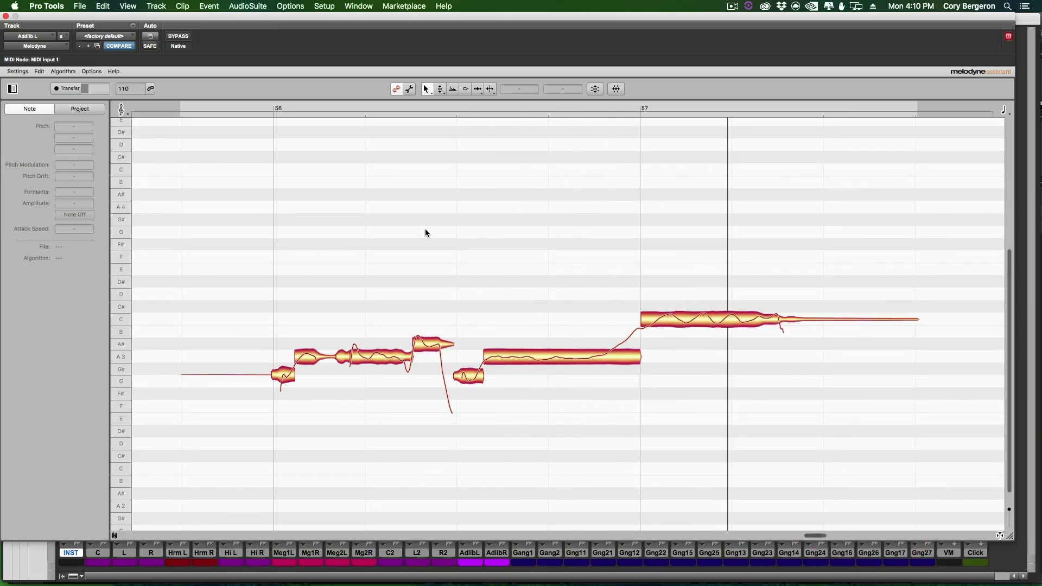
left_click_drag(296, 19, 312, 83)
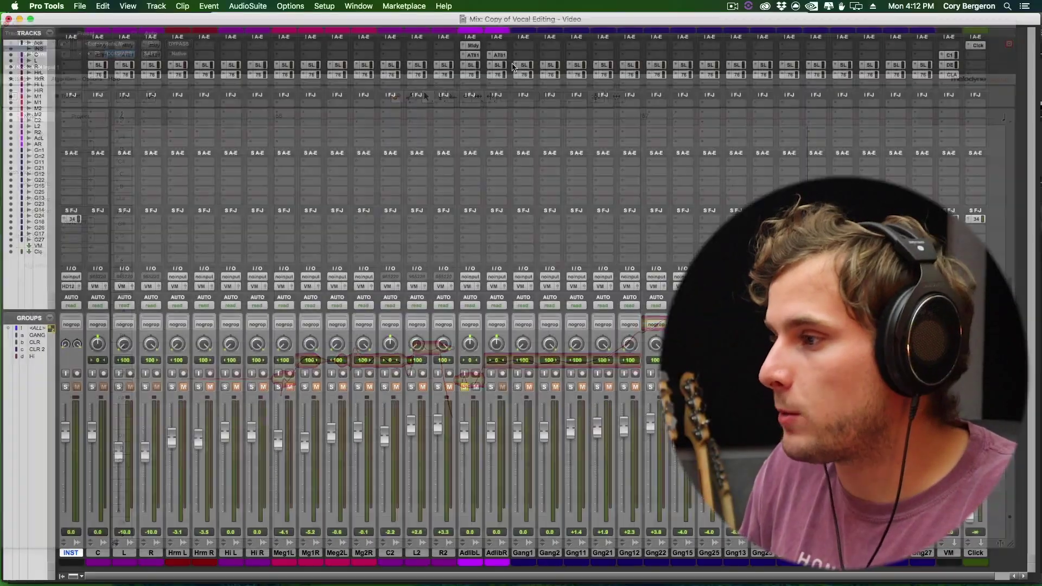
Review the Auto-Tune 8.1 settings on the Addlib L track
left_click(473, 55)
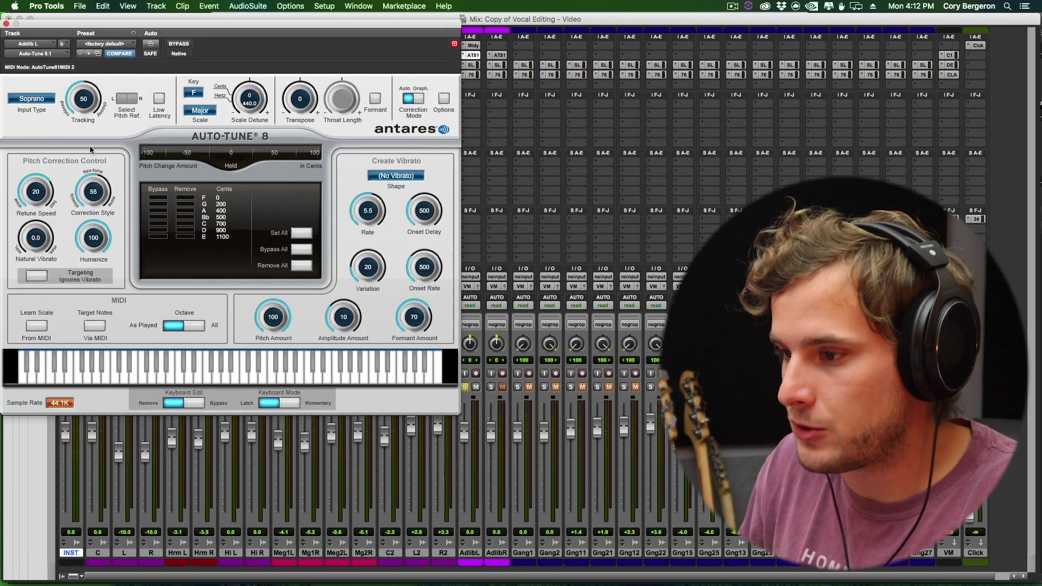
left_click_drag(90, 146, 76, 107)
left_click(8, 23)
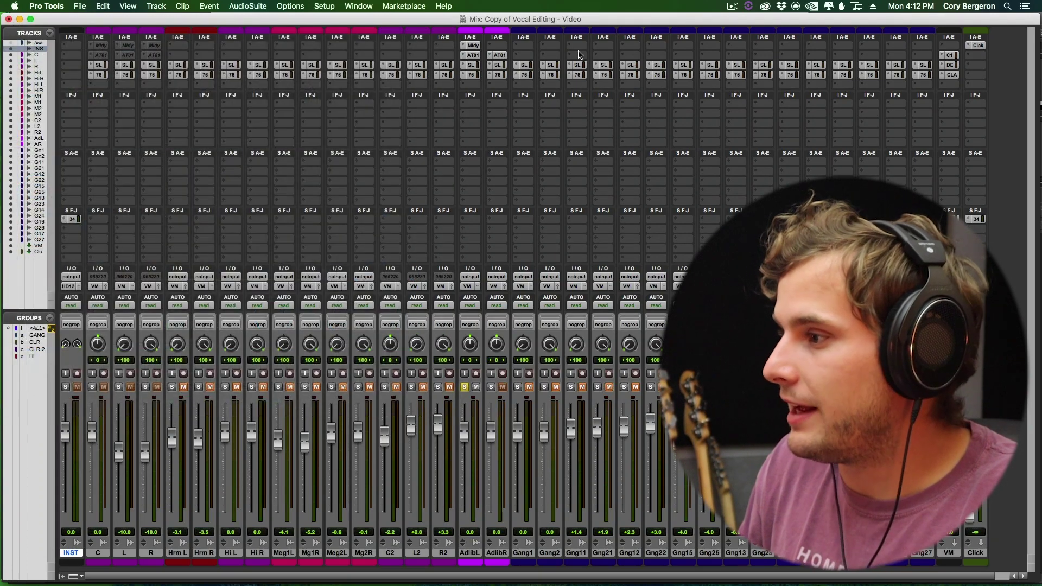
Reopen Melodyne on Addlib L and listen to the tuned phrase once more
left_click(473, 45)
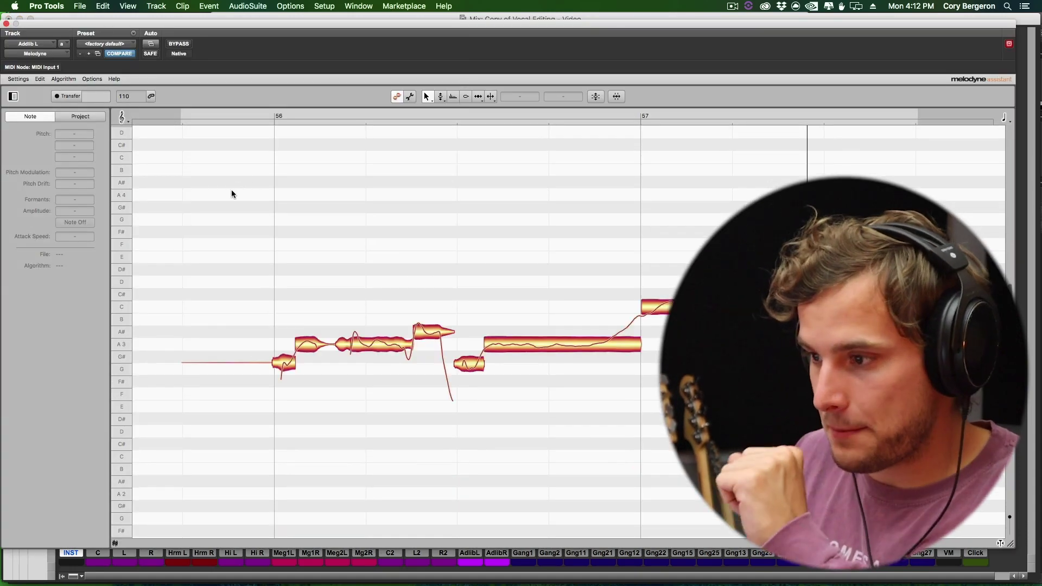
key("space")
scroll(233, 193, "up", 1)
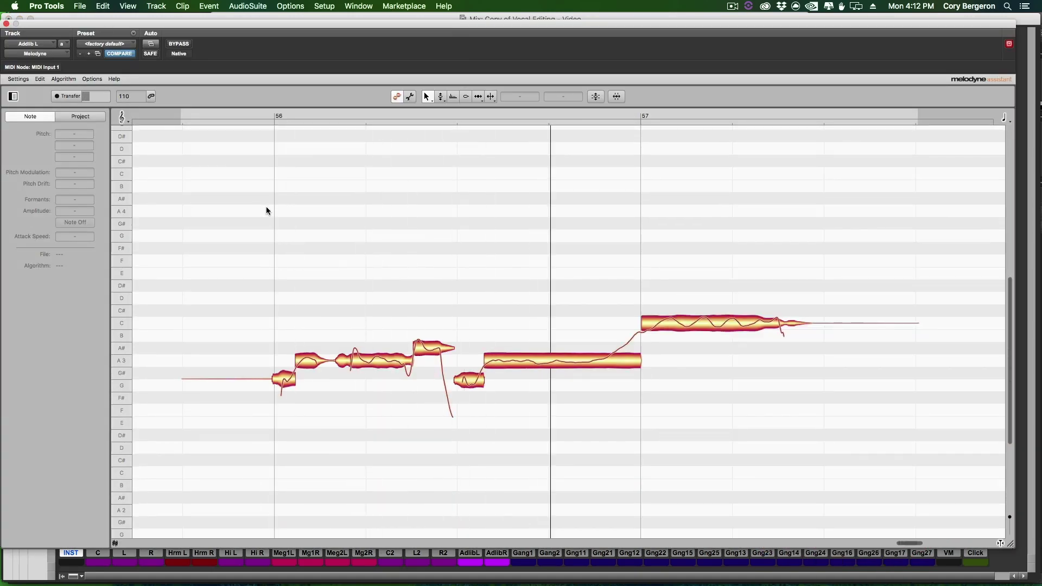
Solo the Adlib R track in place of Addlib L and check its clip in the Edit window
left_click(6, 23)
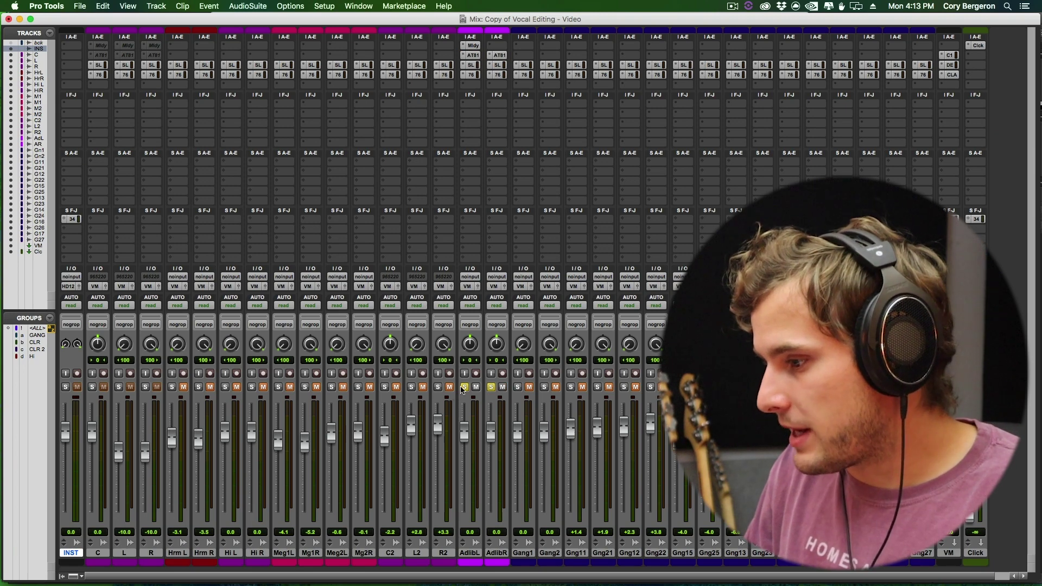
key("super+equal")
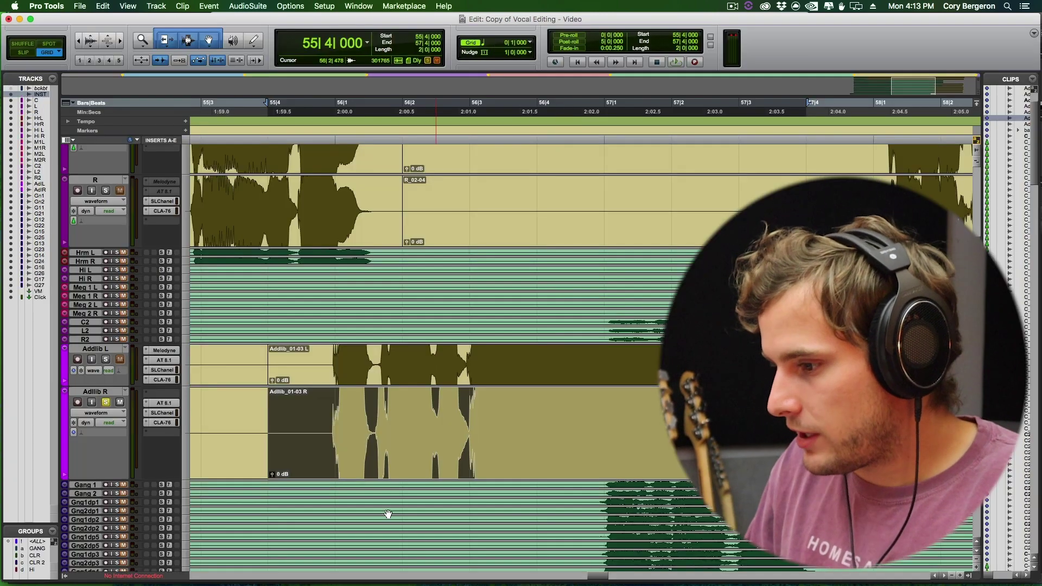
key("super+equal")
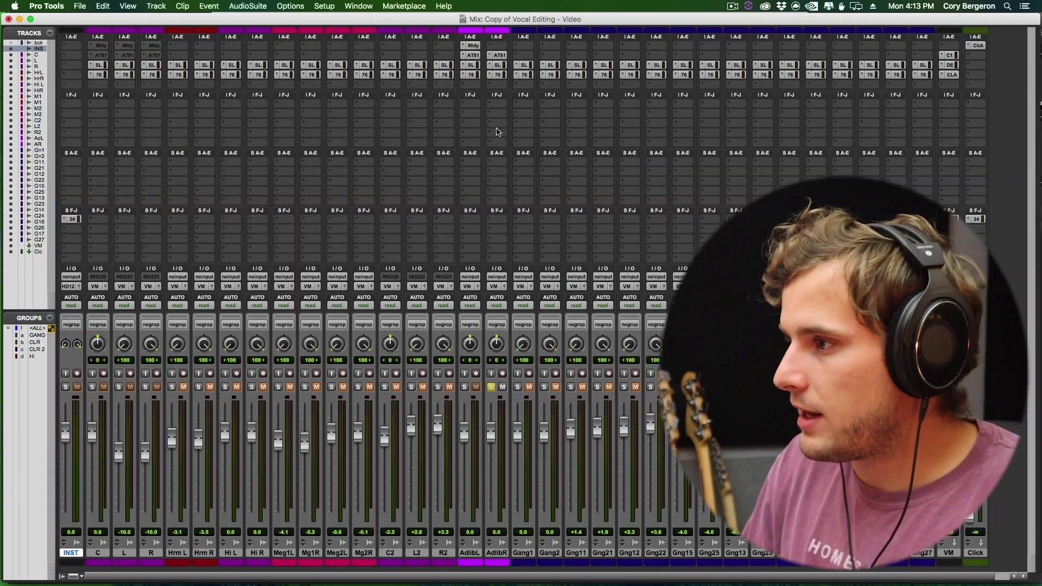
Insert Melodyne (mono) above Auto-Tune on the Adlib R track and transfer the ad-lib phrase into it
left_click(500, 46)
mouse_move(528, 66)
mouse_move(579, 188)
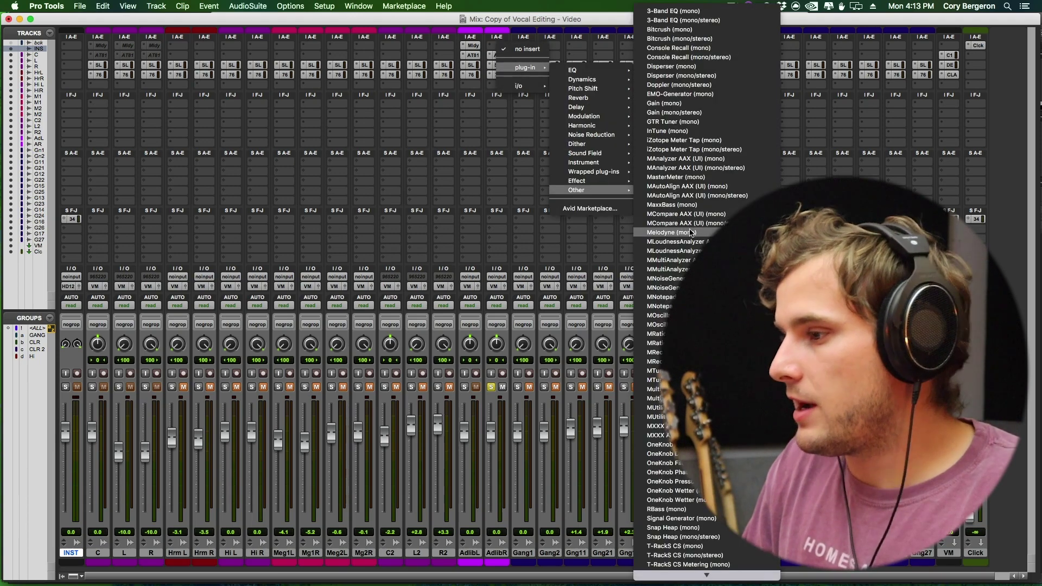
left_click(693, 232)
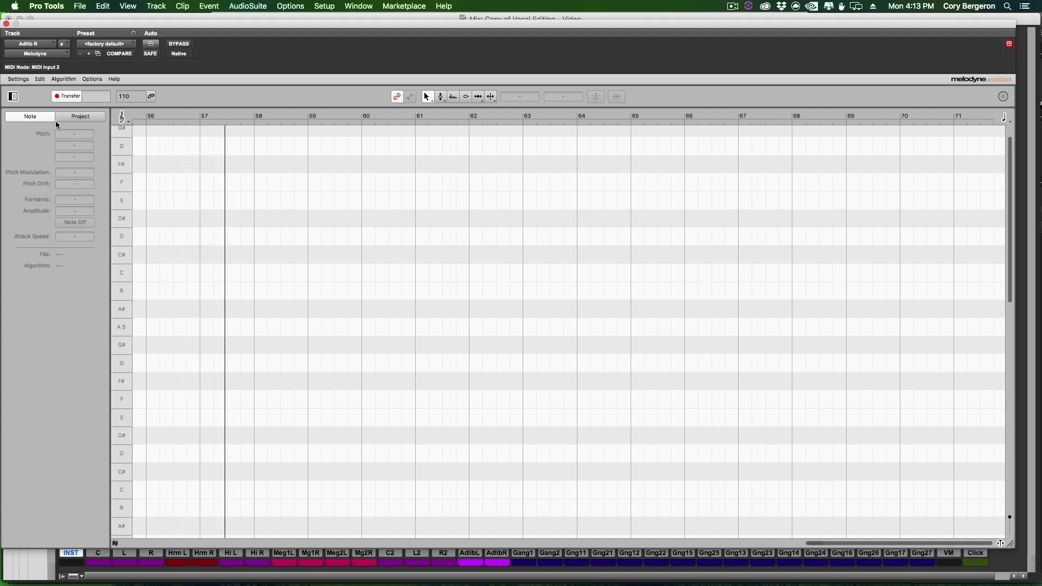
key("space")
Separate the Adlib R notes just after bar 56 and near the start of the long A3 note
left_click_drag(984, 545, 825, 543)
right_click(501, 291)
left_click(551, 294)
double_click(252, 388)
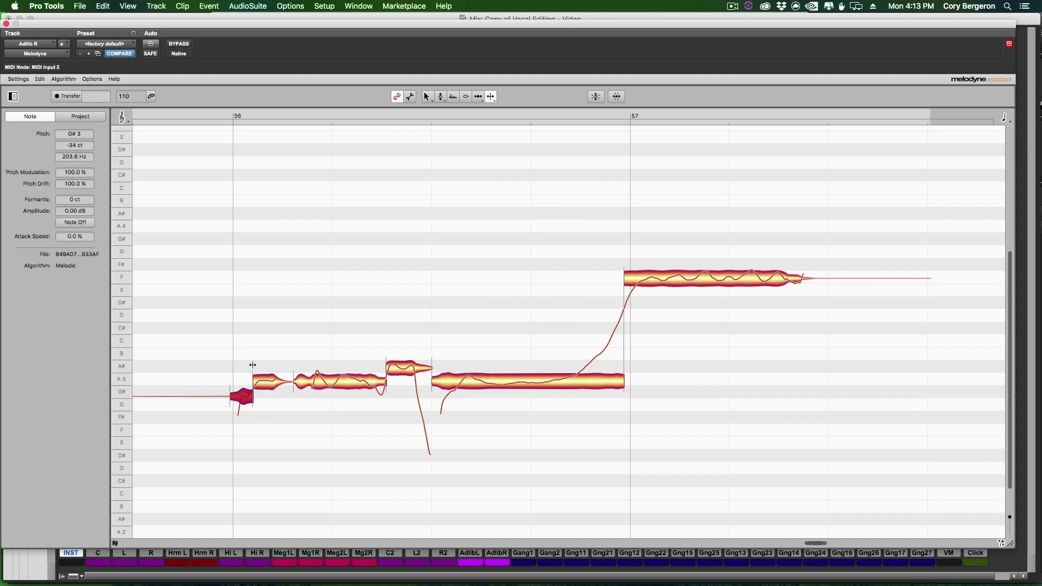
double_click(461, 384)
Fully correct the pitch center of all Adlib R notes except the two short low ones, with Pitch Drift at 0%
right_click(636, 353)
left_click(568, 353)
left_click_drag(159, 193, 668, 372)
left_click(590, 98)
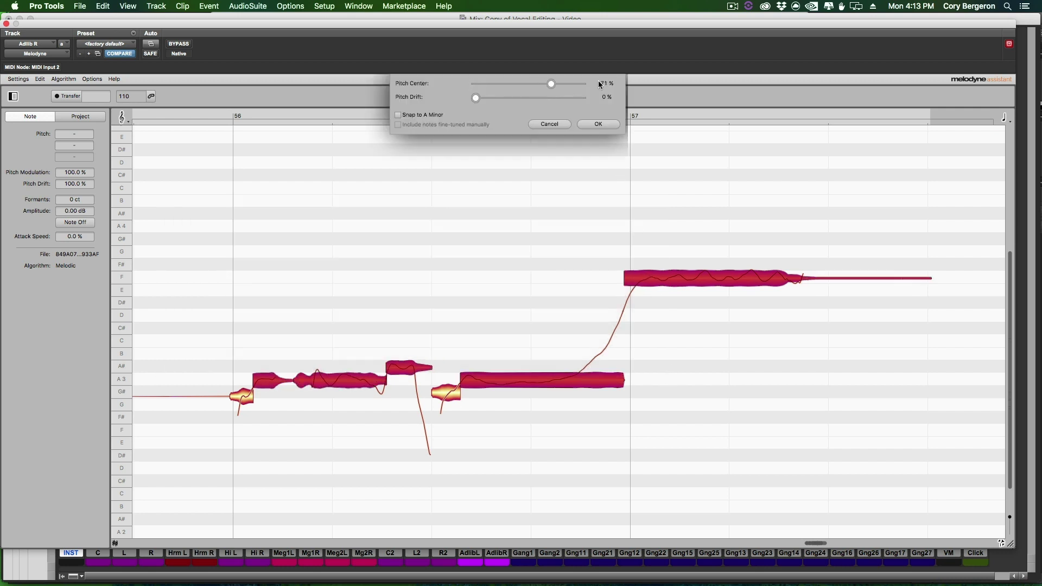
left_click(591, 124)
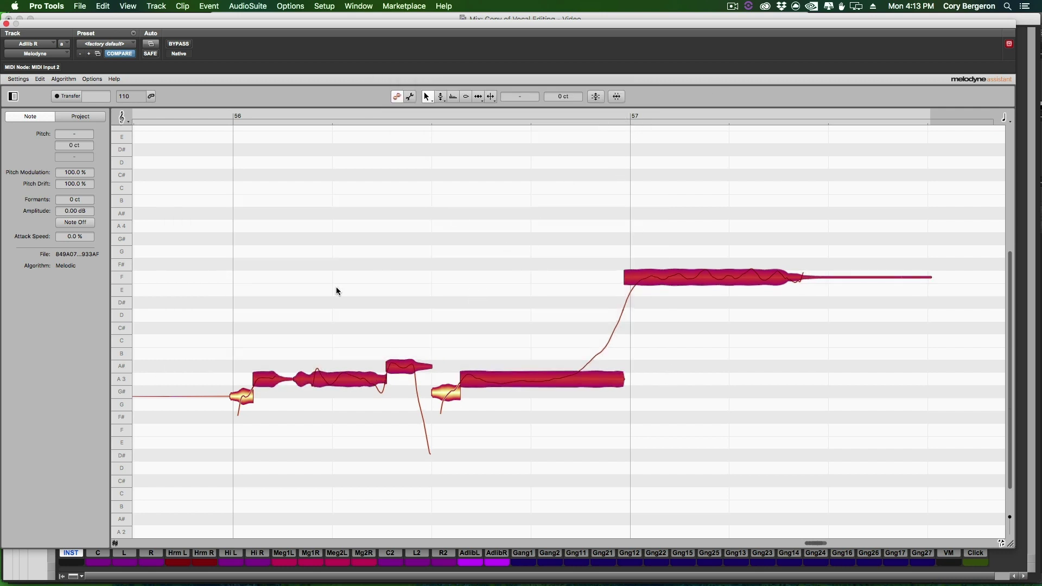
Play back the tuned Adlib R phrase in Melodyne
left_click(206, 278)
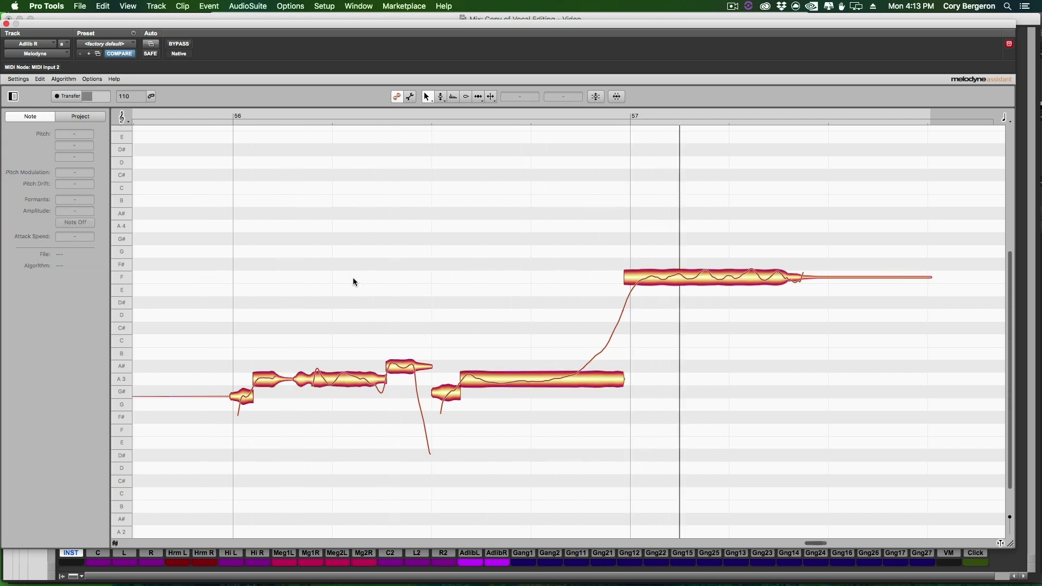
right_click(398, 286)
mouse_move(423, 291)
left_click(379, 159)
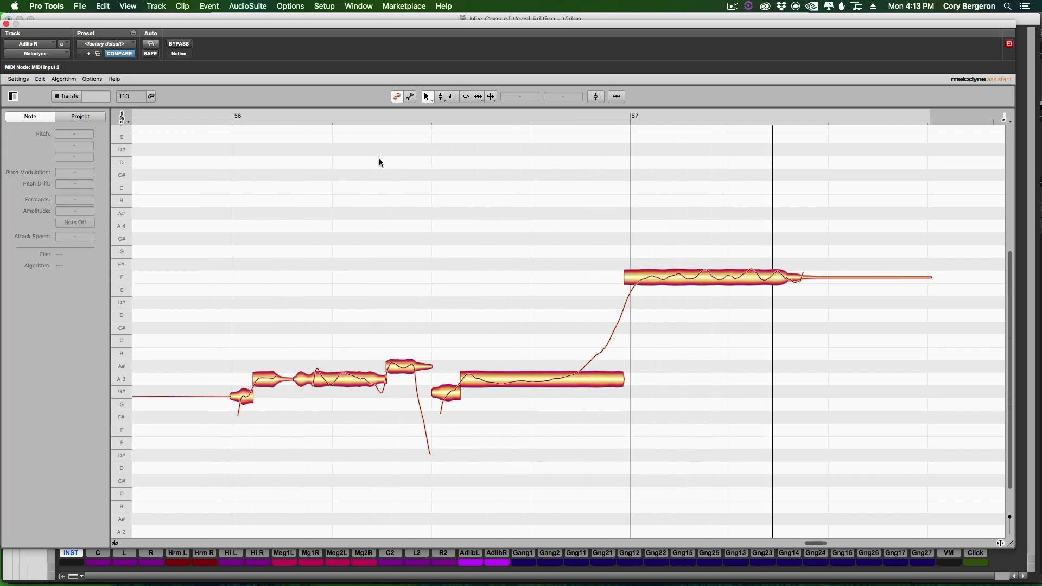
Listen to both tuned ad-libs in the Mix window together with the soloed INST, C, L and R tracks
double_click(339, 23)
key("space")
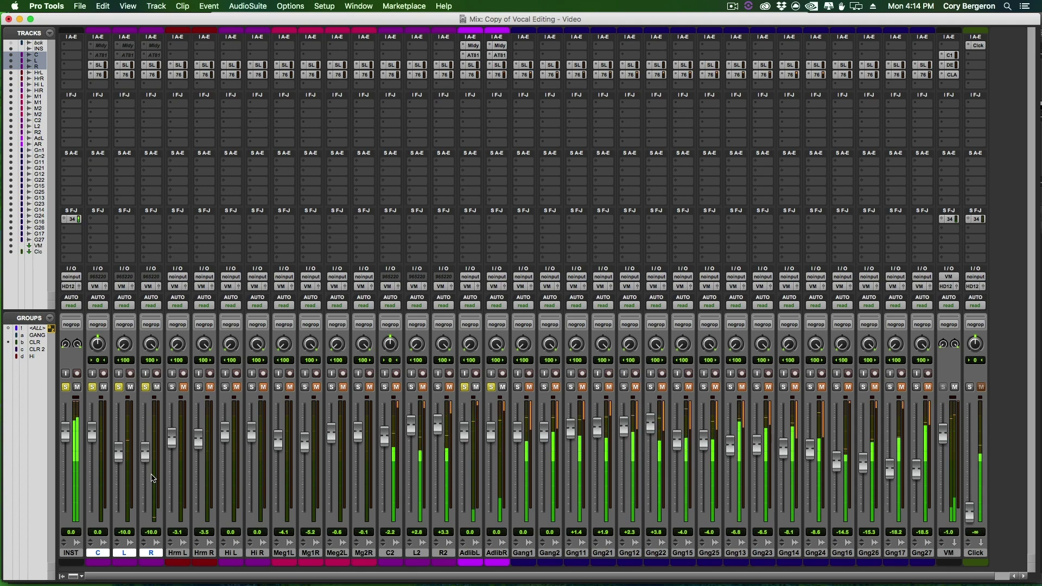
key("super+equal")
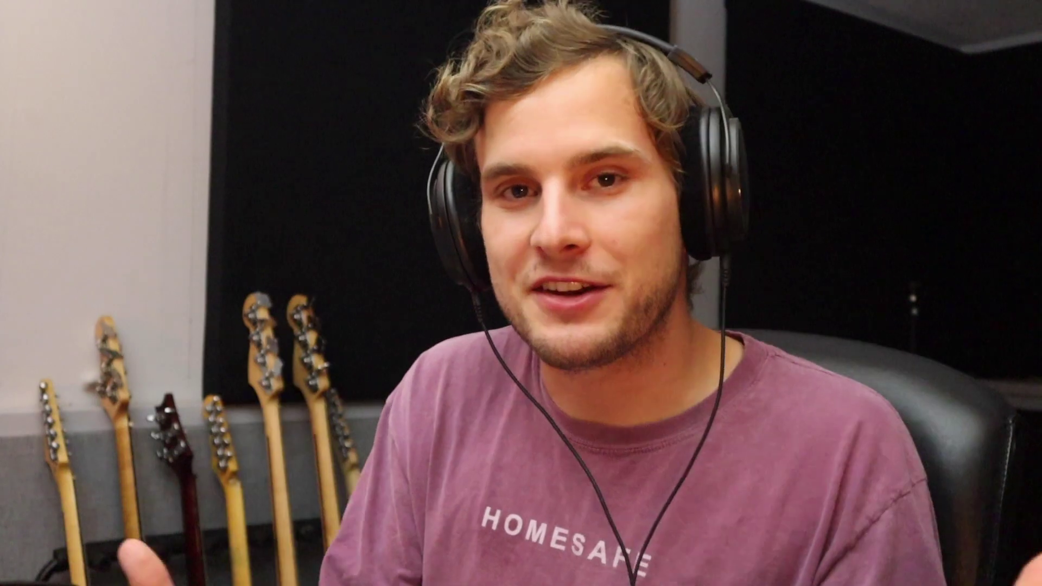